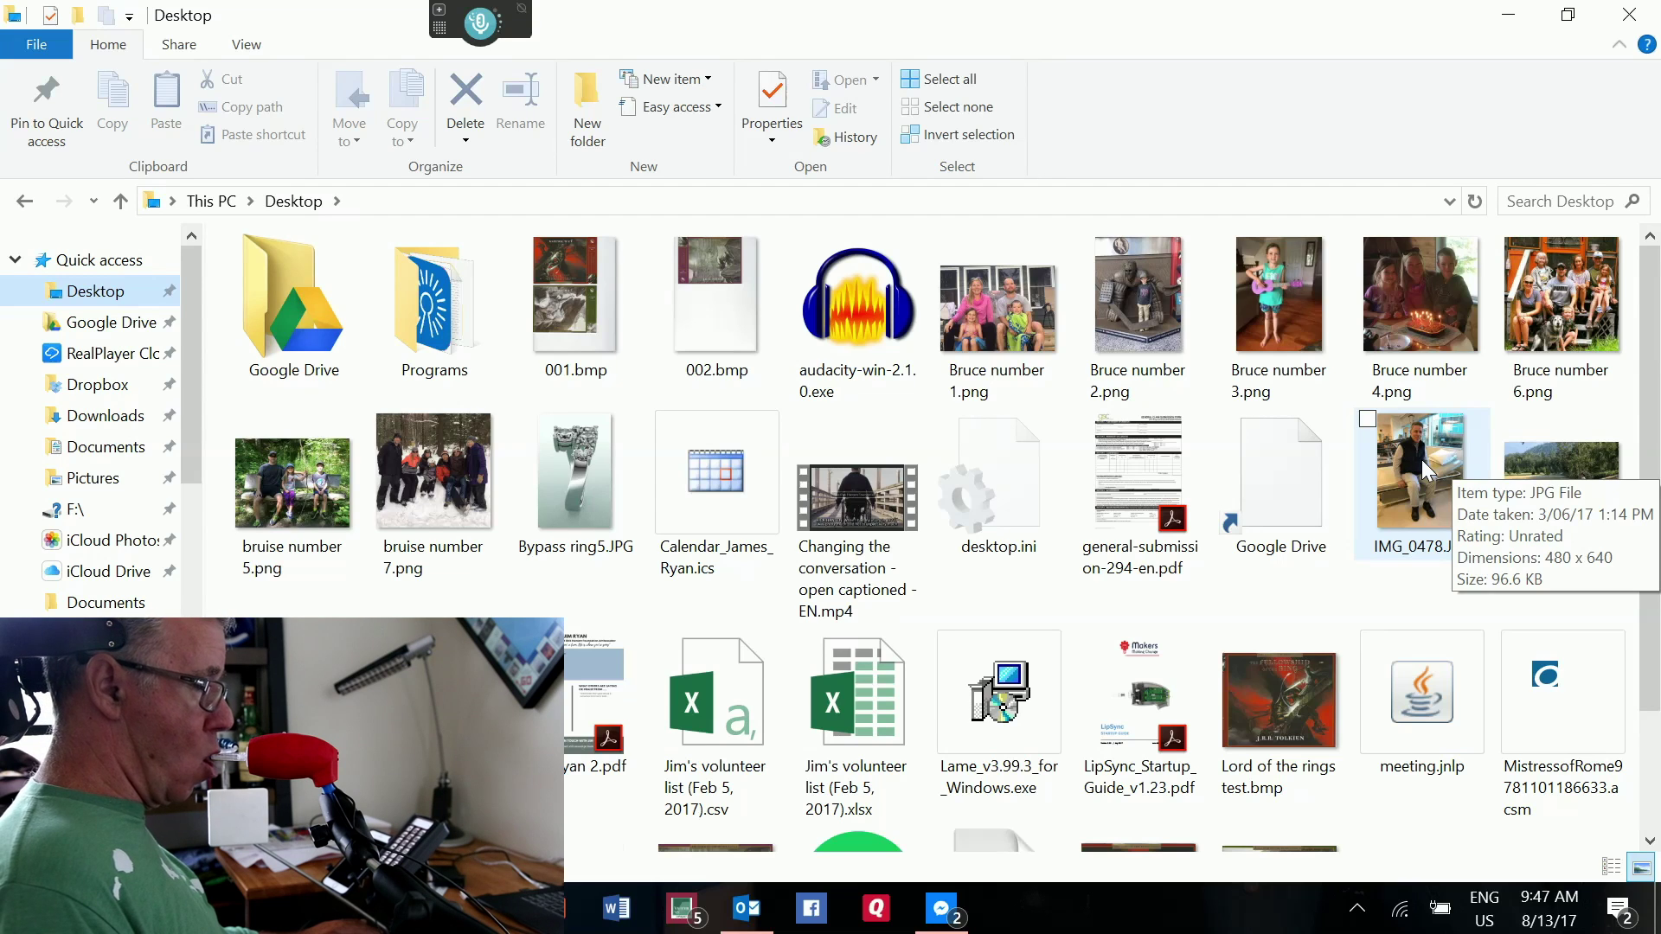
# Open IMG_0478.JPG from the Desktop in the Photos app.
pyautogui.click(1420, 460)
pyautogui.doubleClick(1420, 457)
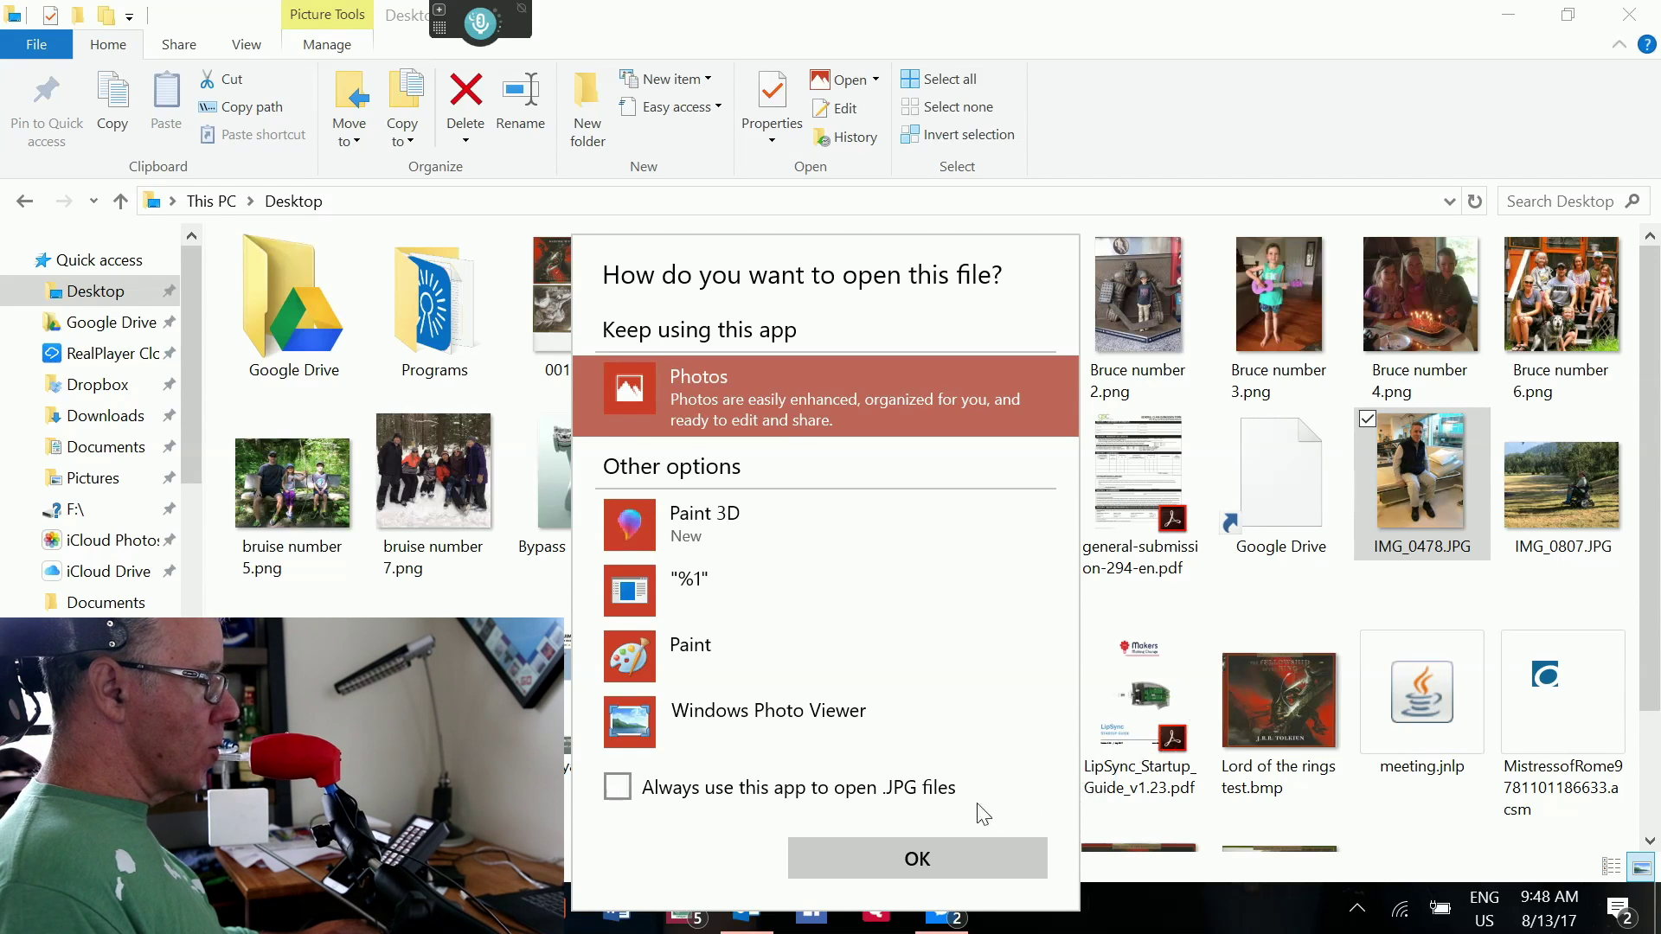
pyautogui.click(921, 874)
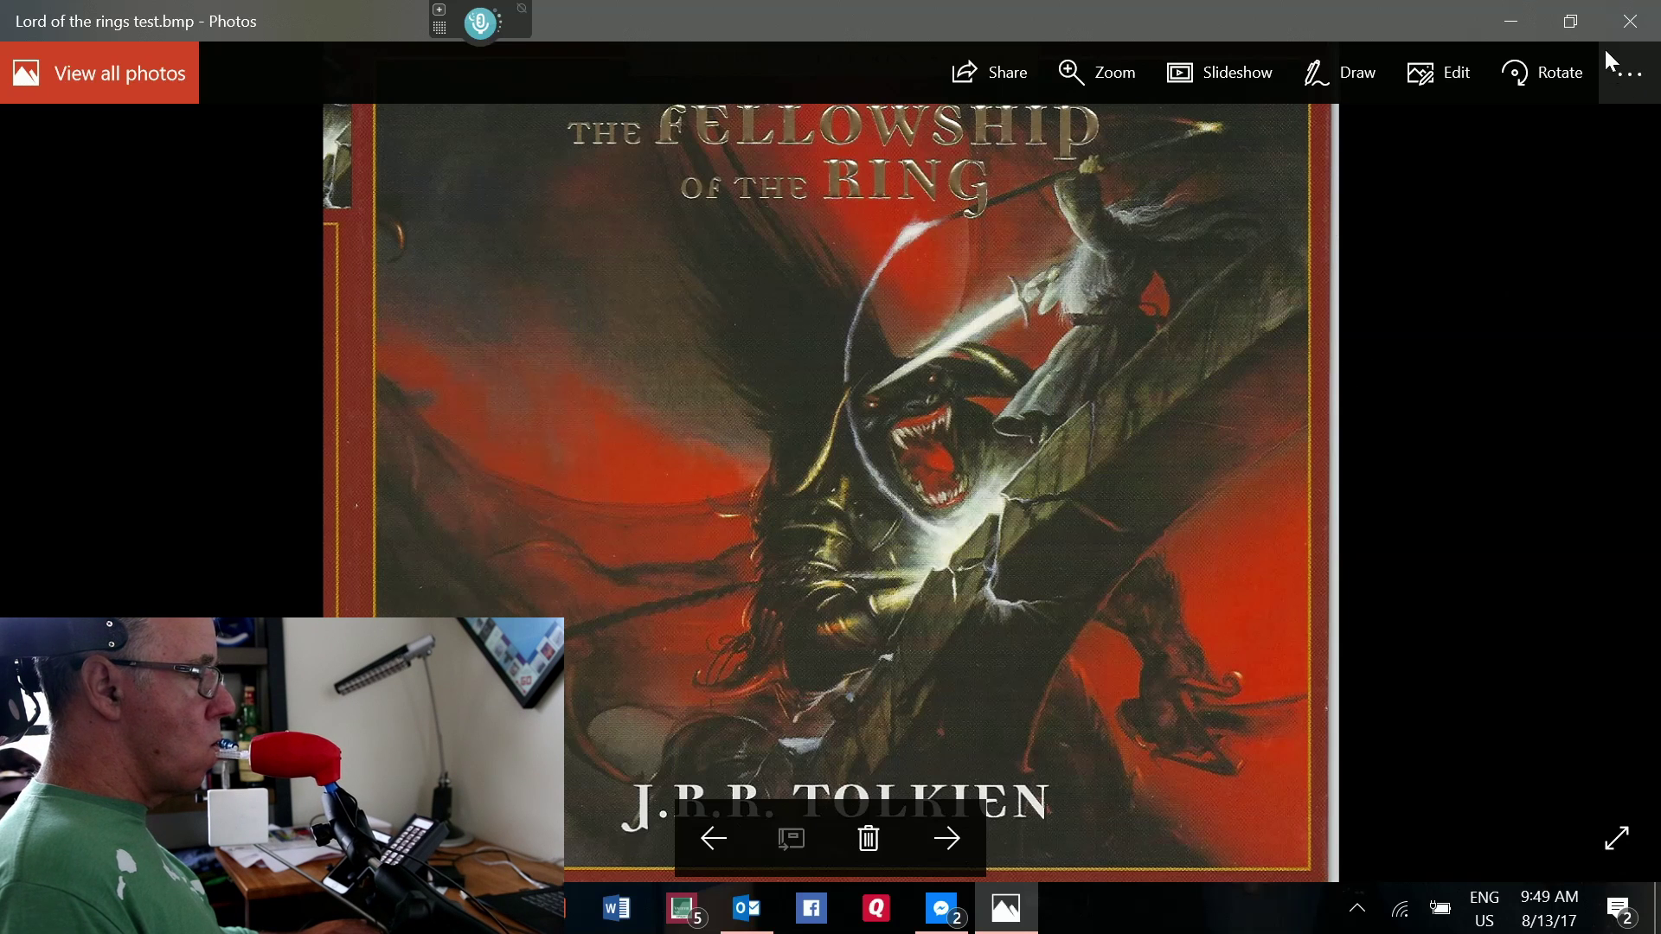
# Close the Photos viewer to return to File Explorer.
pyautogui.click(1644, 23)
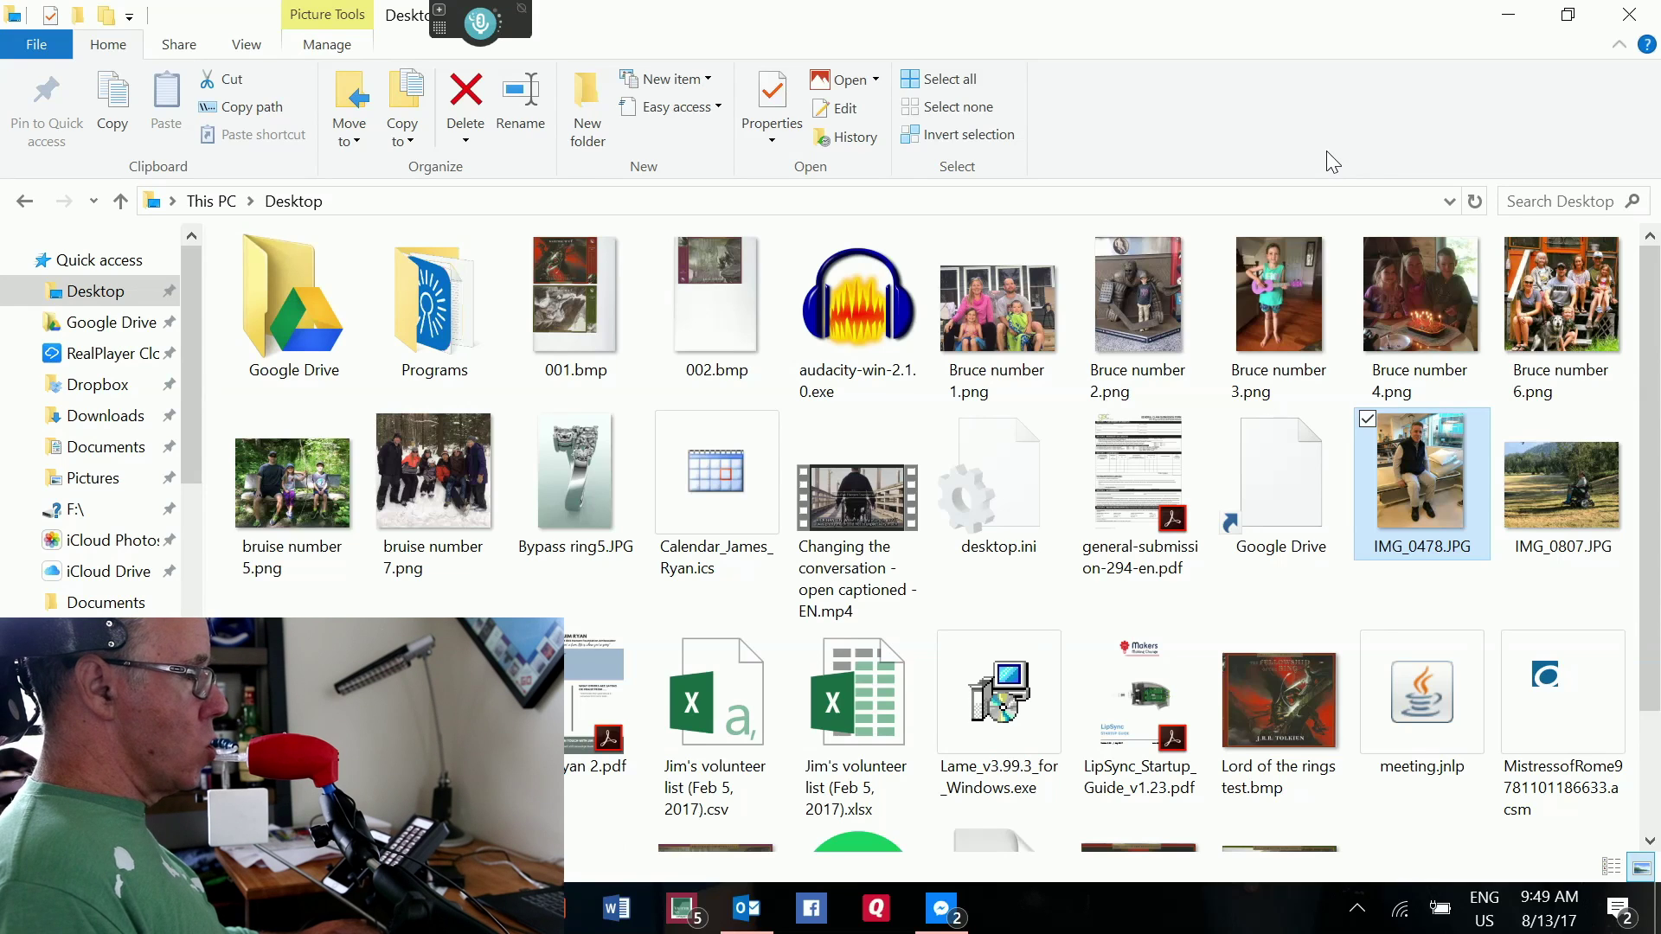
# Create a new folder on the Desktop.
pyautogui.moveTo(1287, 324)
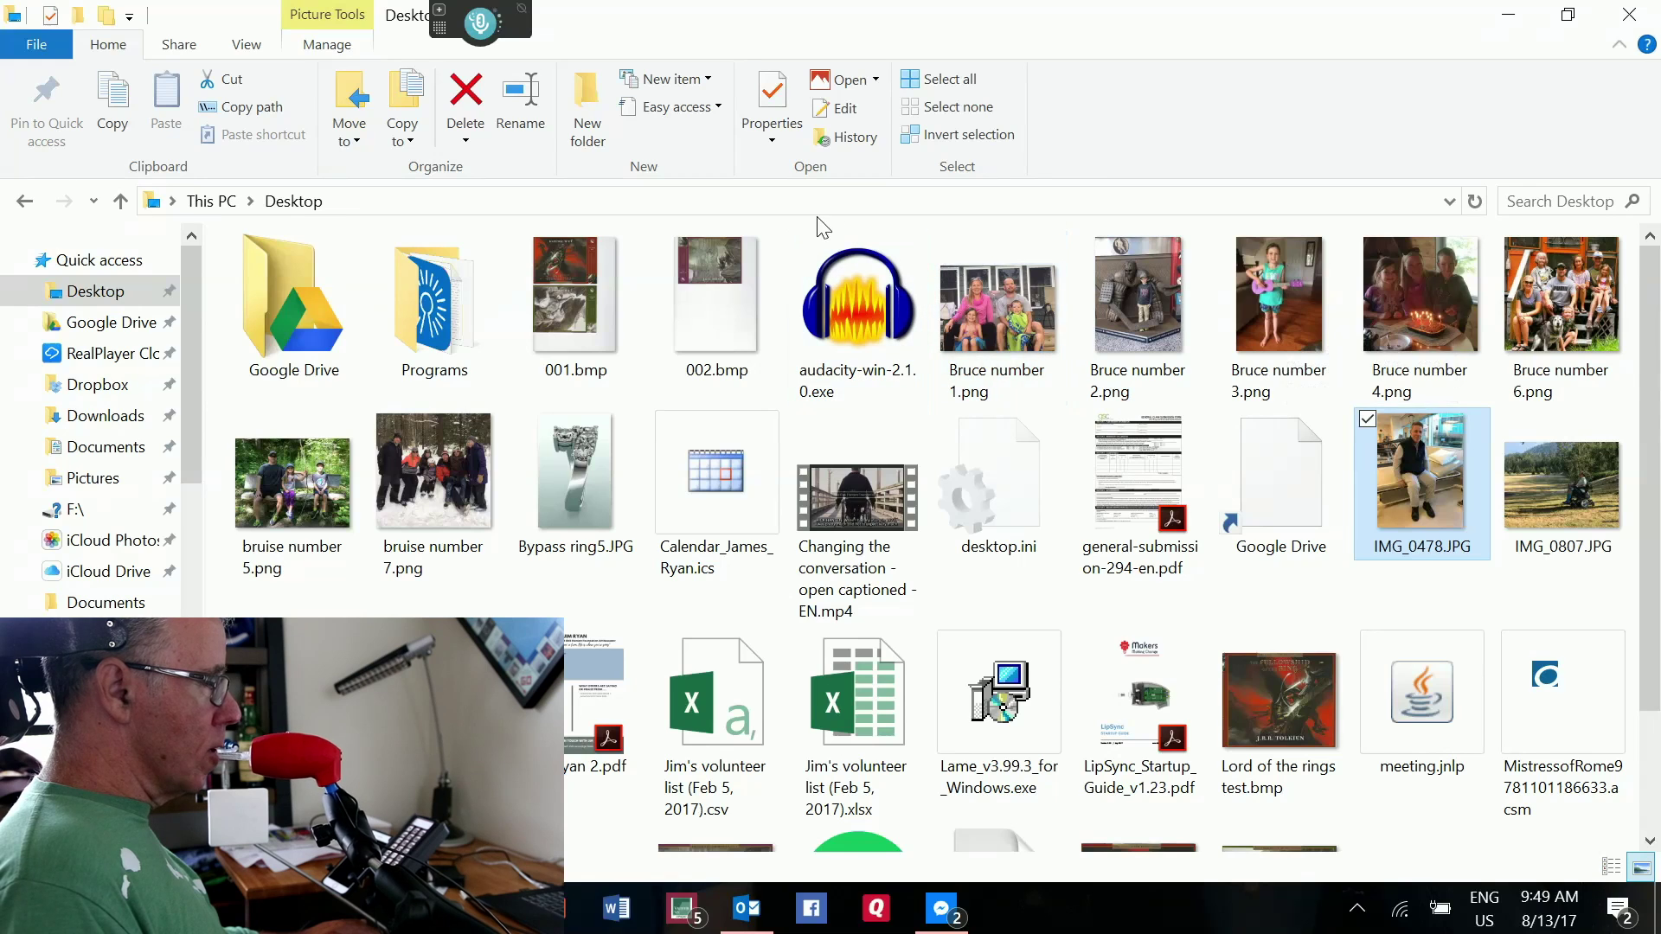
pyautogui.click(591, 84)
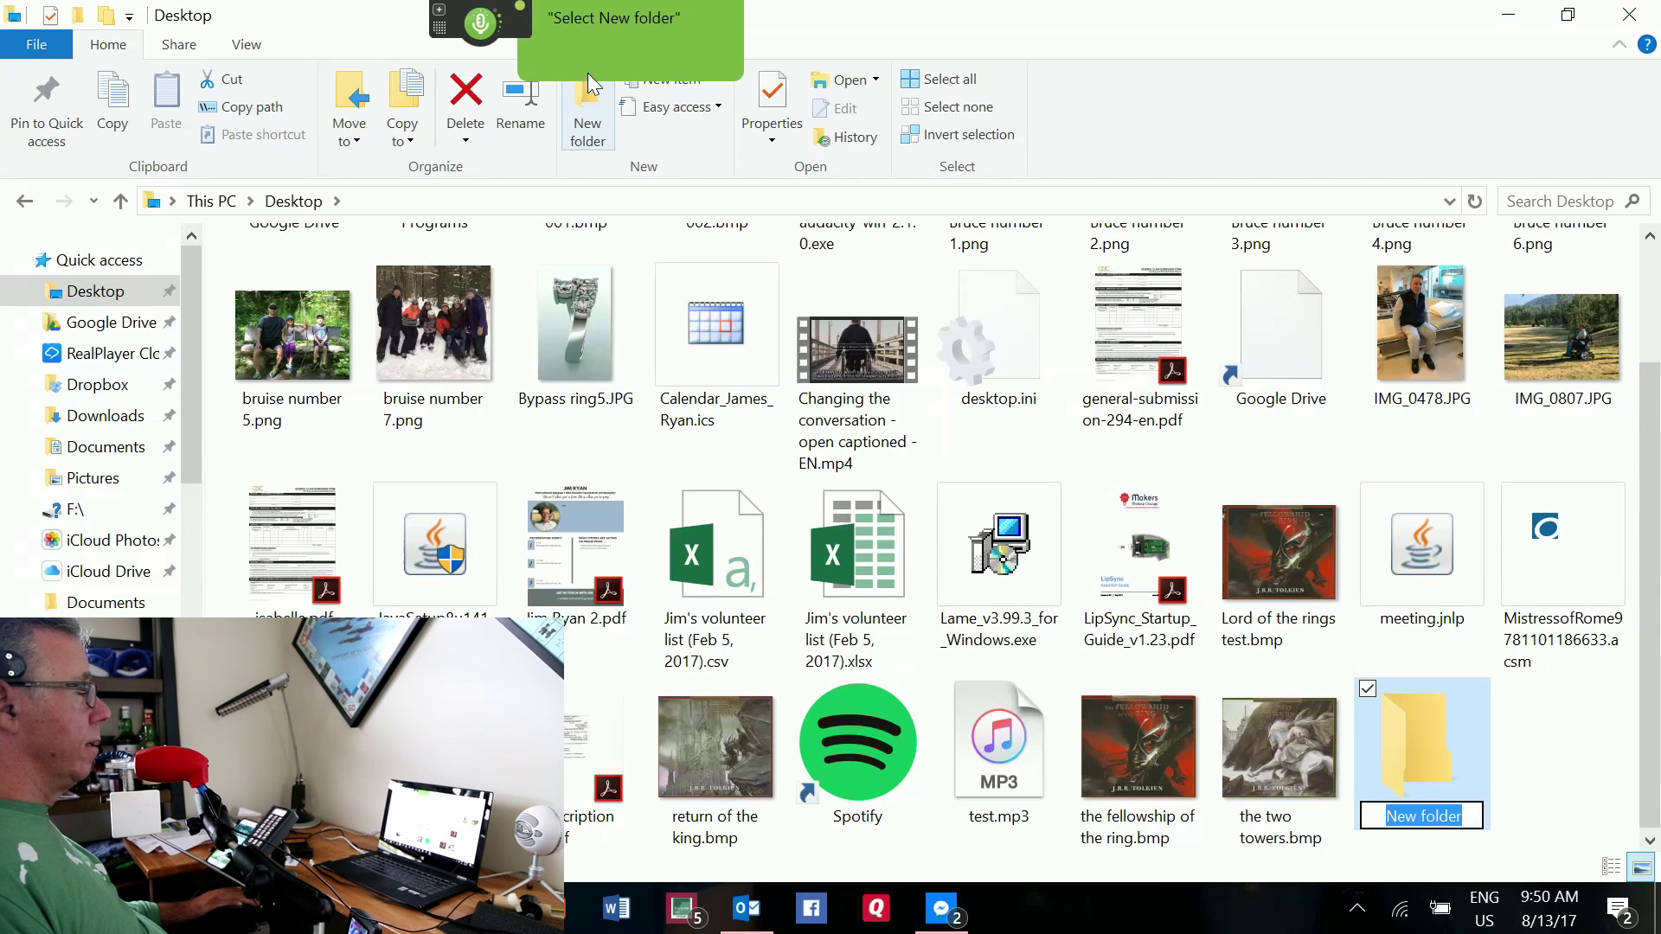
# Name the folder '2018 Ryan family calendar' and create a second new folder.
pyautogui.write('2018')
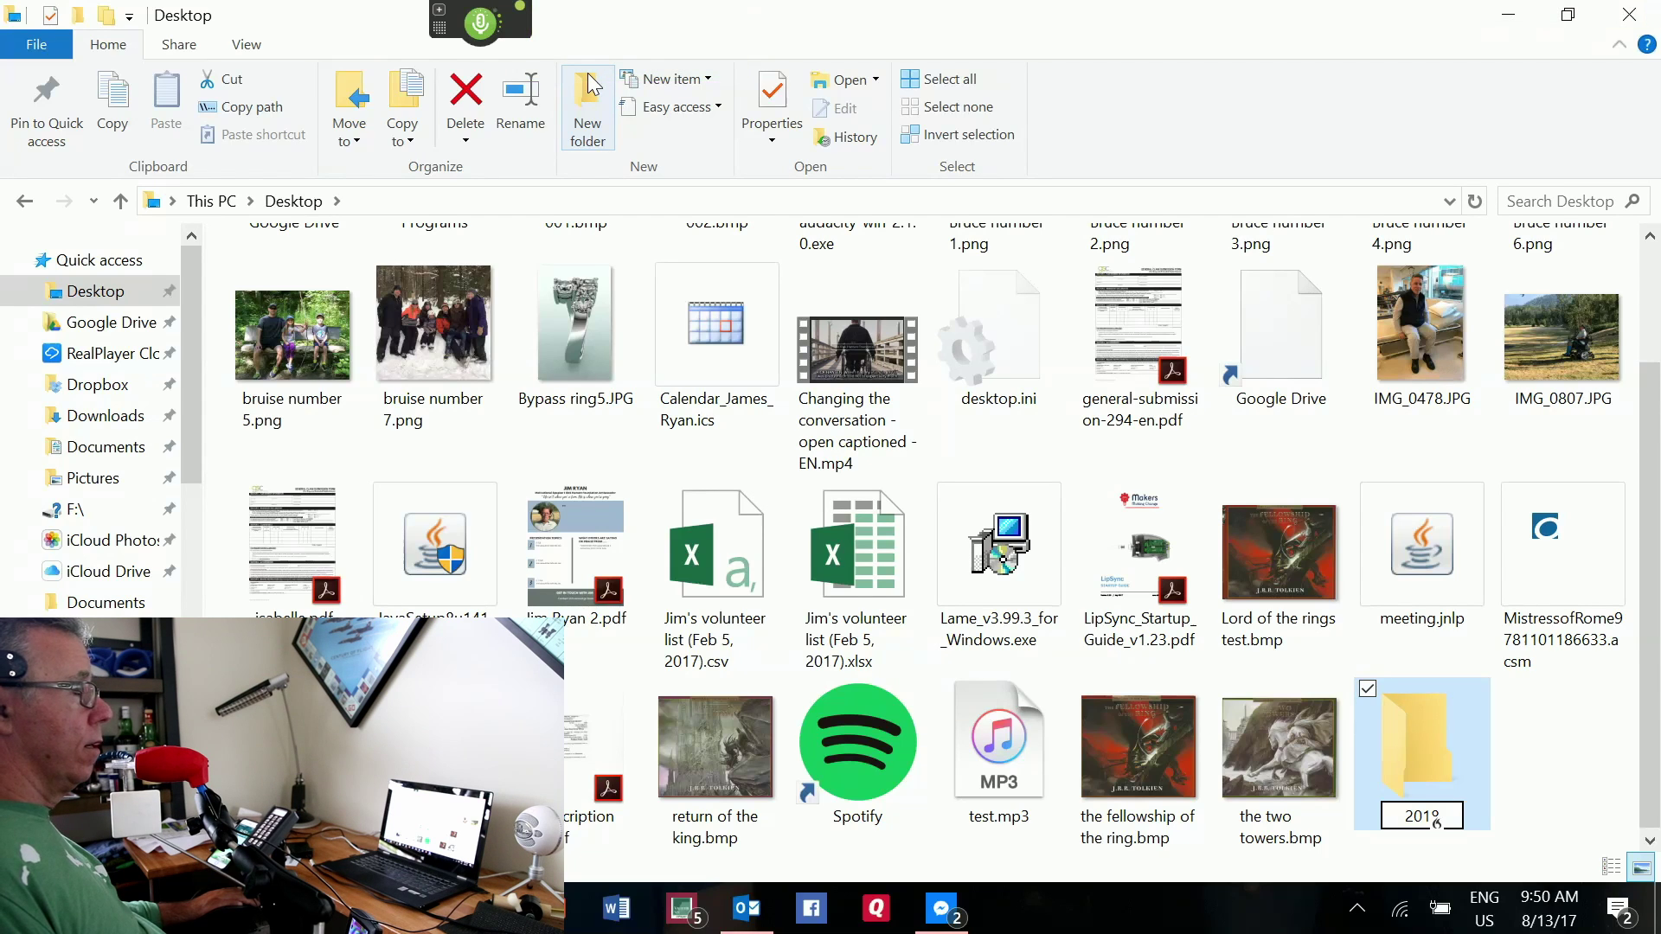
pyautogui.write(' Ryan family')
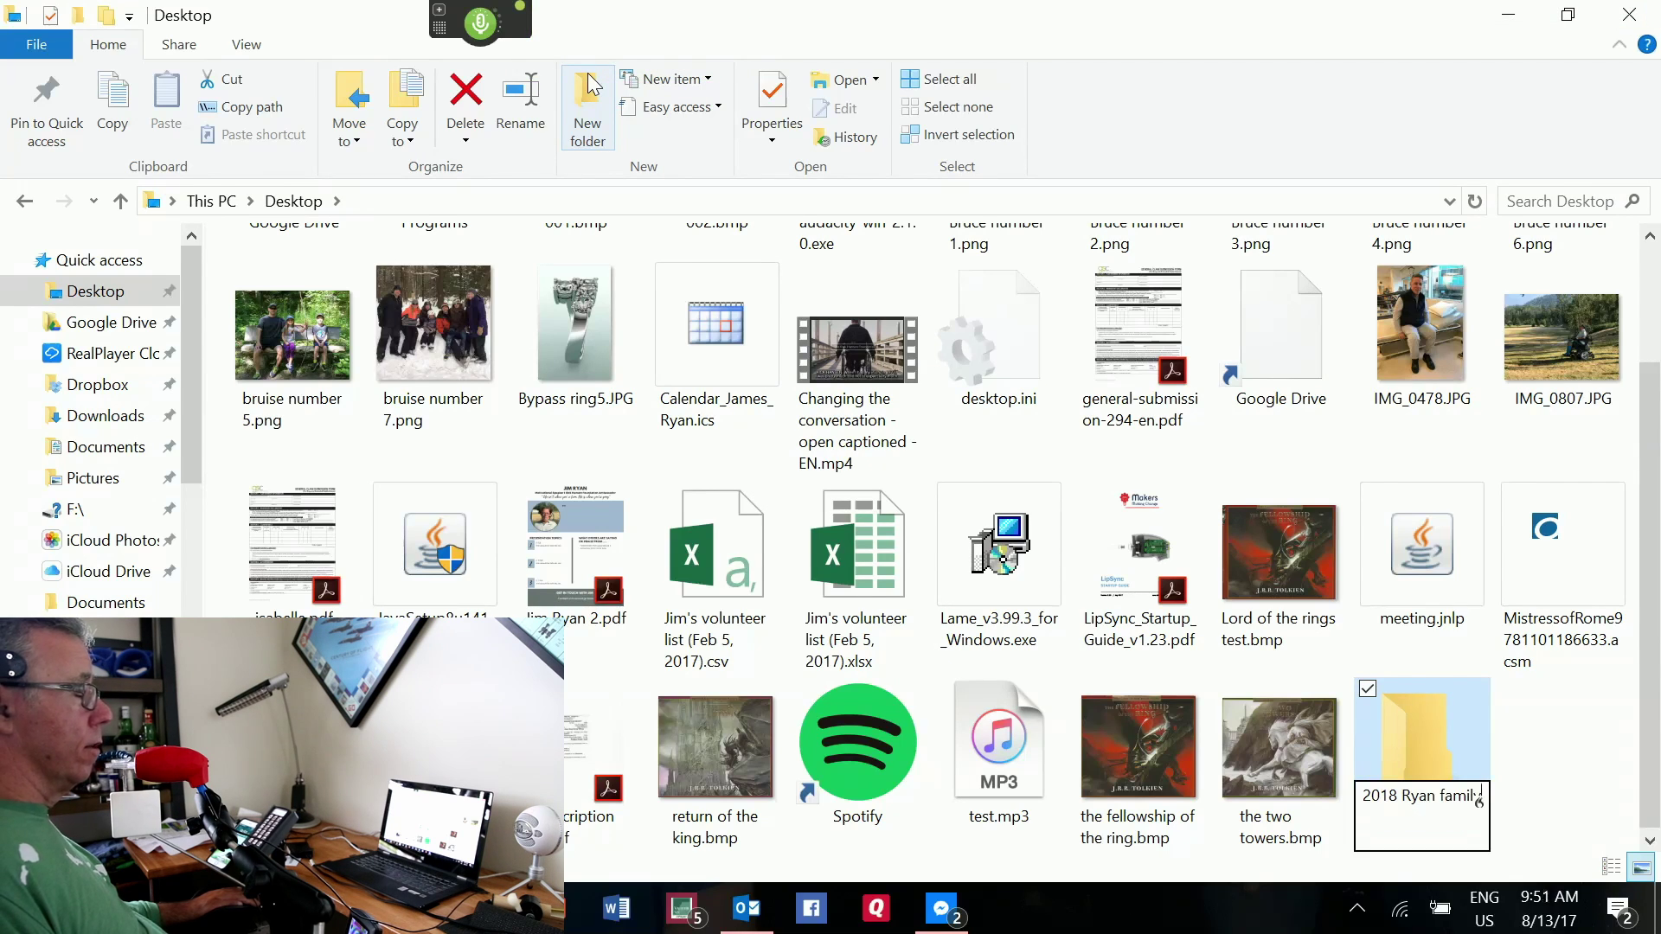
pyautogui.write(' calendar')
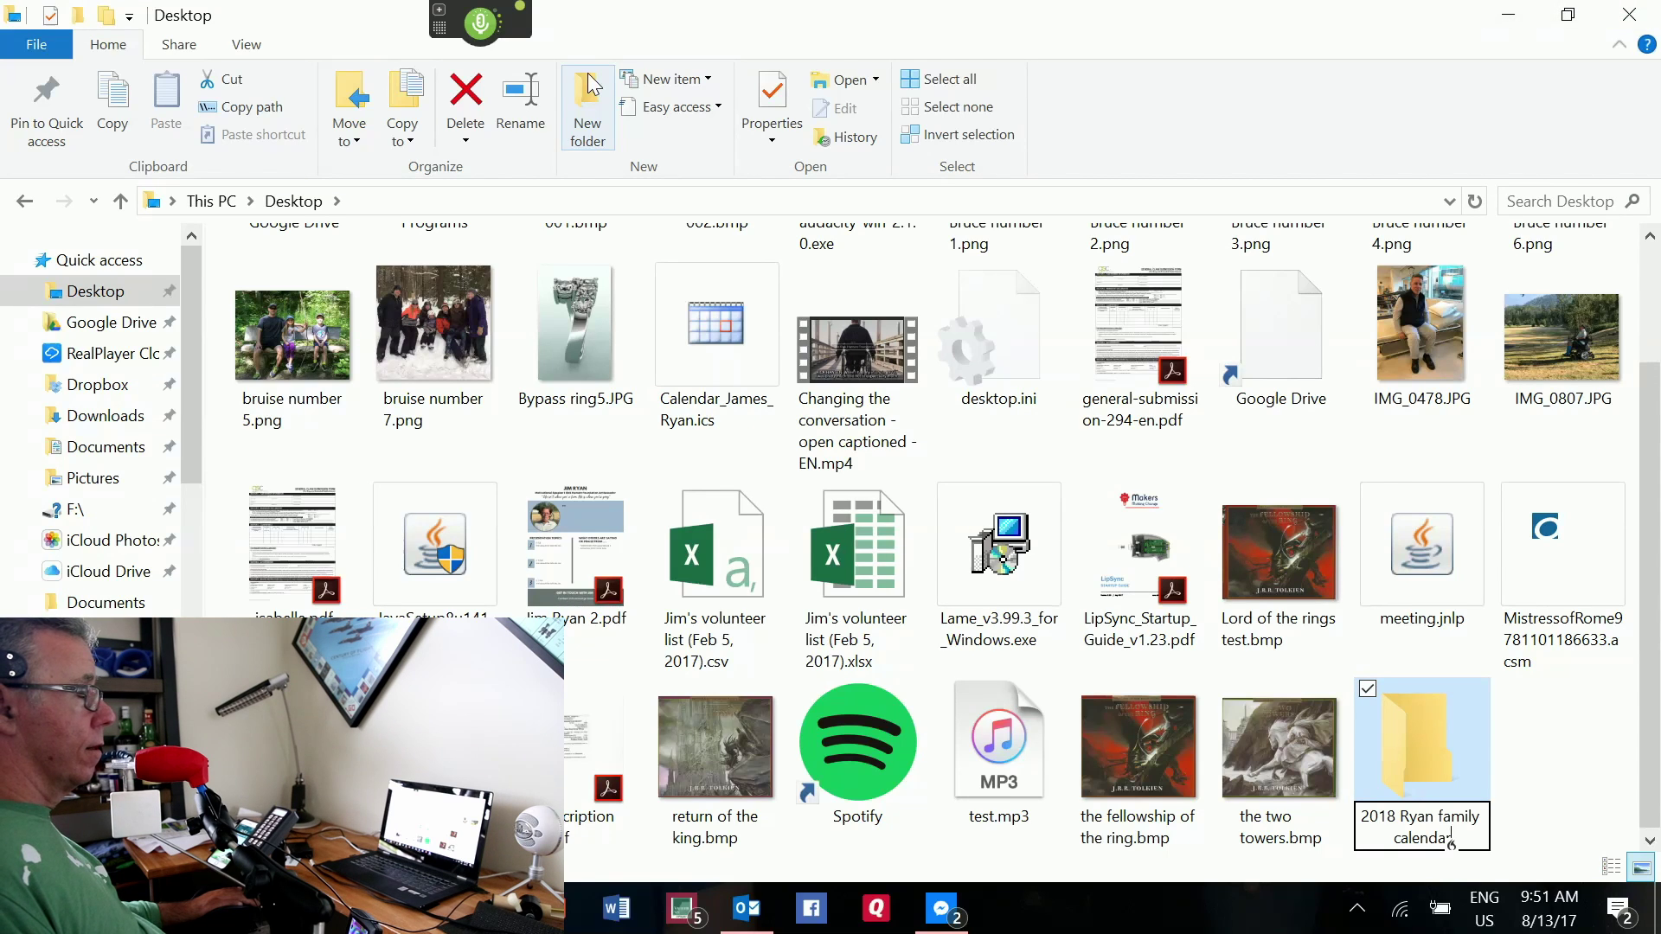
pyautogui.click(589, 72)
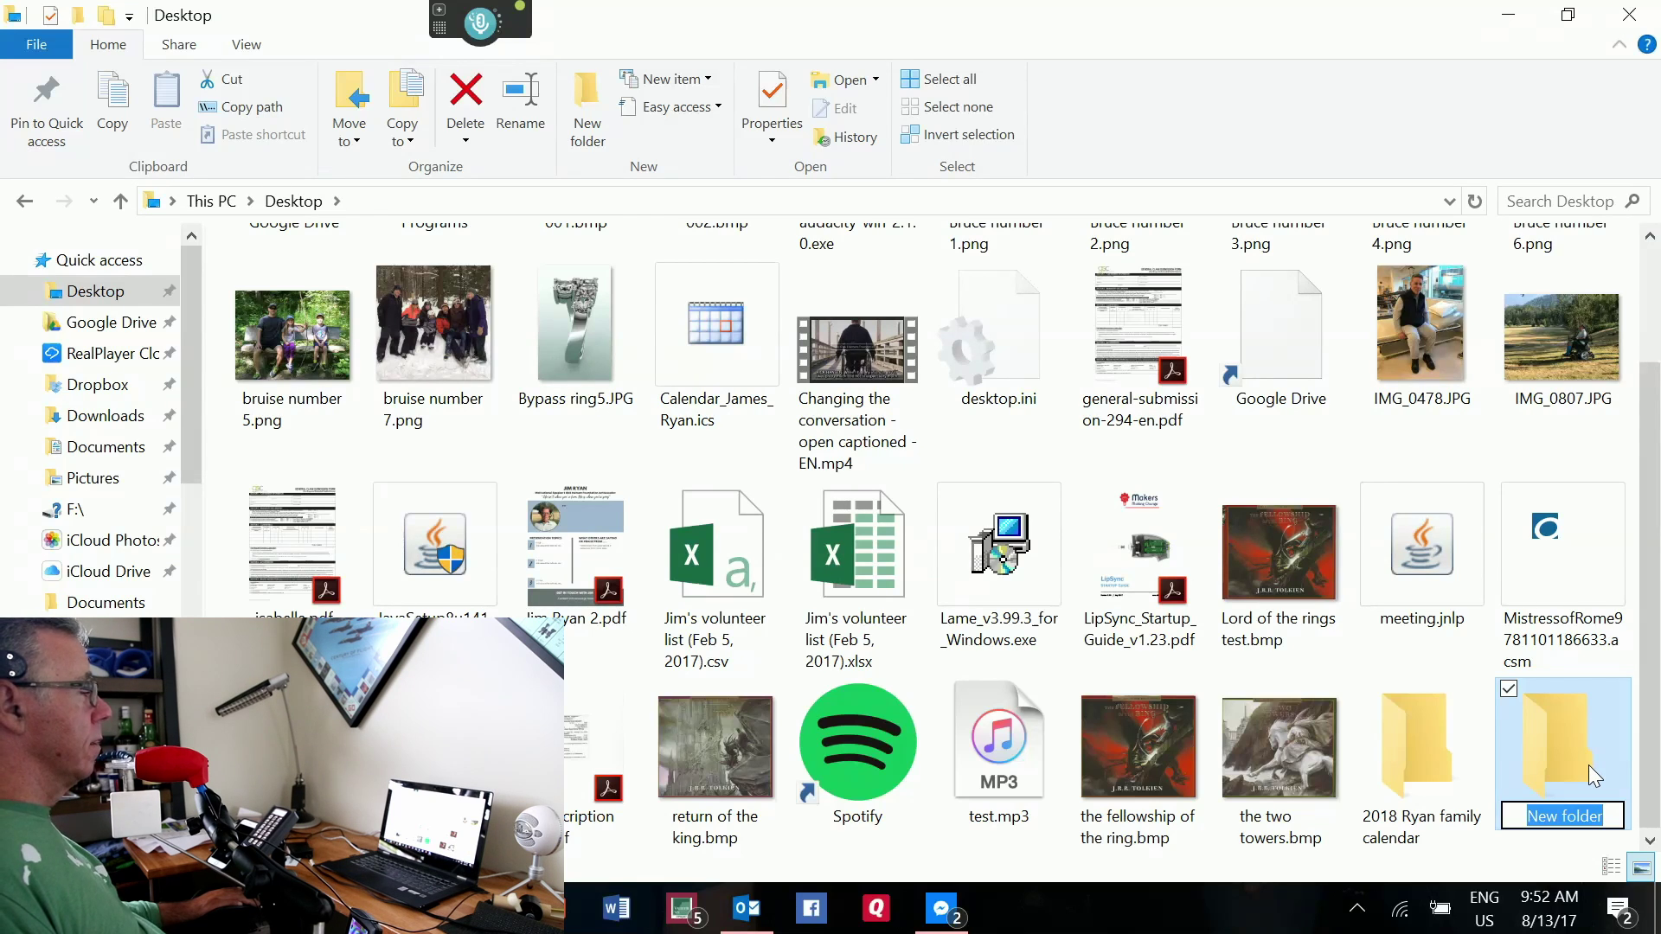
pyautogui.write('MouseGrid')
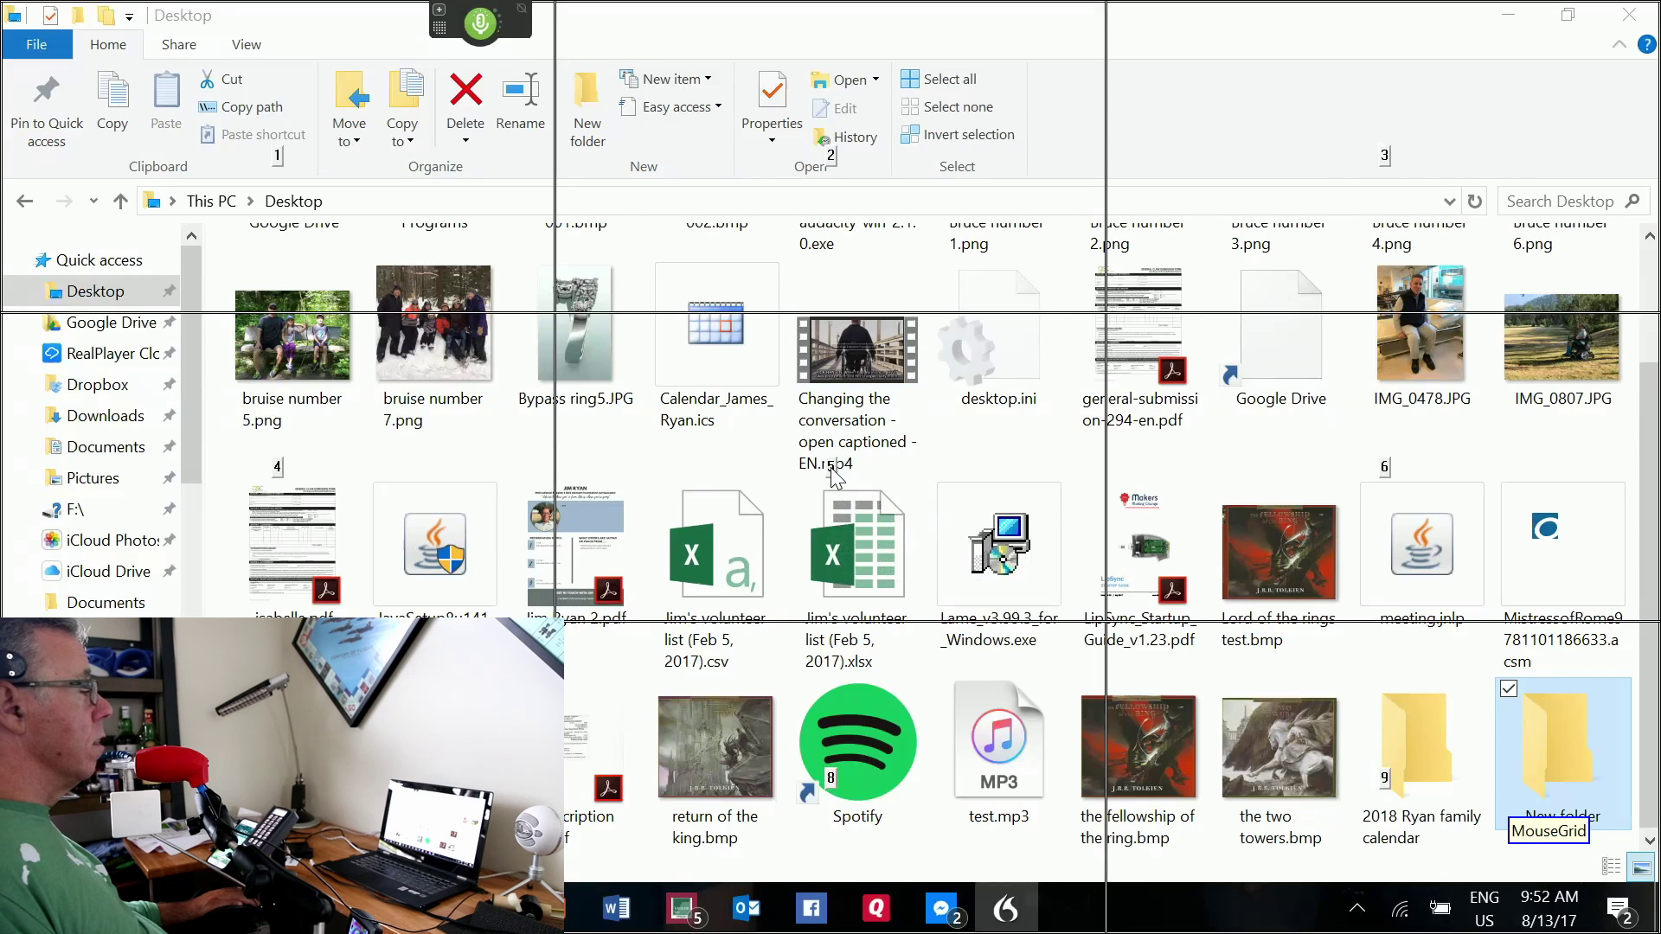
# Use MouseGrid 'four two' to select the picture bruise number 5.png.
pyautogui.write('four')
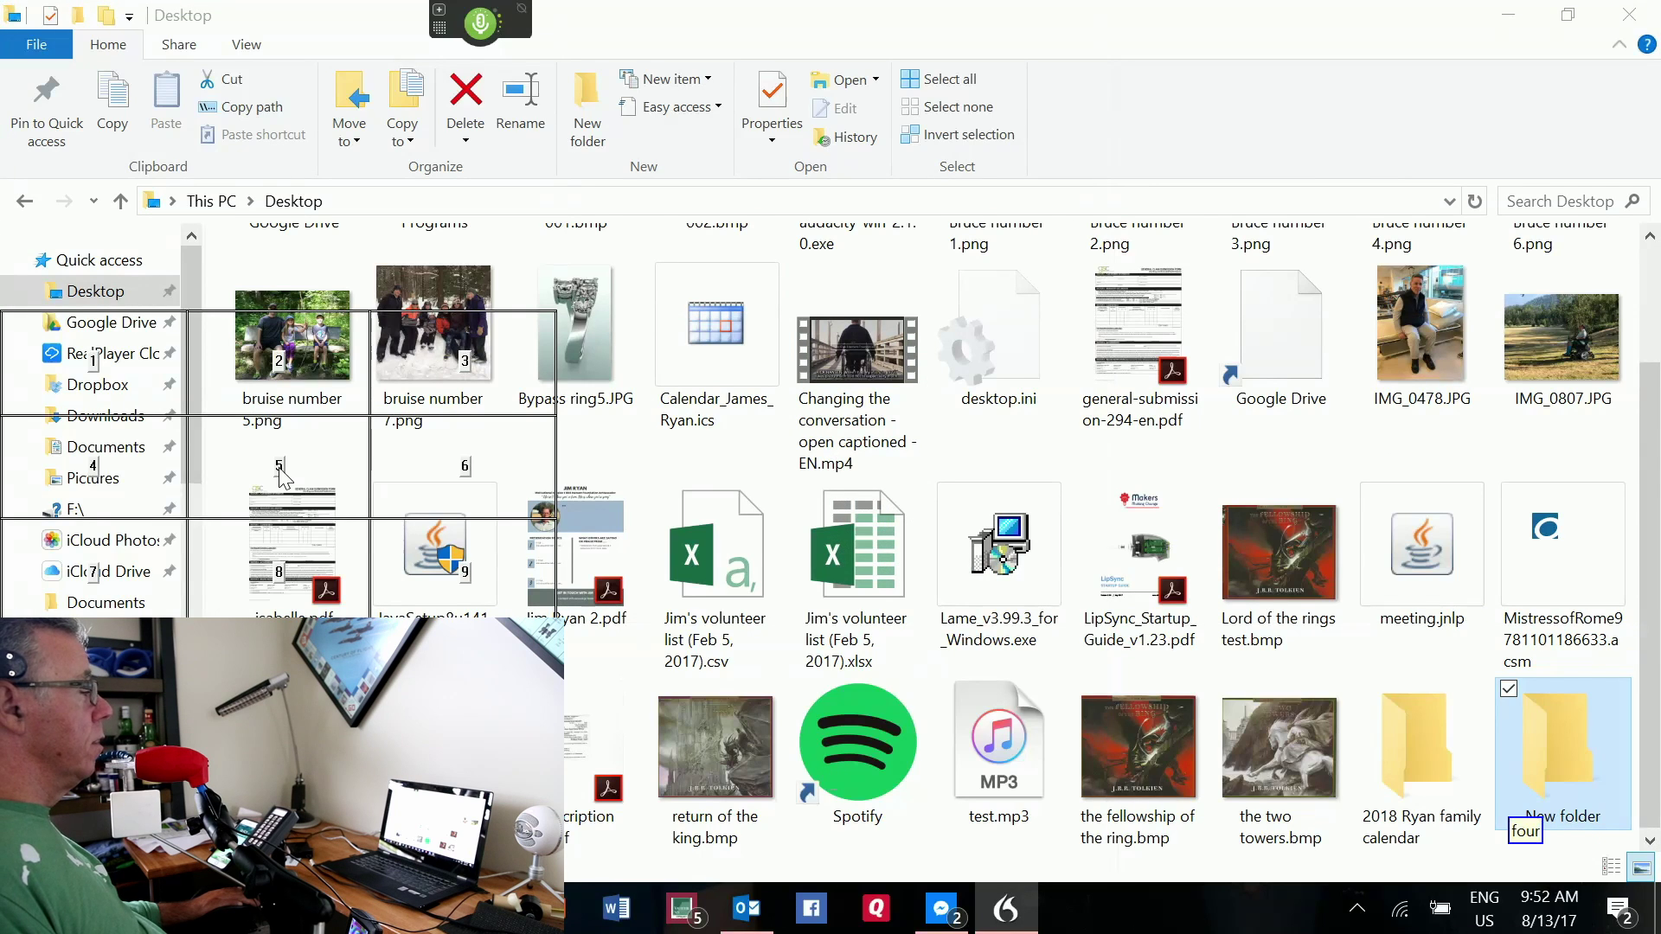
pyautogui.write('two')
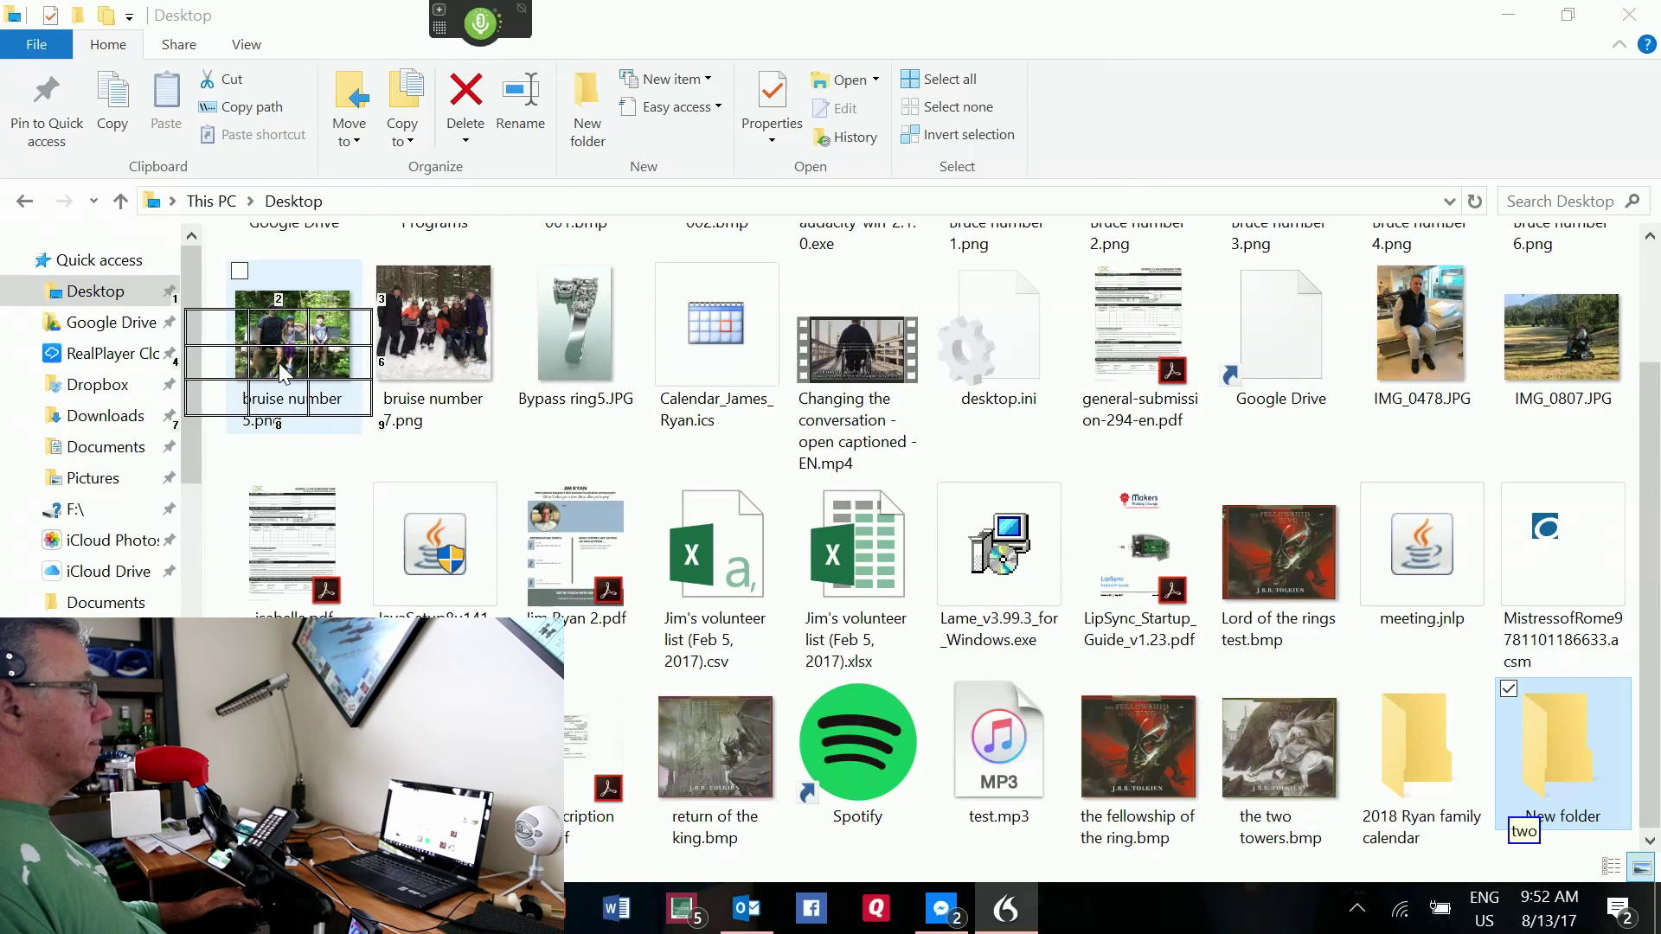
pyautogui.click(280, 363)
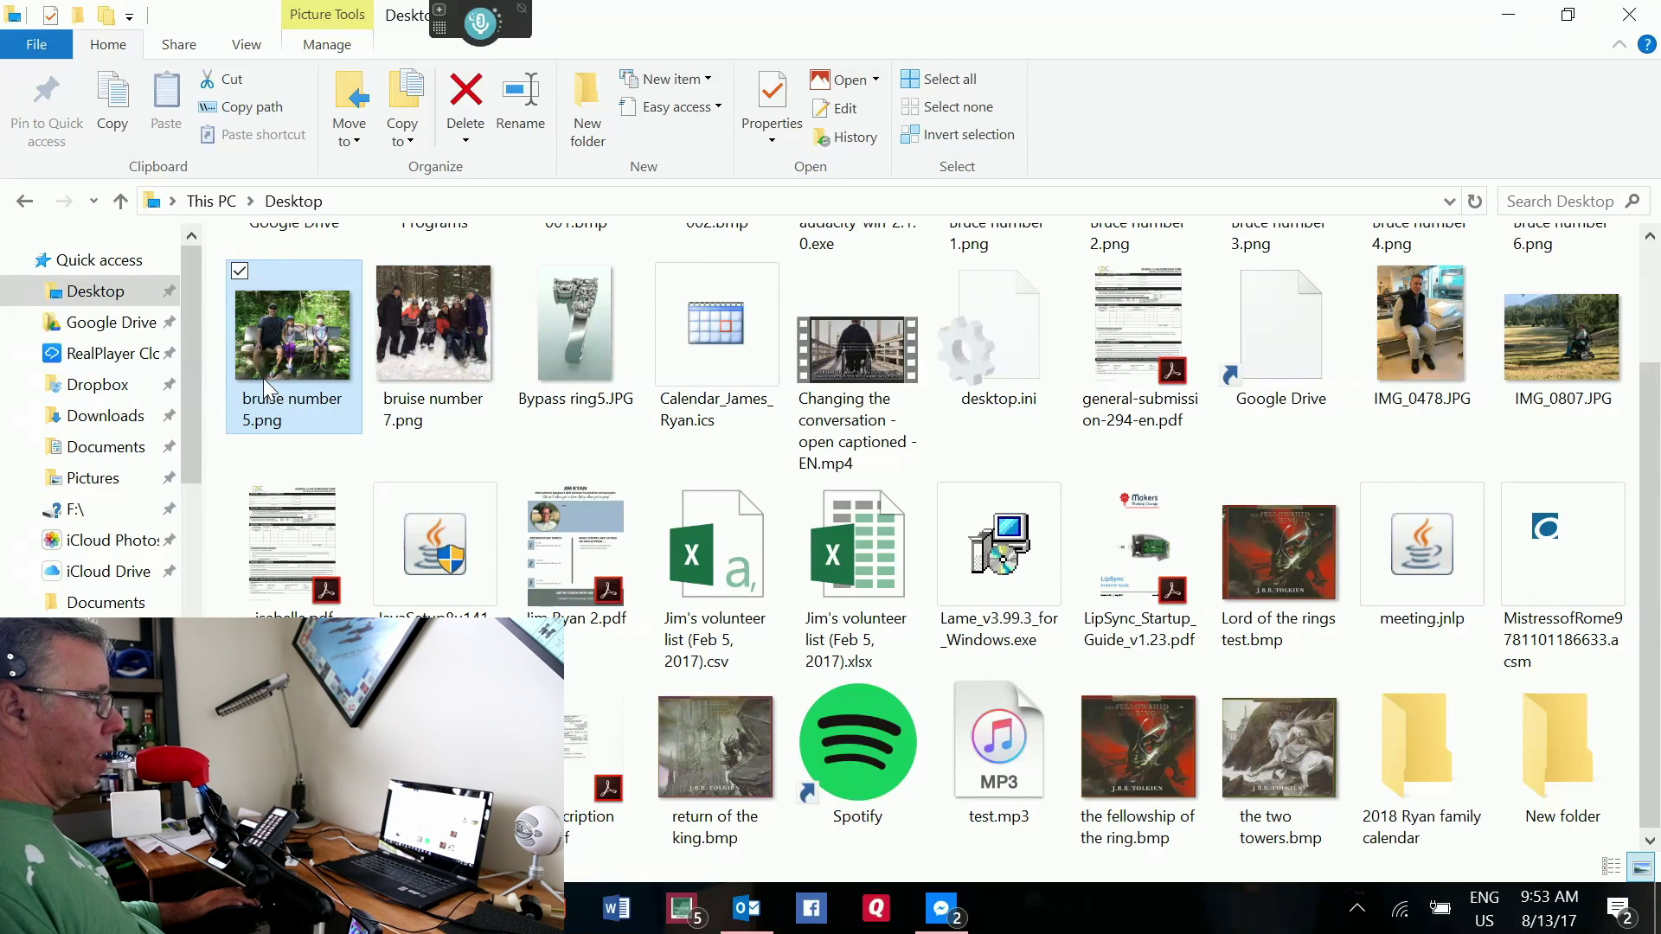
pyautogui.moveTo(276, 354)
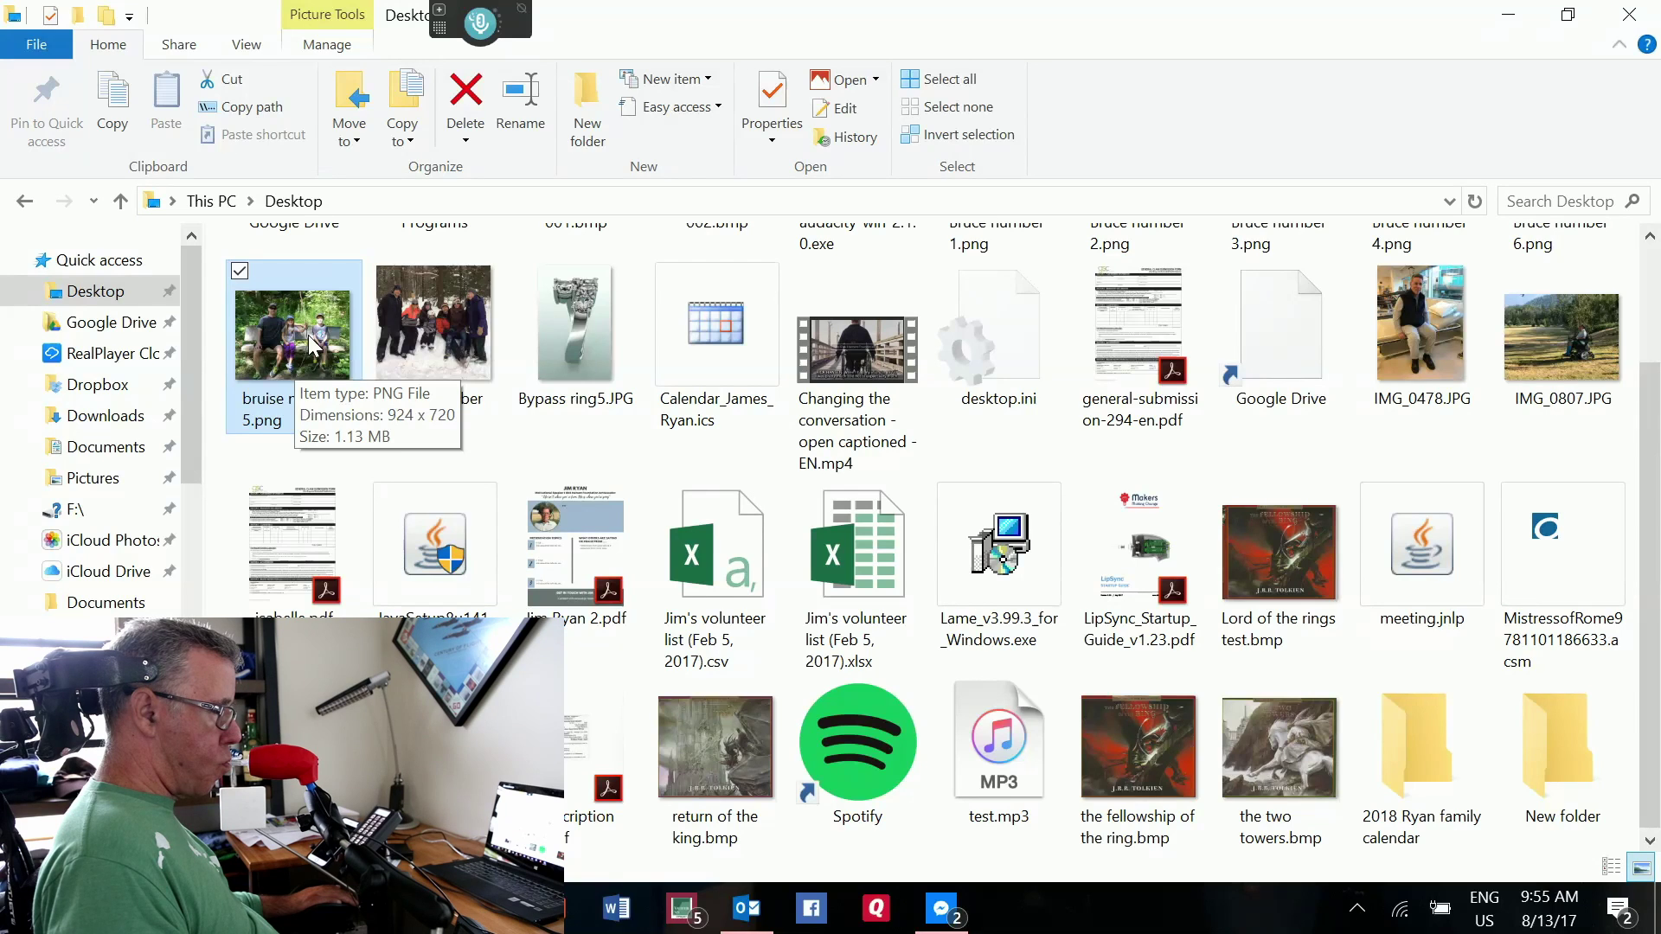
# Drag bruise number 5.png from the Desktop into the new folder.
pyautogui.moveTo(309, 346); pyautogui.dragTo(1399, 770)
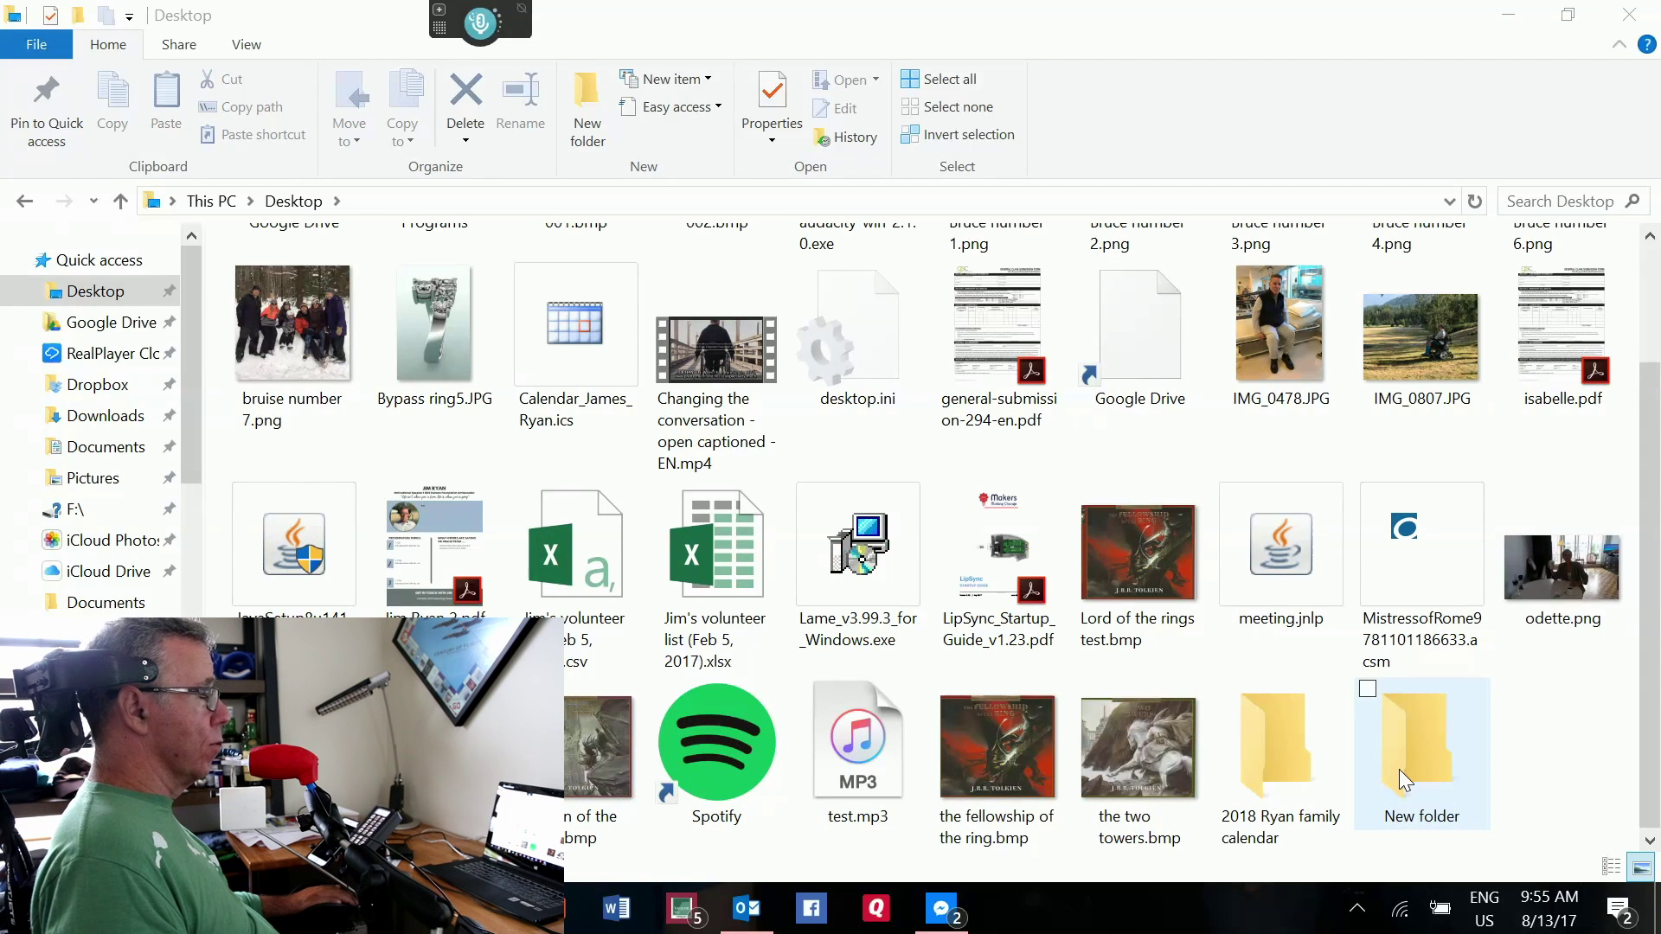
# Delete the leftover New folder from the Desktop via its context menu.
pyautogui.rightClick(1399, 770)
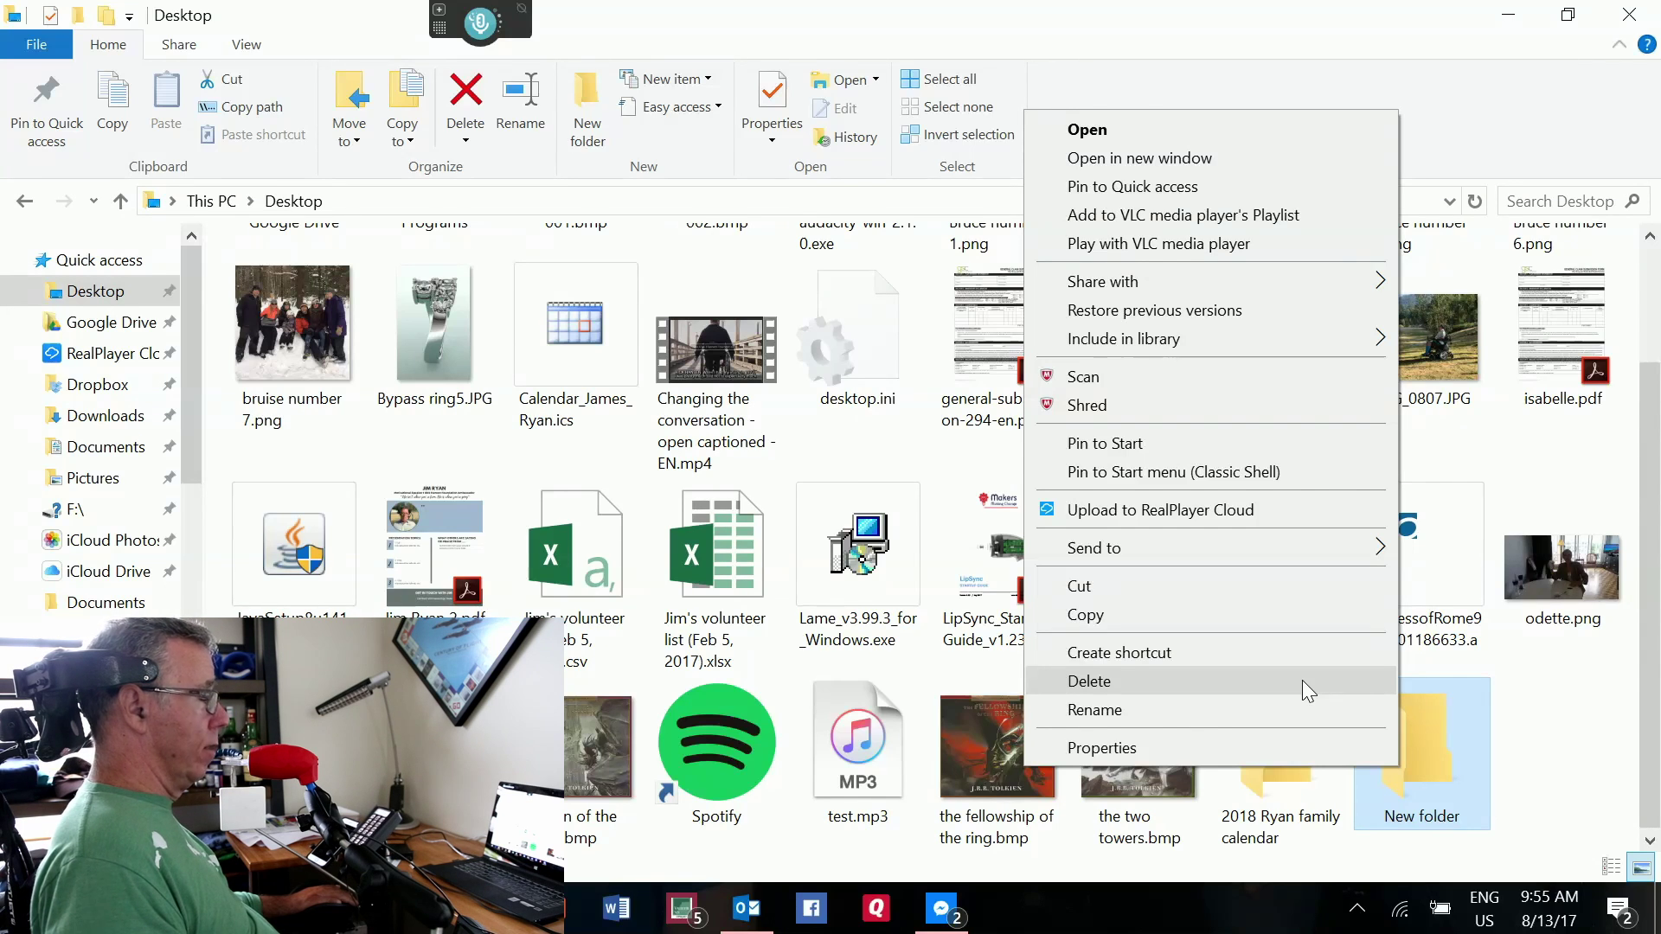
pyautogui.click(1301, 680)
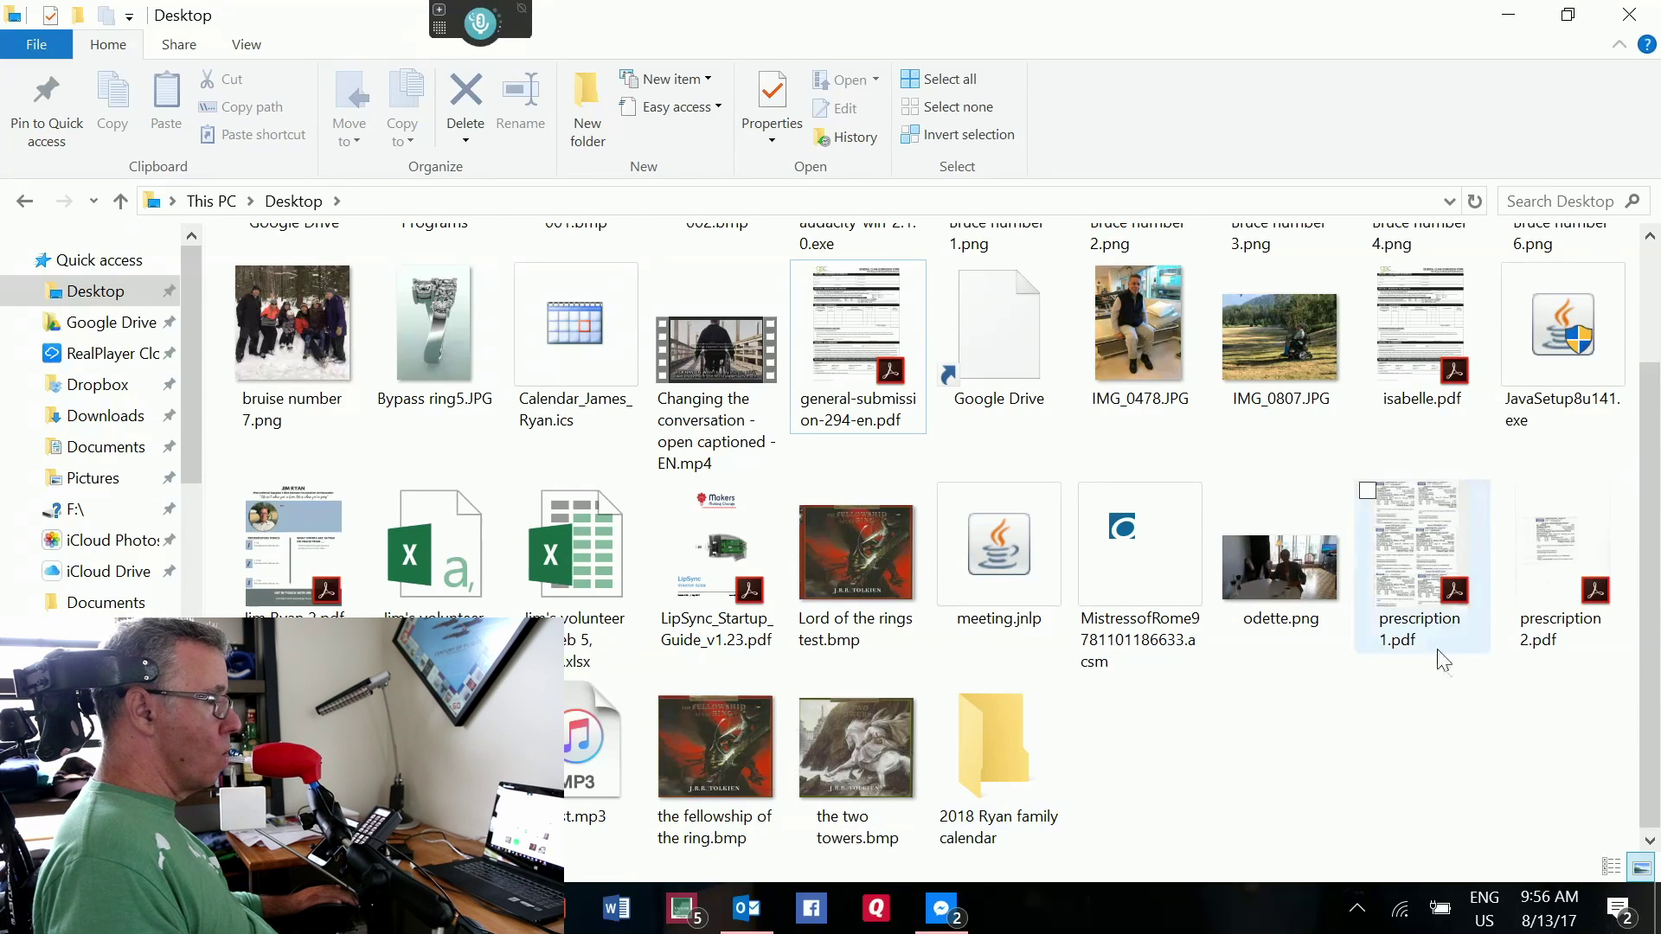
# Scroll up the Desktop file list to find LipSync_Startup_Guide_v1.23.pdf.
pyautogui.scroll(2, 1384, 519)
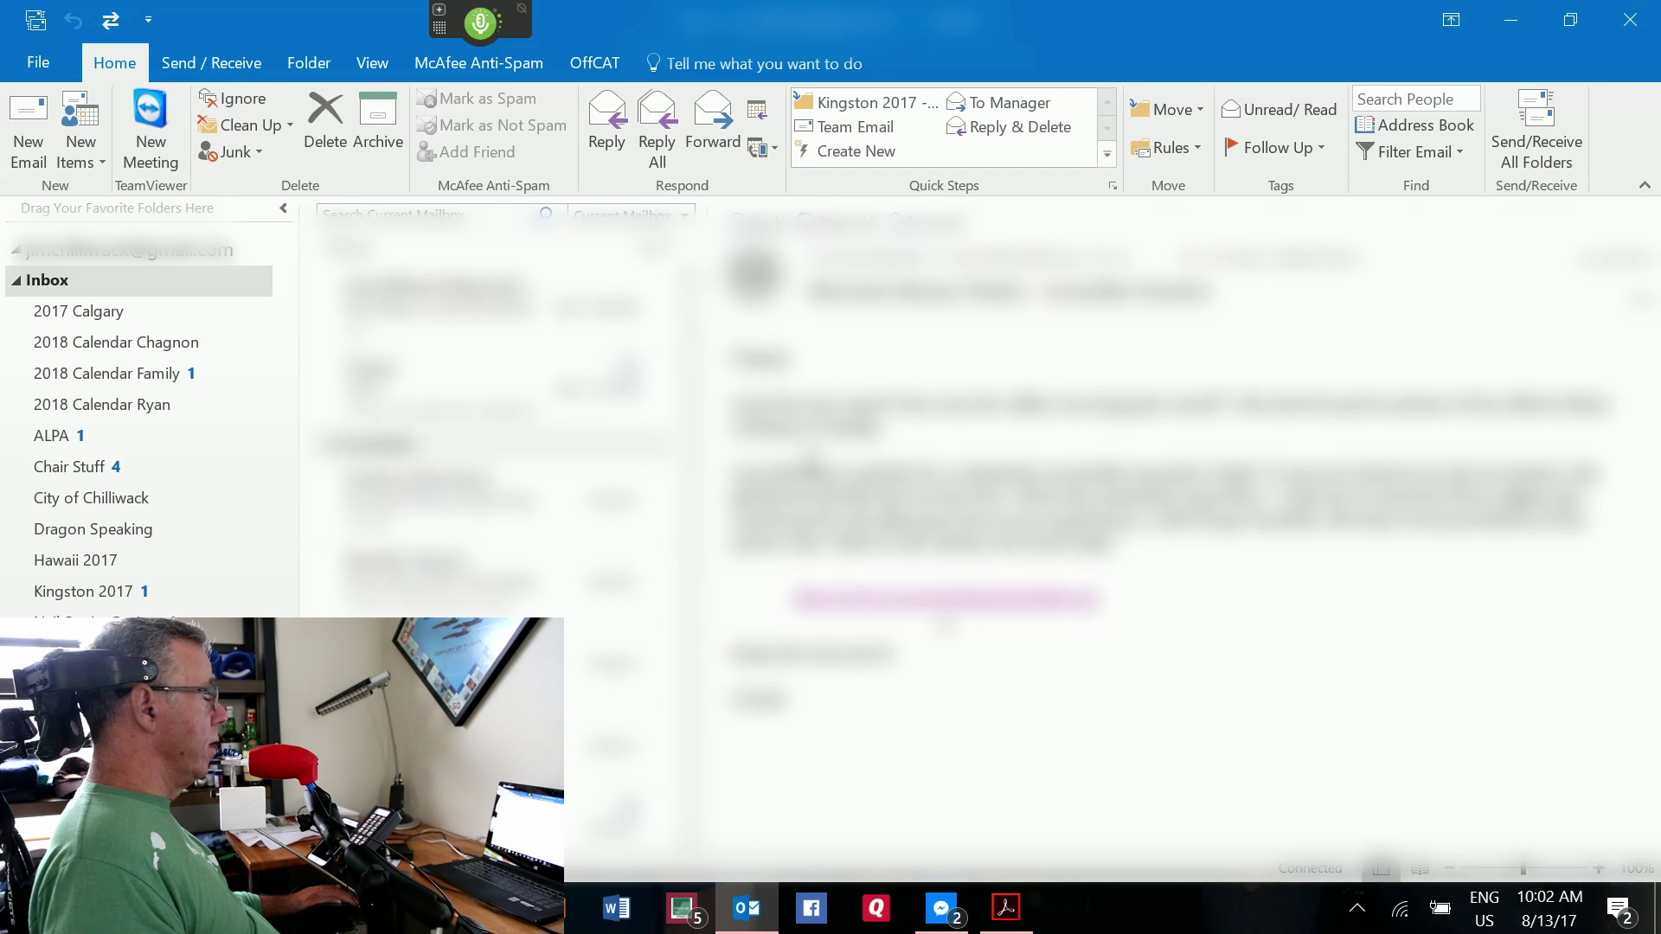
# Start a new email, add the recipient, and enter subject 'This is how I send an email!'.
pyautogui.hotkey('ctrl', 'n')
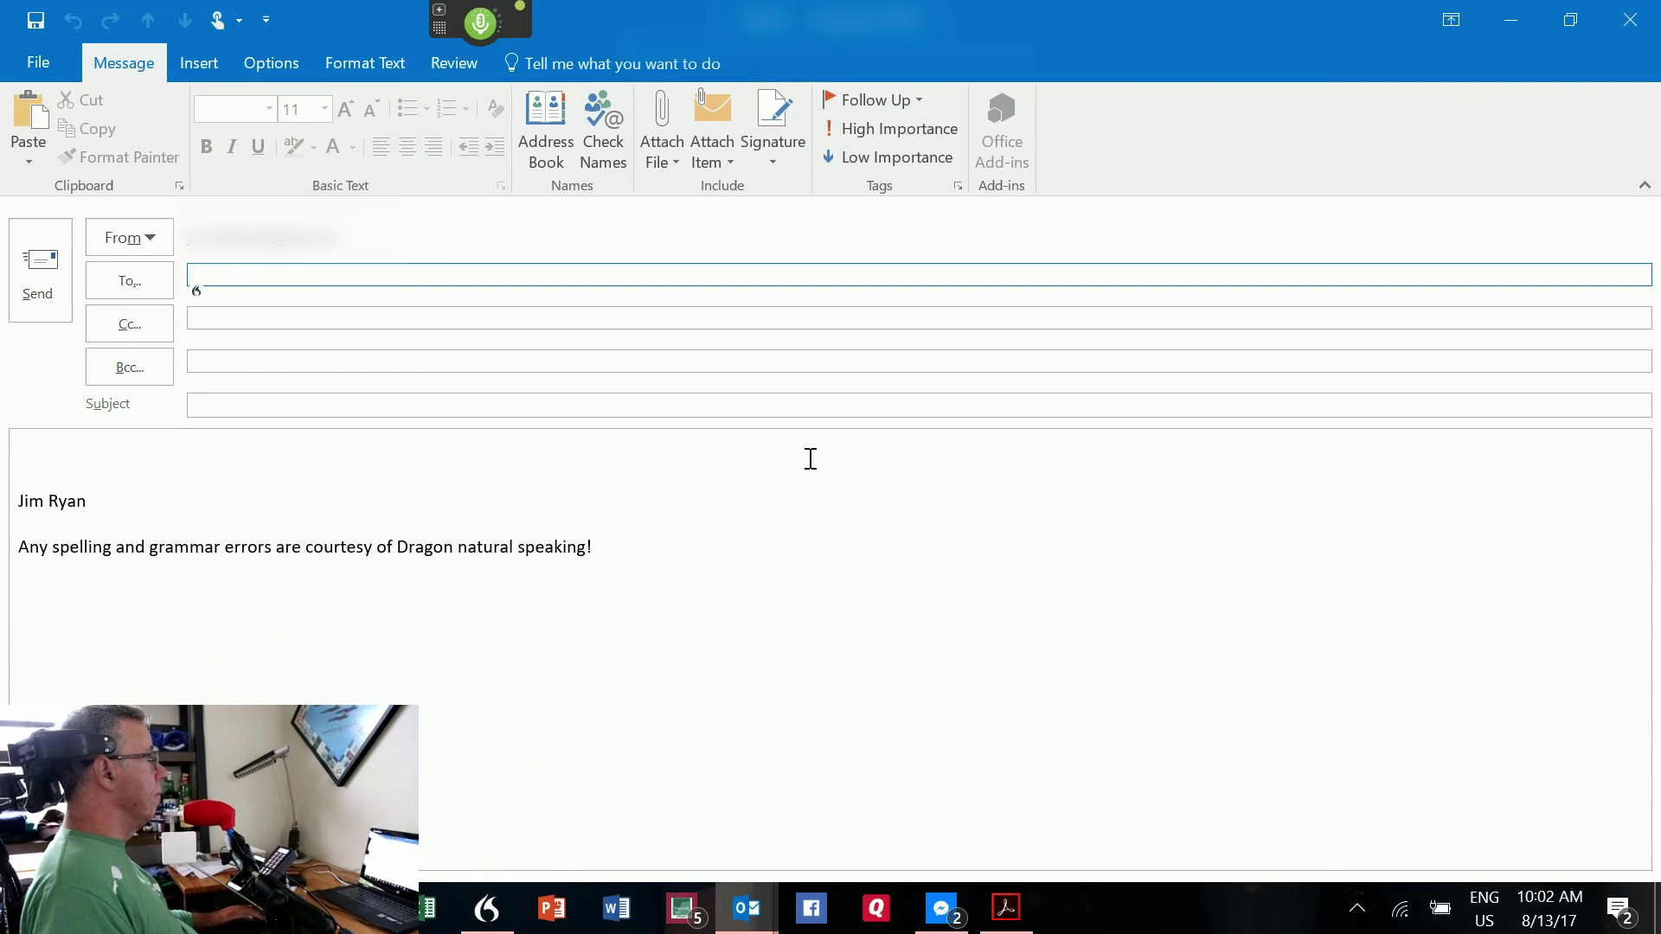
pyautogui.write('Daniel')
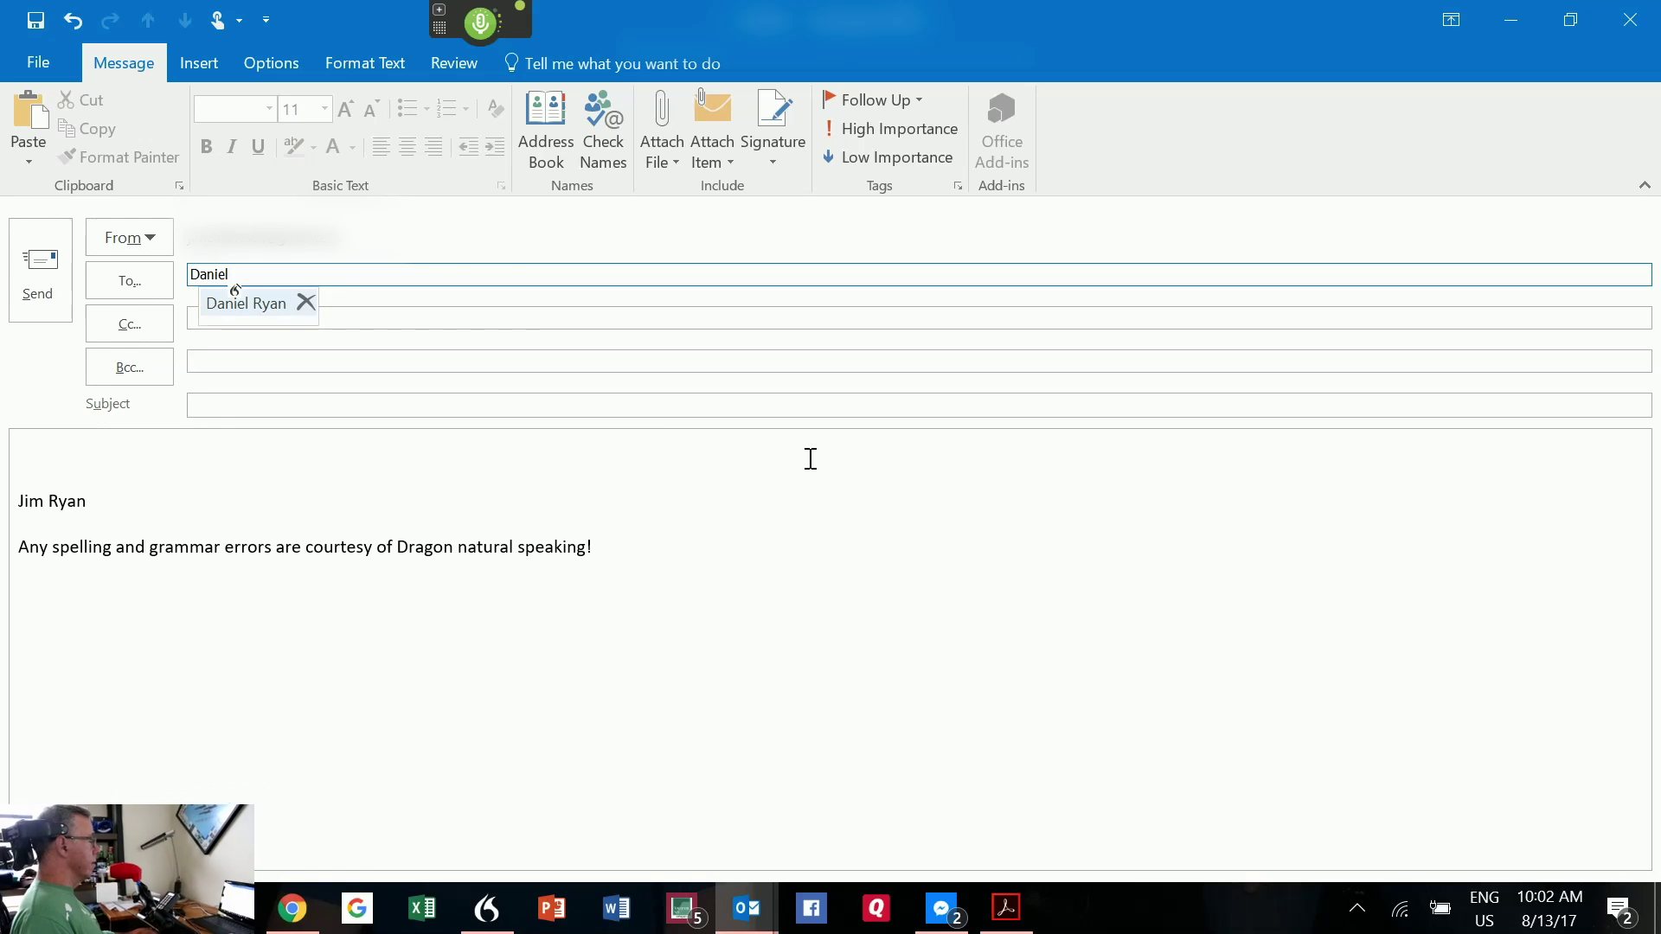
pyautogui.press('Return')
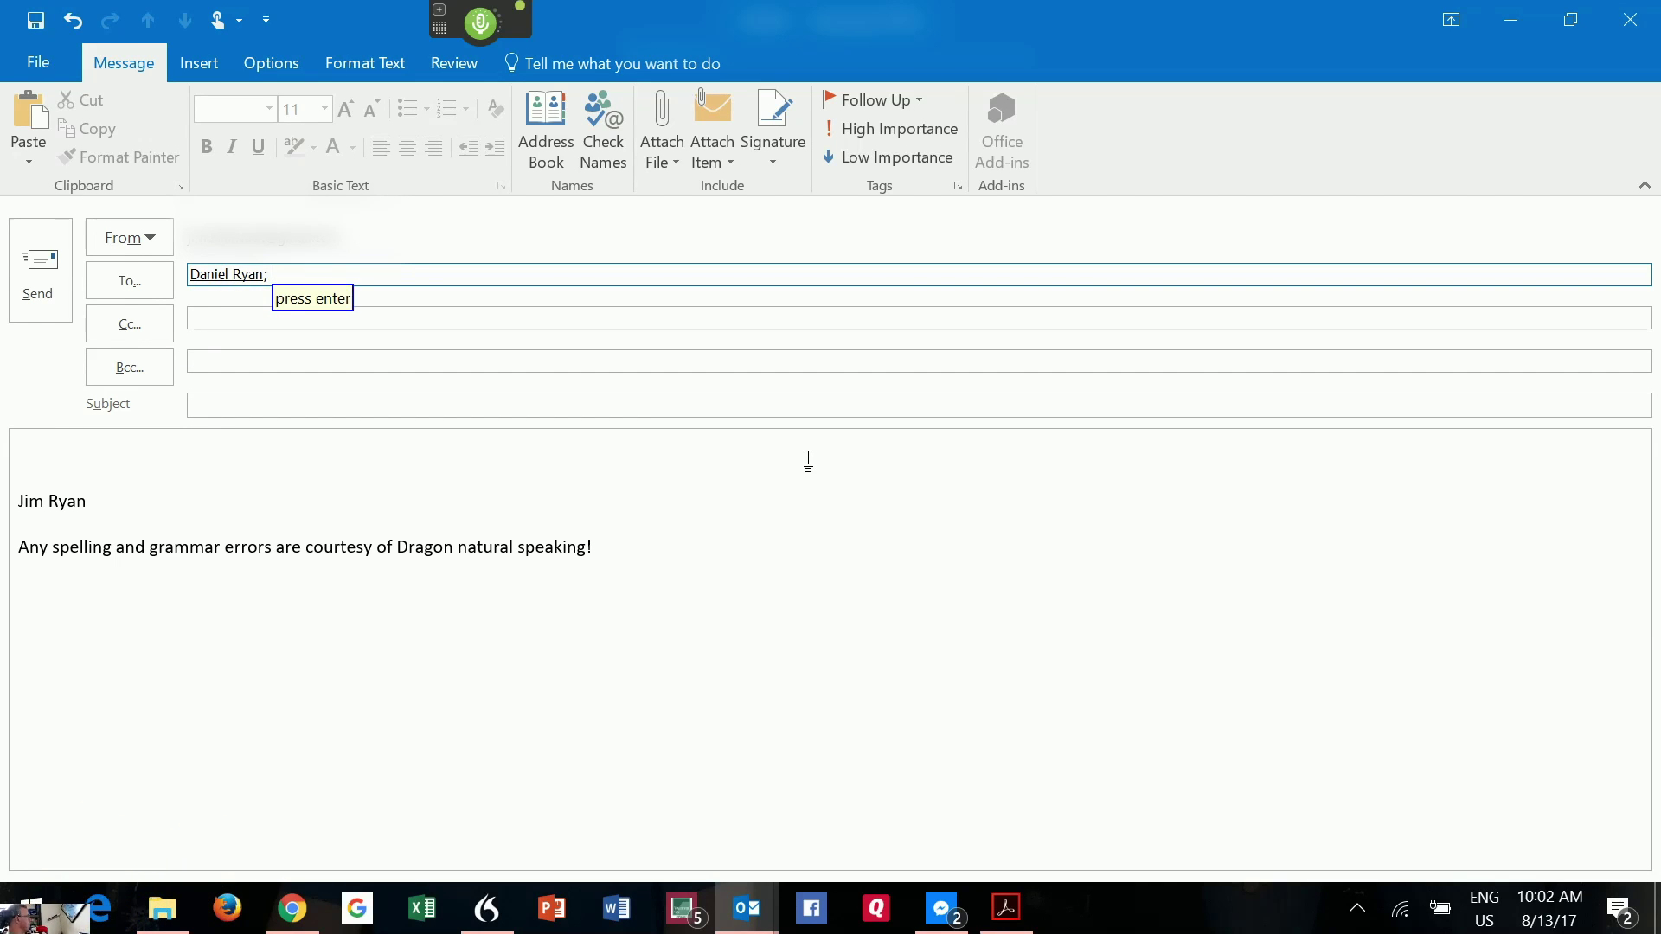
pyautogui.hotkey('alt', 'u')
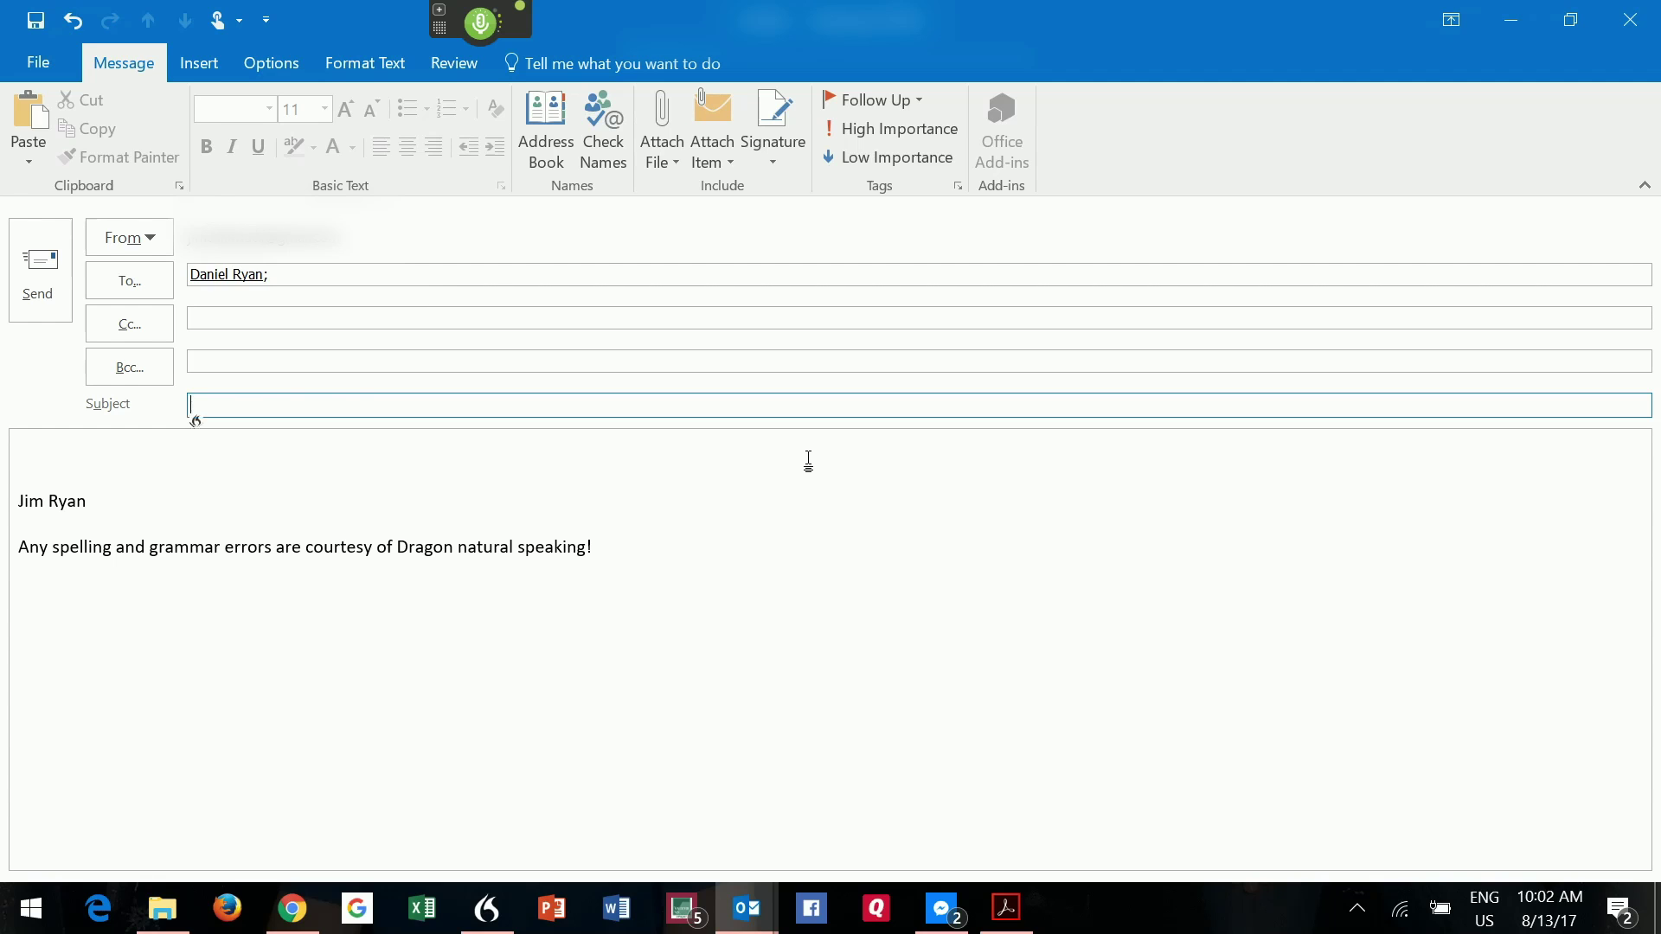
pyautogui.write('This is how I send an email!')
pyautogui.press('Tab')
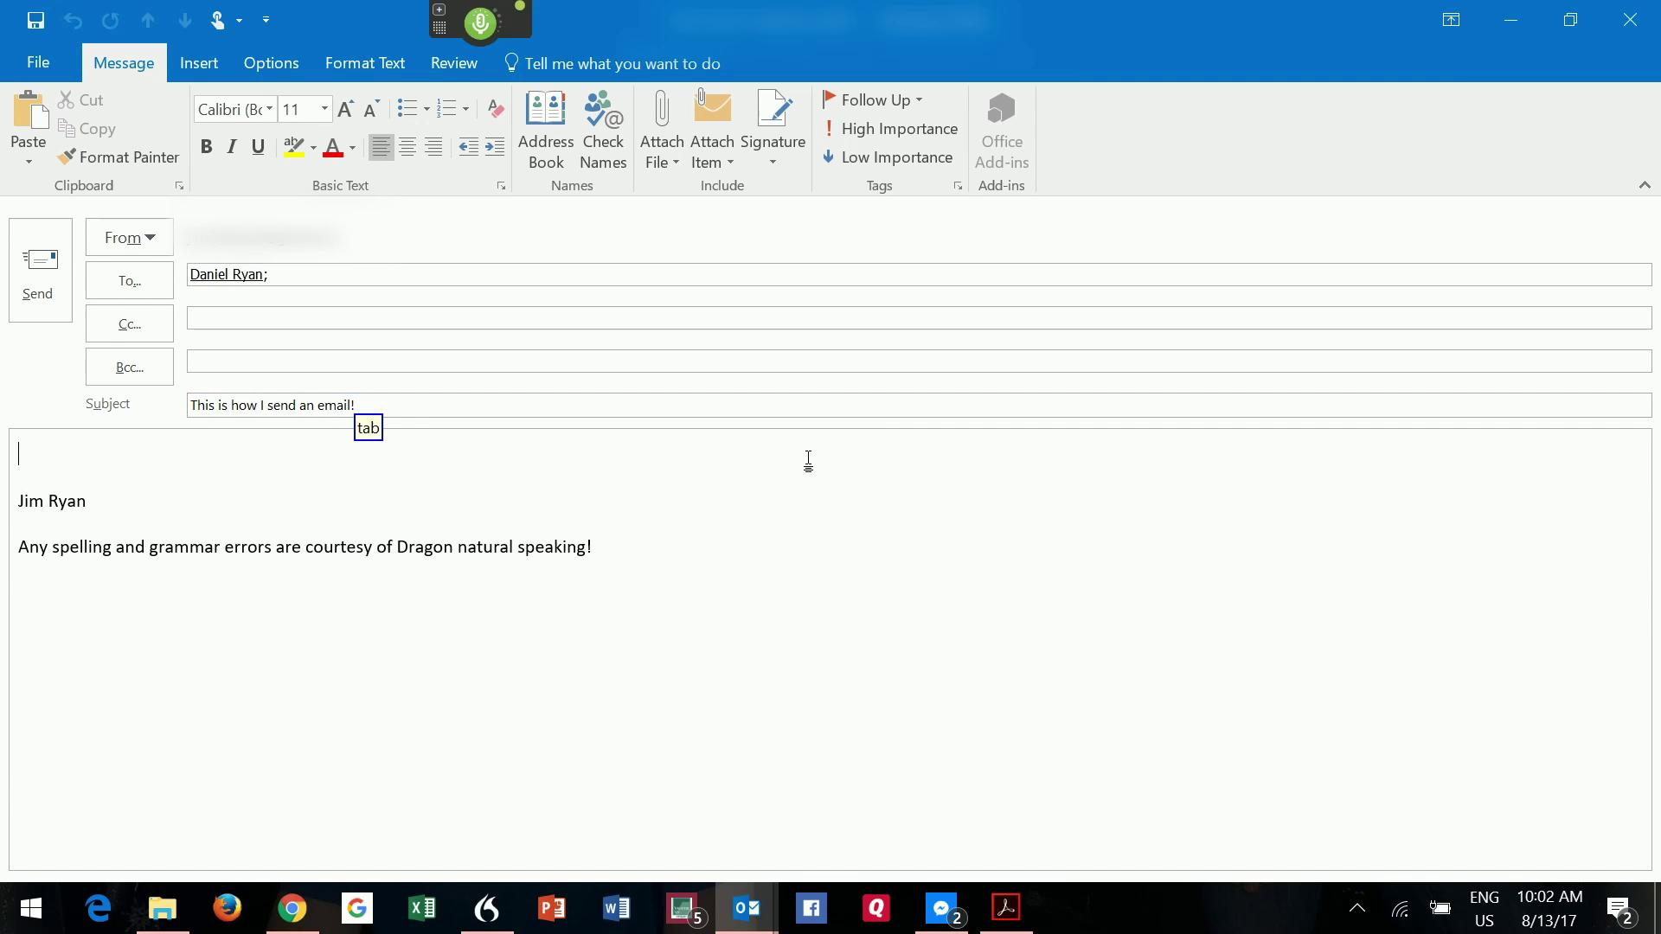
# Dictate the body paragraph on speaking in 3-4 word pieces and wanting 16 GB RAM, ending 'cost etc.'.
pyautogui.write('When I send an email')
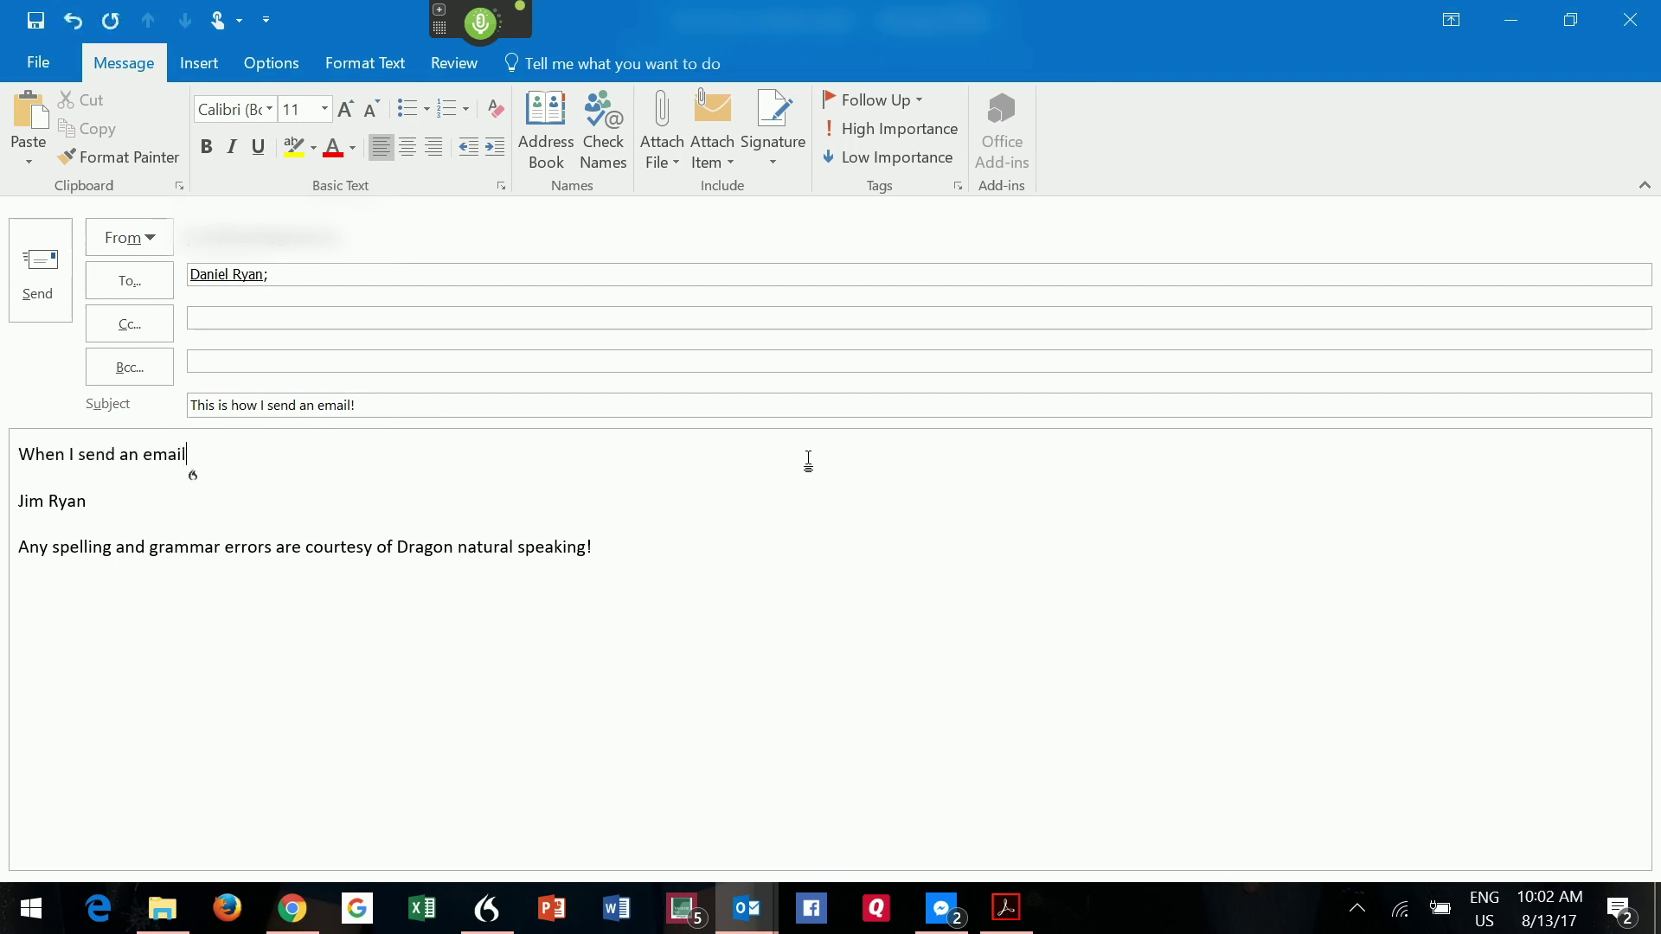
pyautogui.write(' I have to speak in 3 or 4')
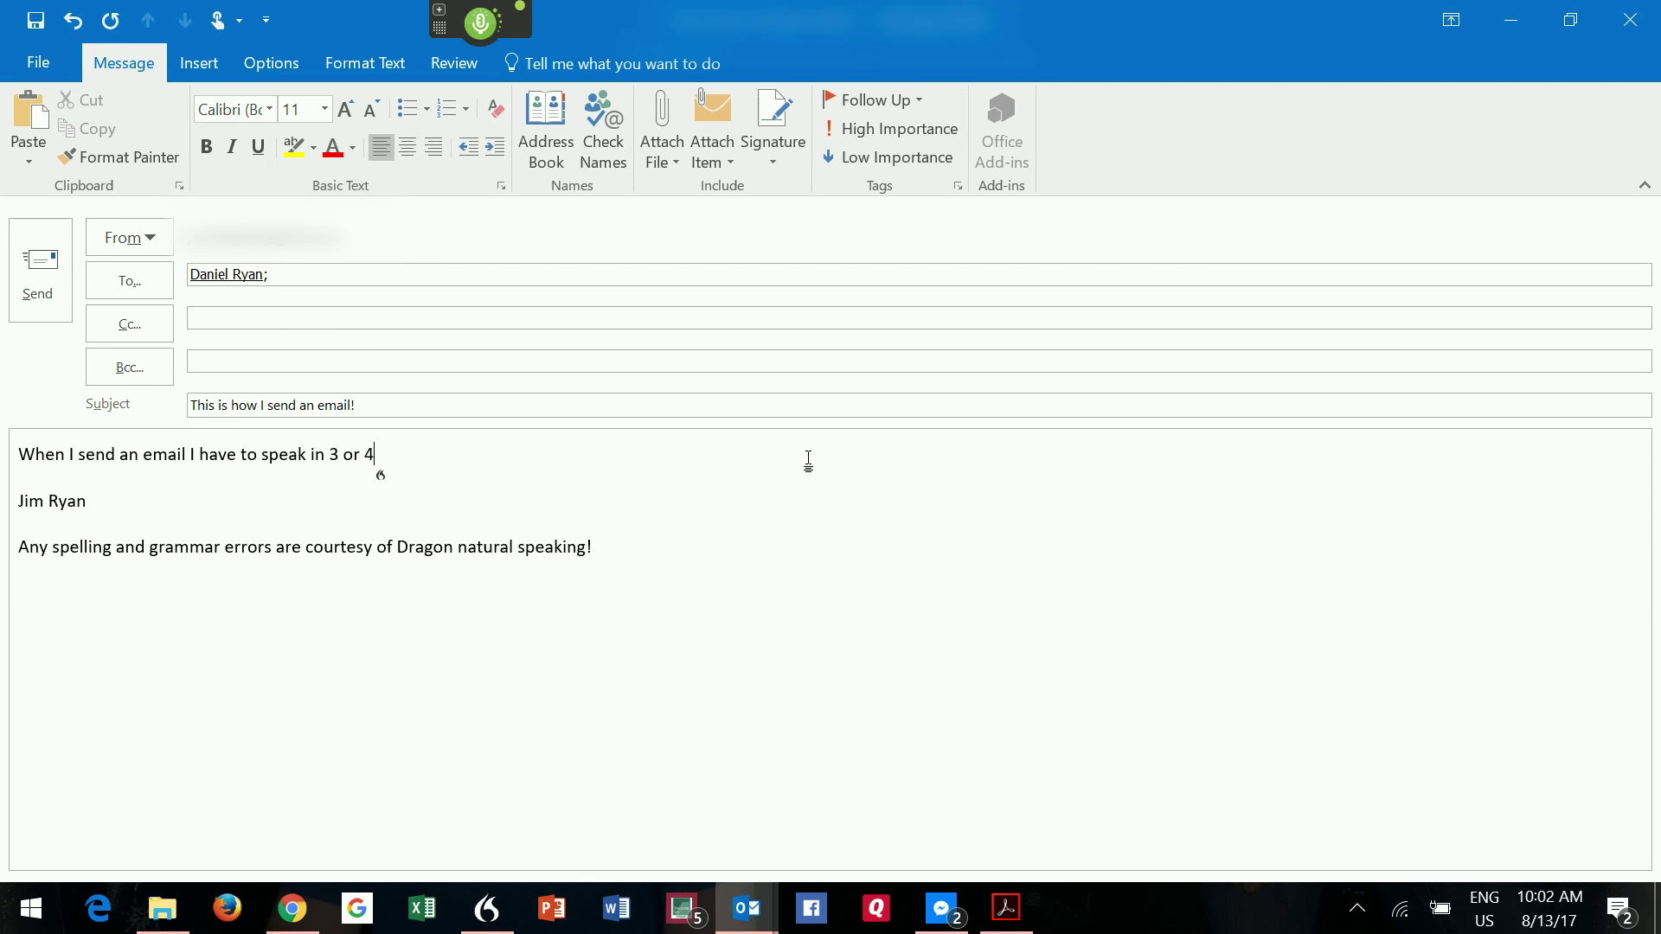
pyautogui.write(' word pieces. That way')
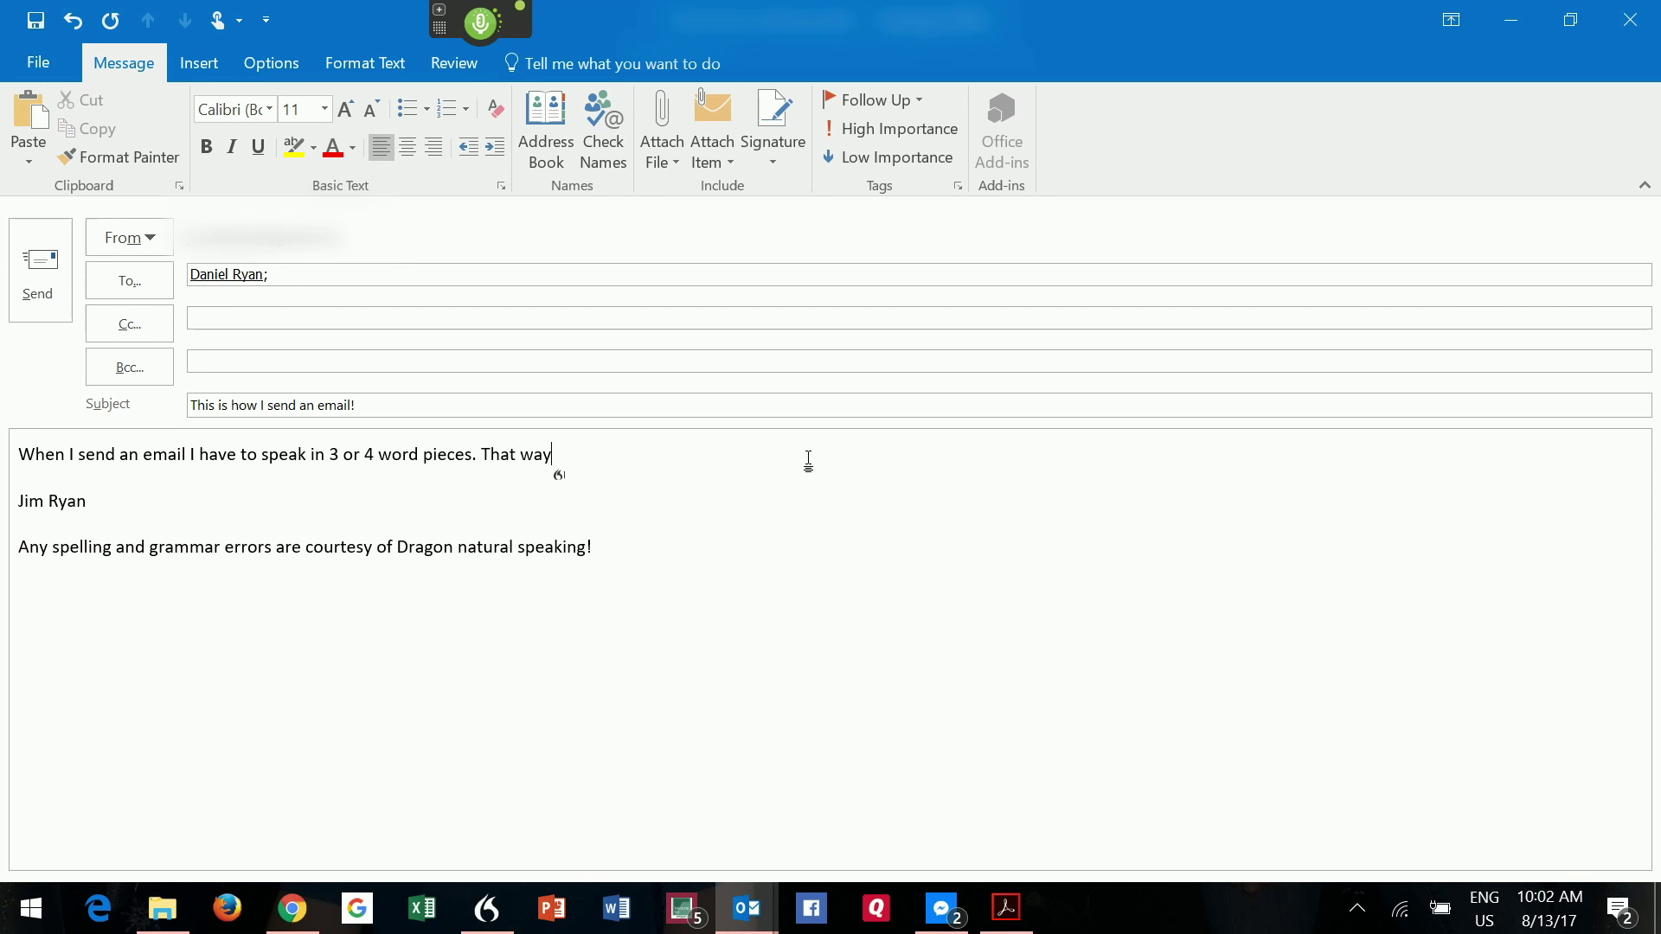
pyautogui.write(' Dragon does not fall')
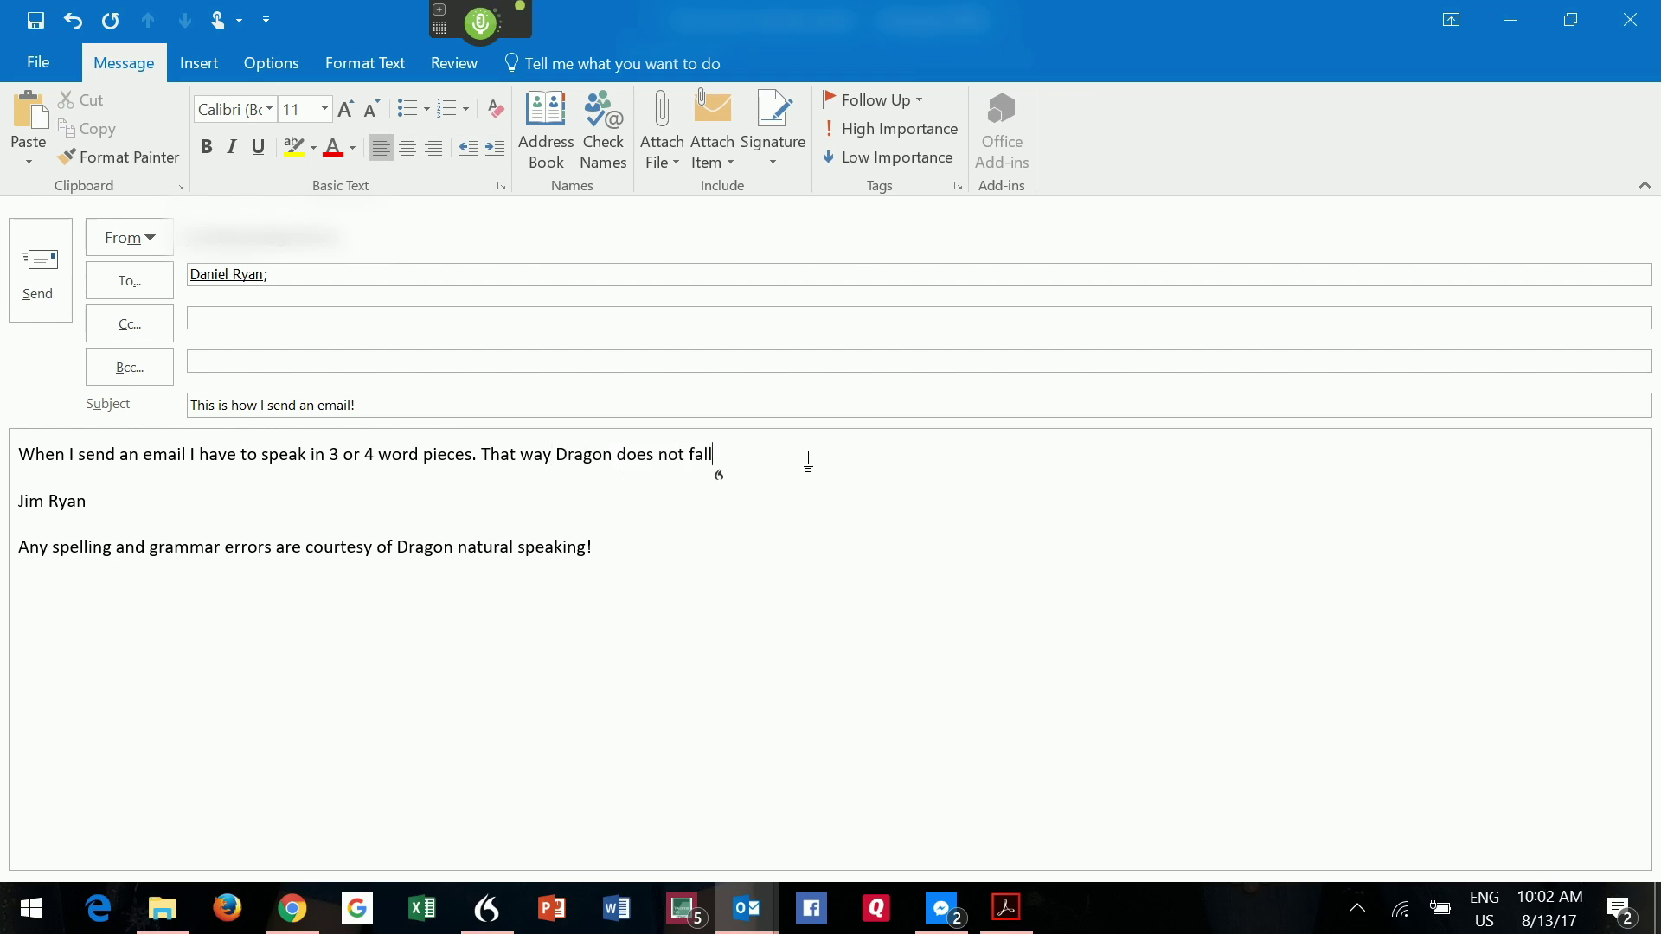
pyautogui.write(' too far behind. The program is a memory hog')
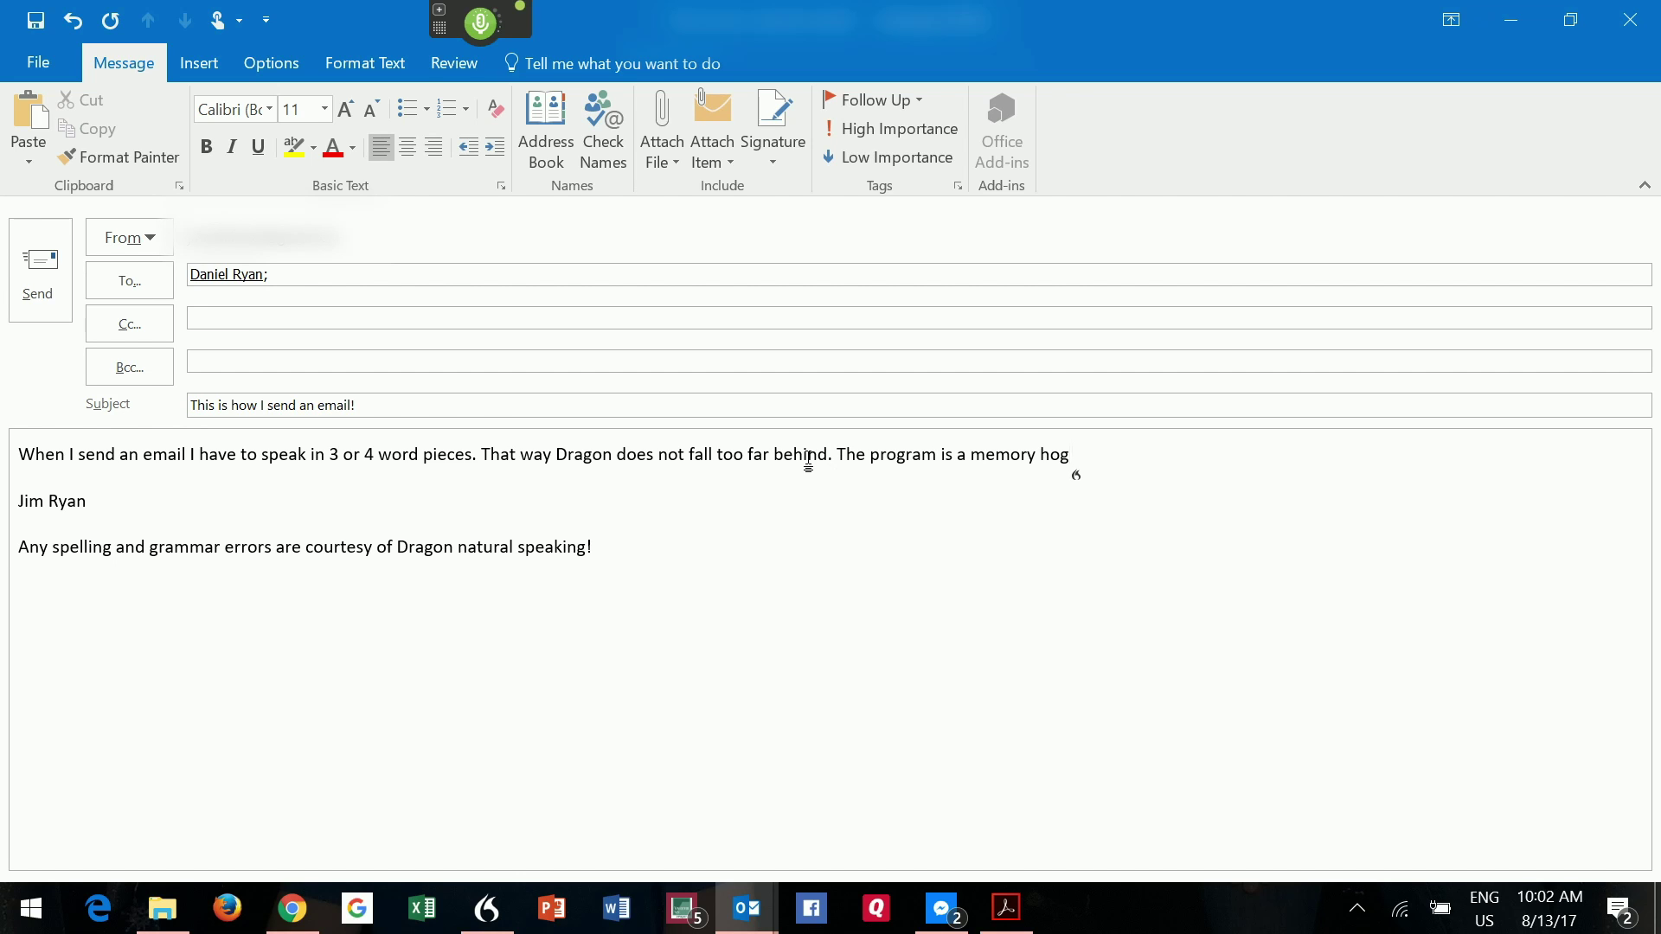
pyautogui.write(' in my computer is 2 to 3 years old and has trouble')
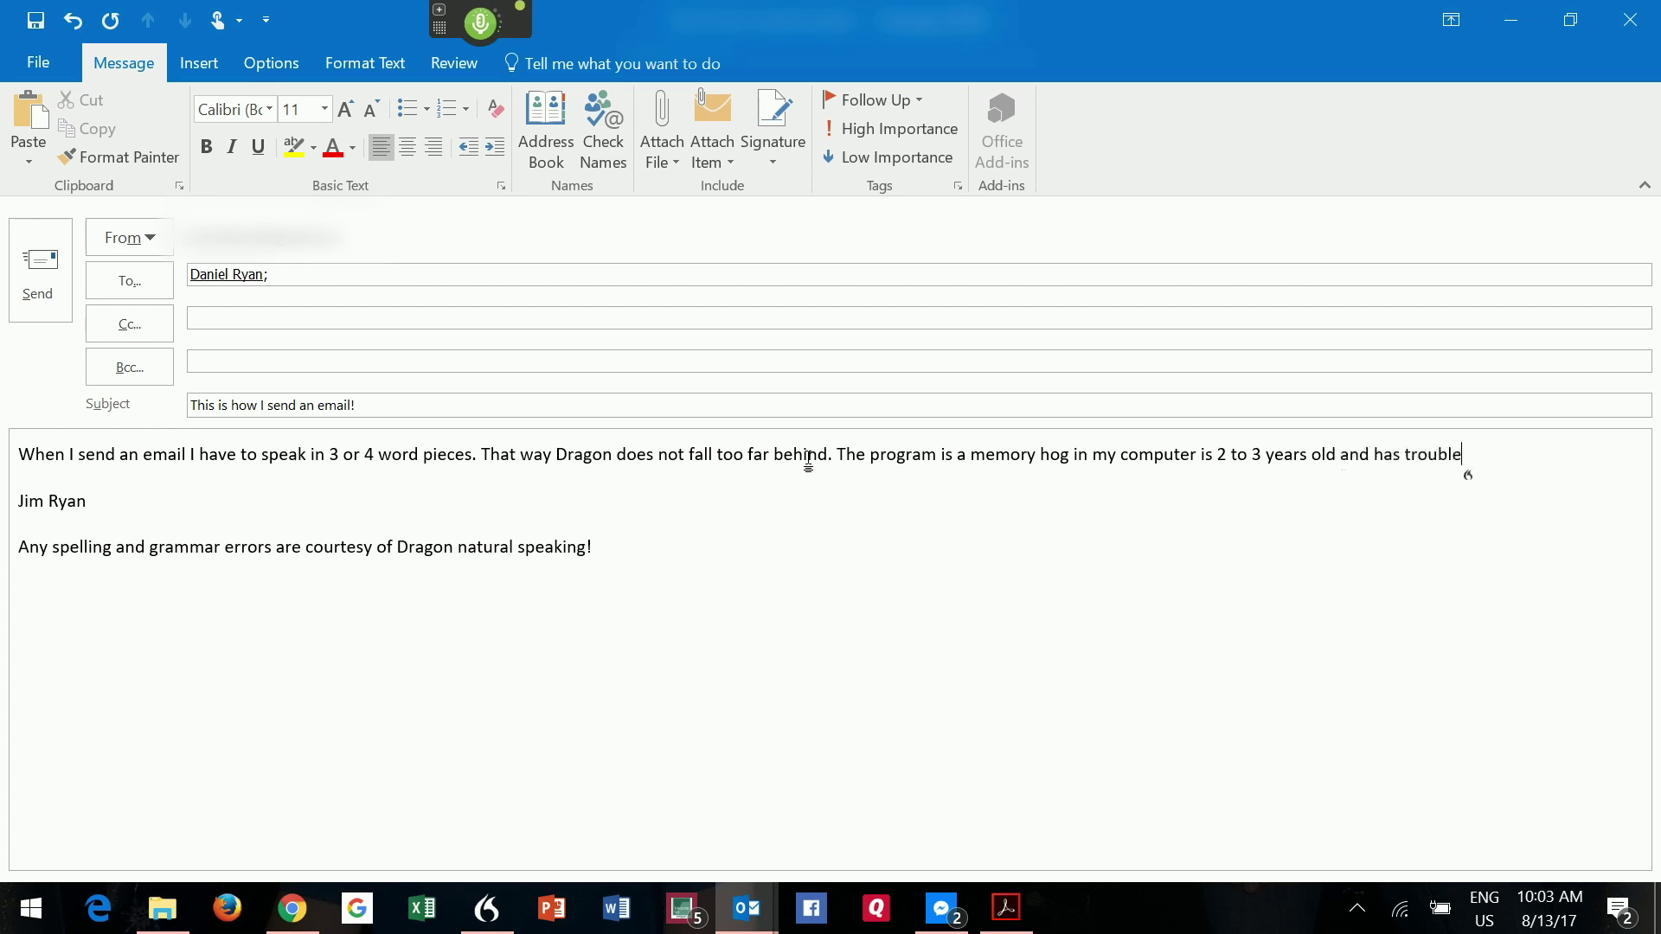
pyautogui.write(' keeping up. I have 8 GB of RAM')
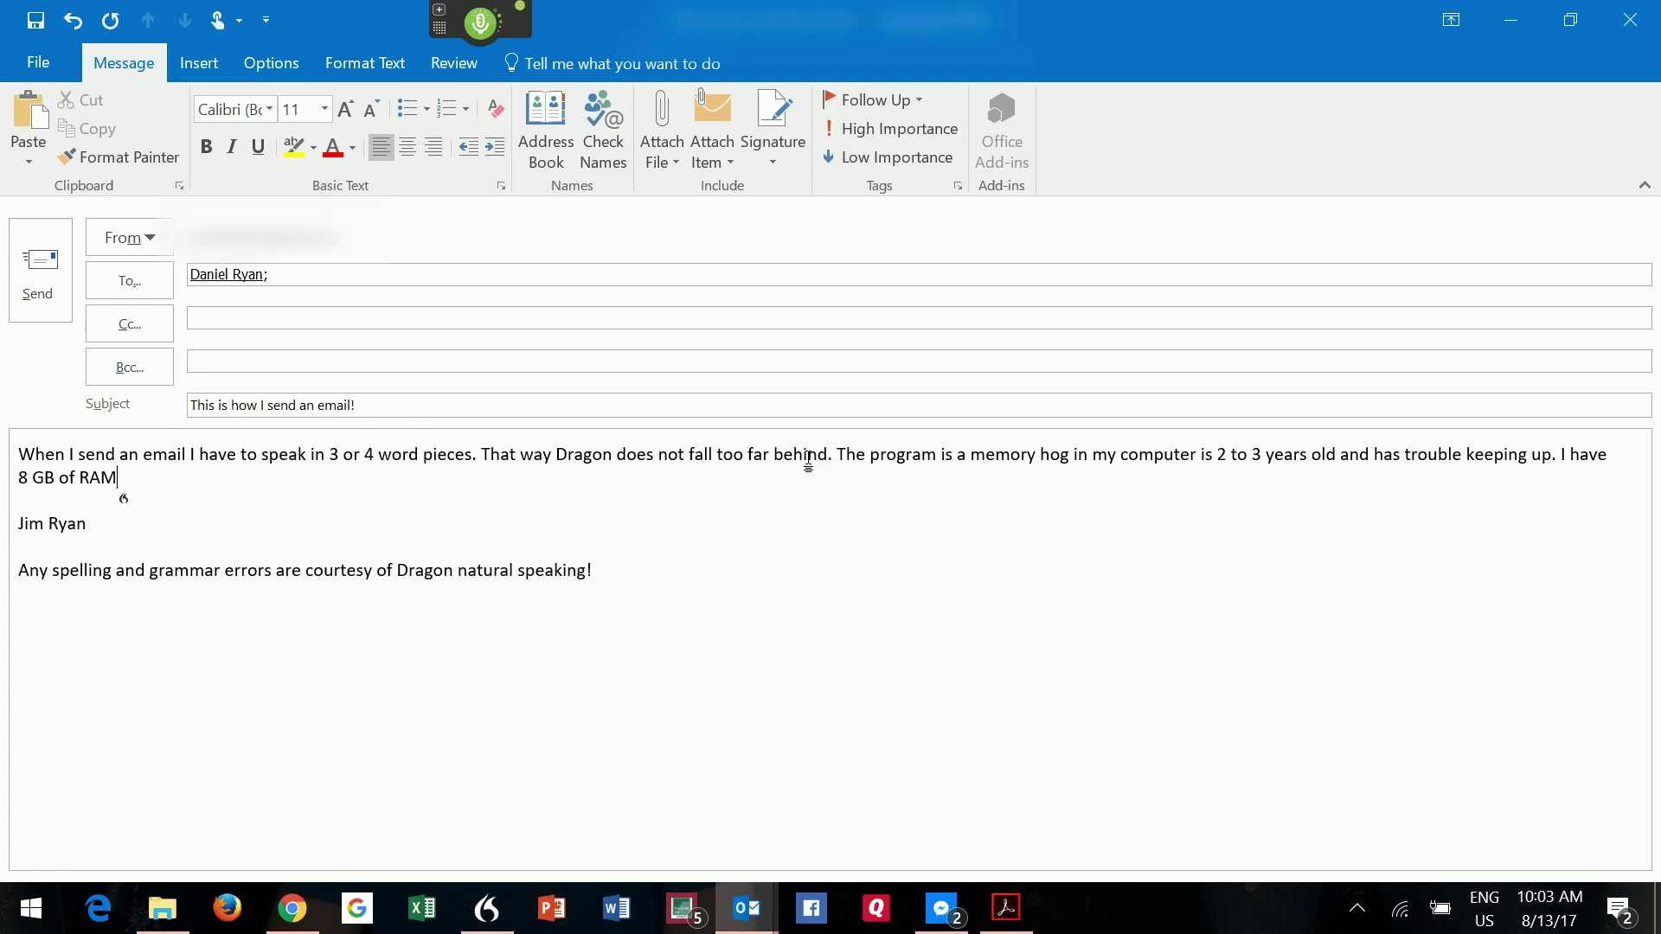
pyautogui.write(' but really need 16 to make')
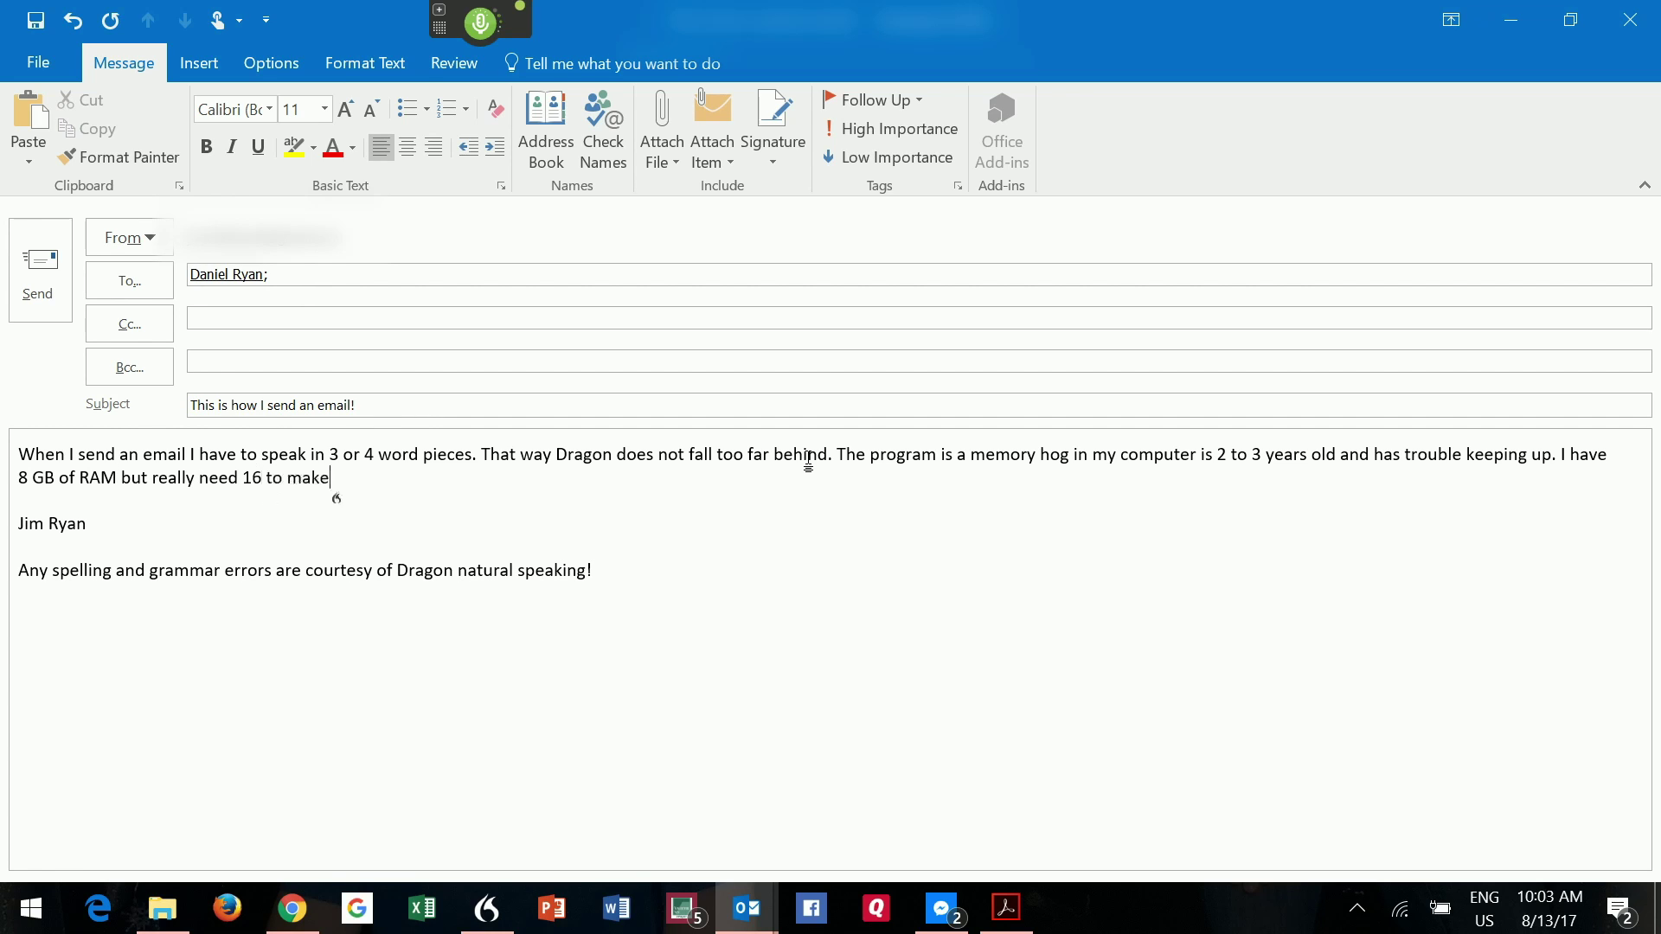
pyautogui.write(' Dragon work properly')
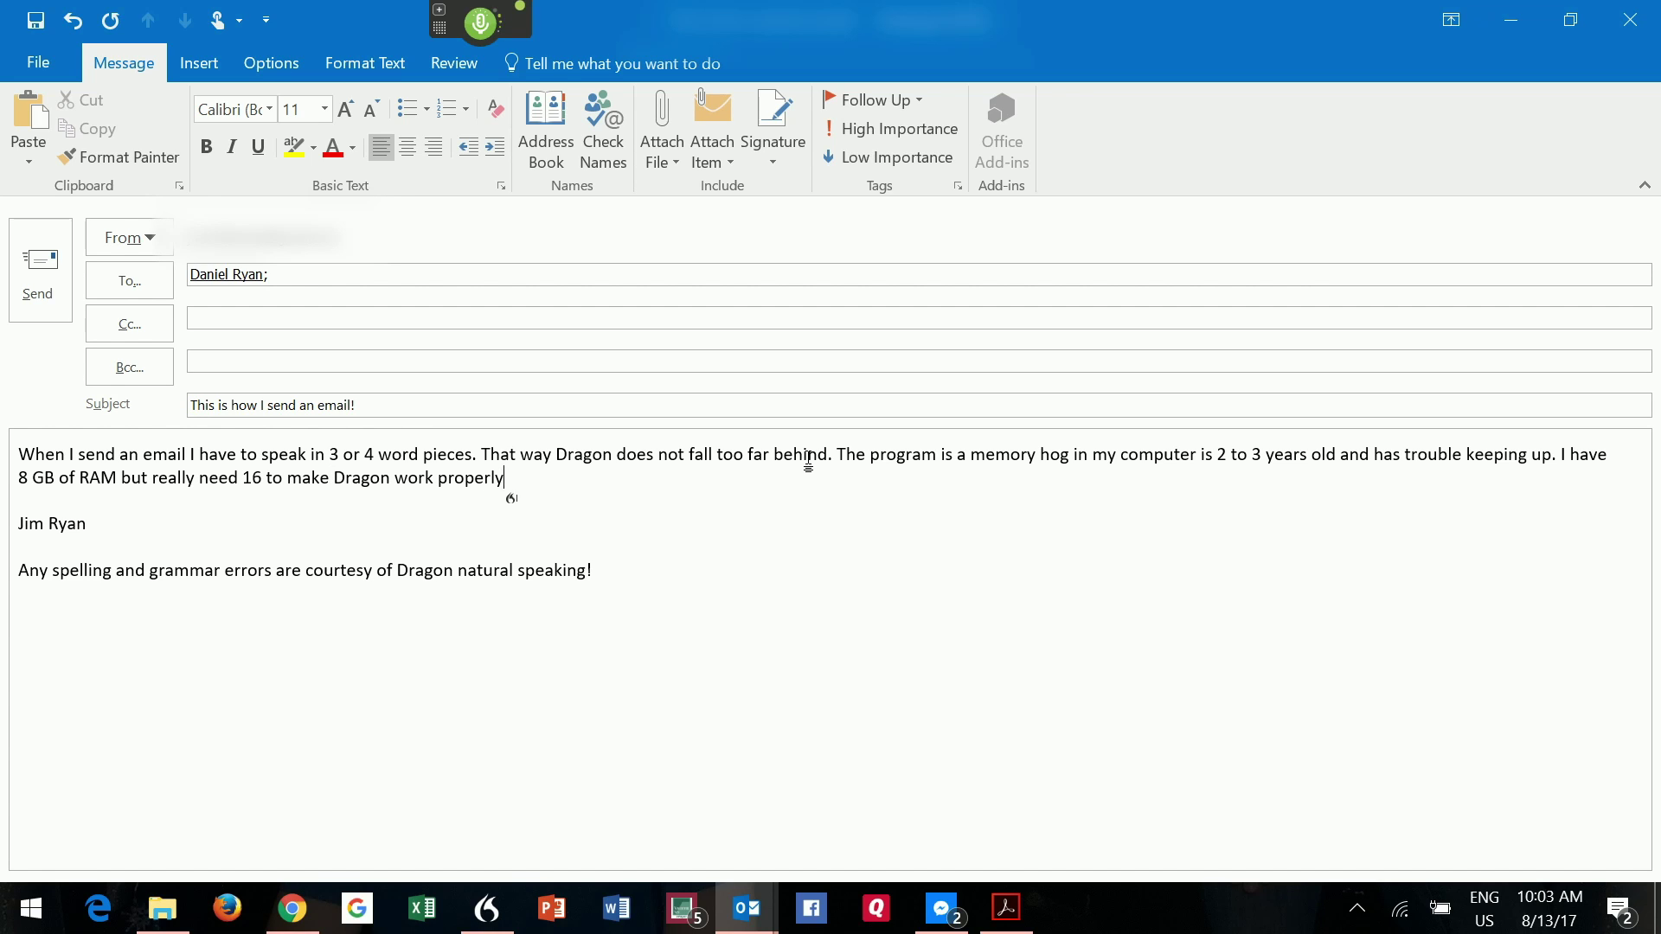
pyautogui.write('. With more memory I can talk faster')
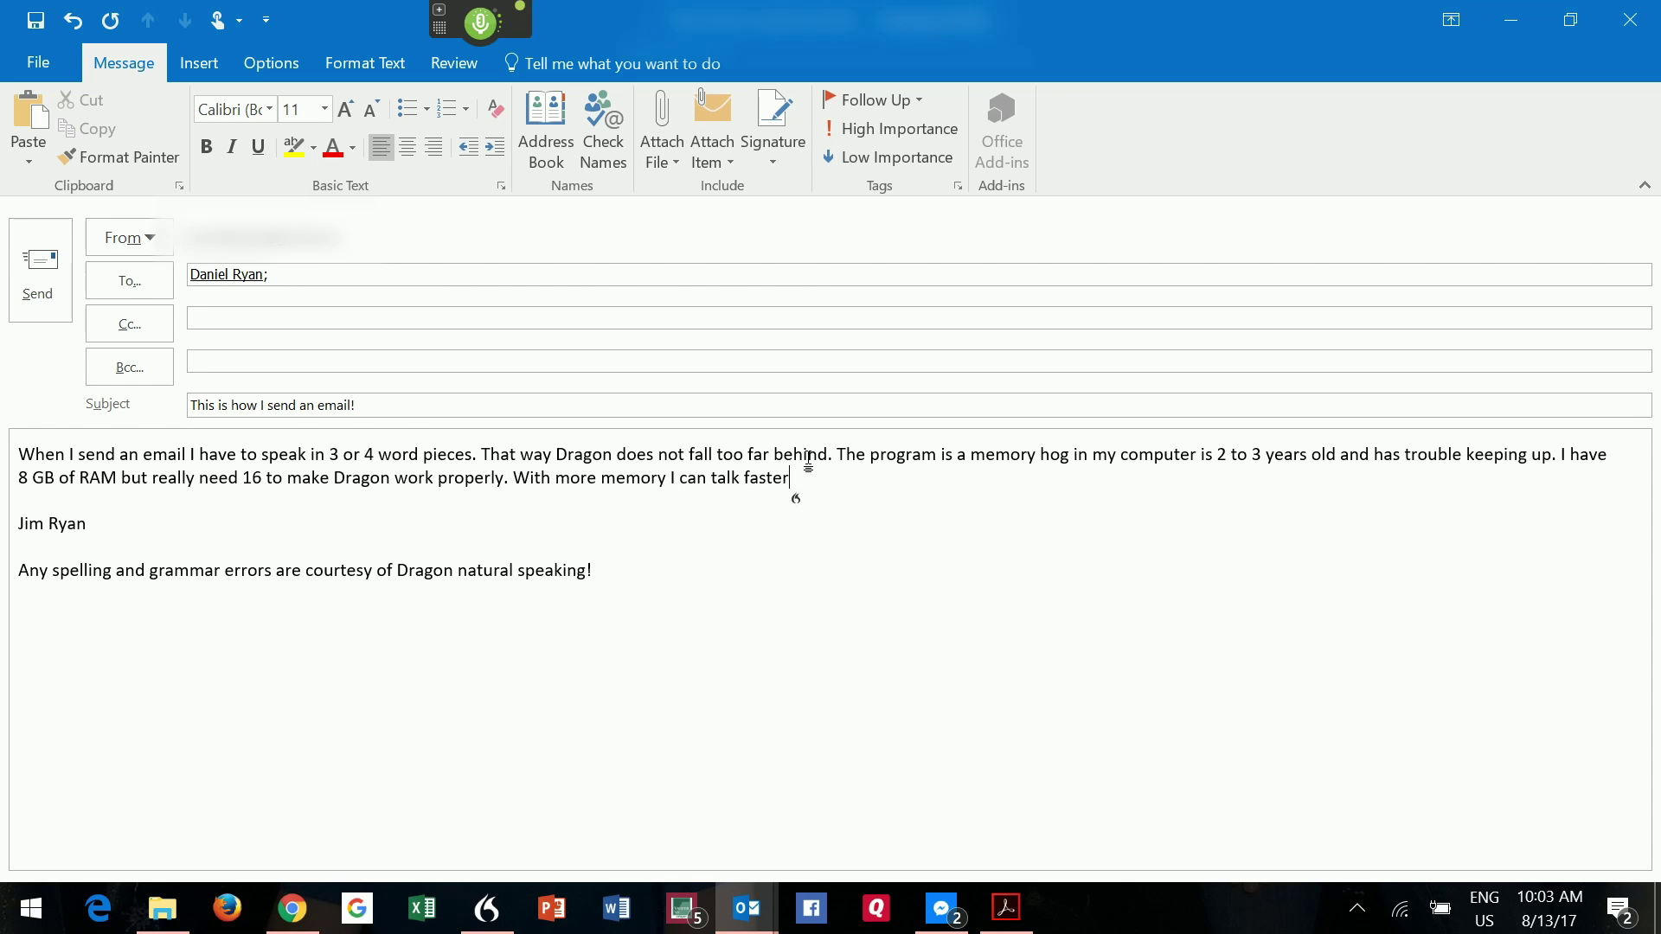
pyautogui.write(" and do more. But it's all depends on cost etc.")
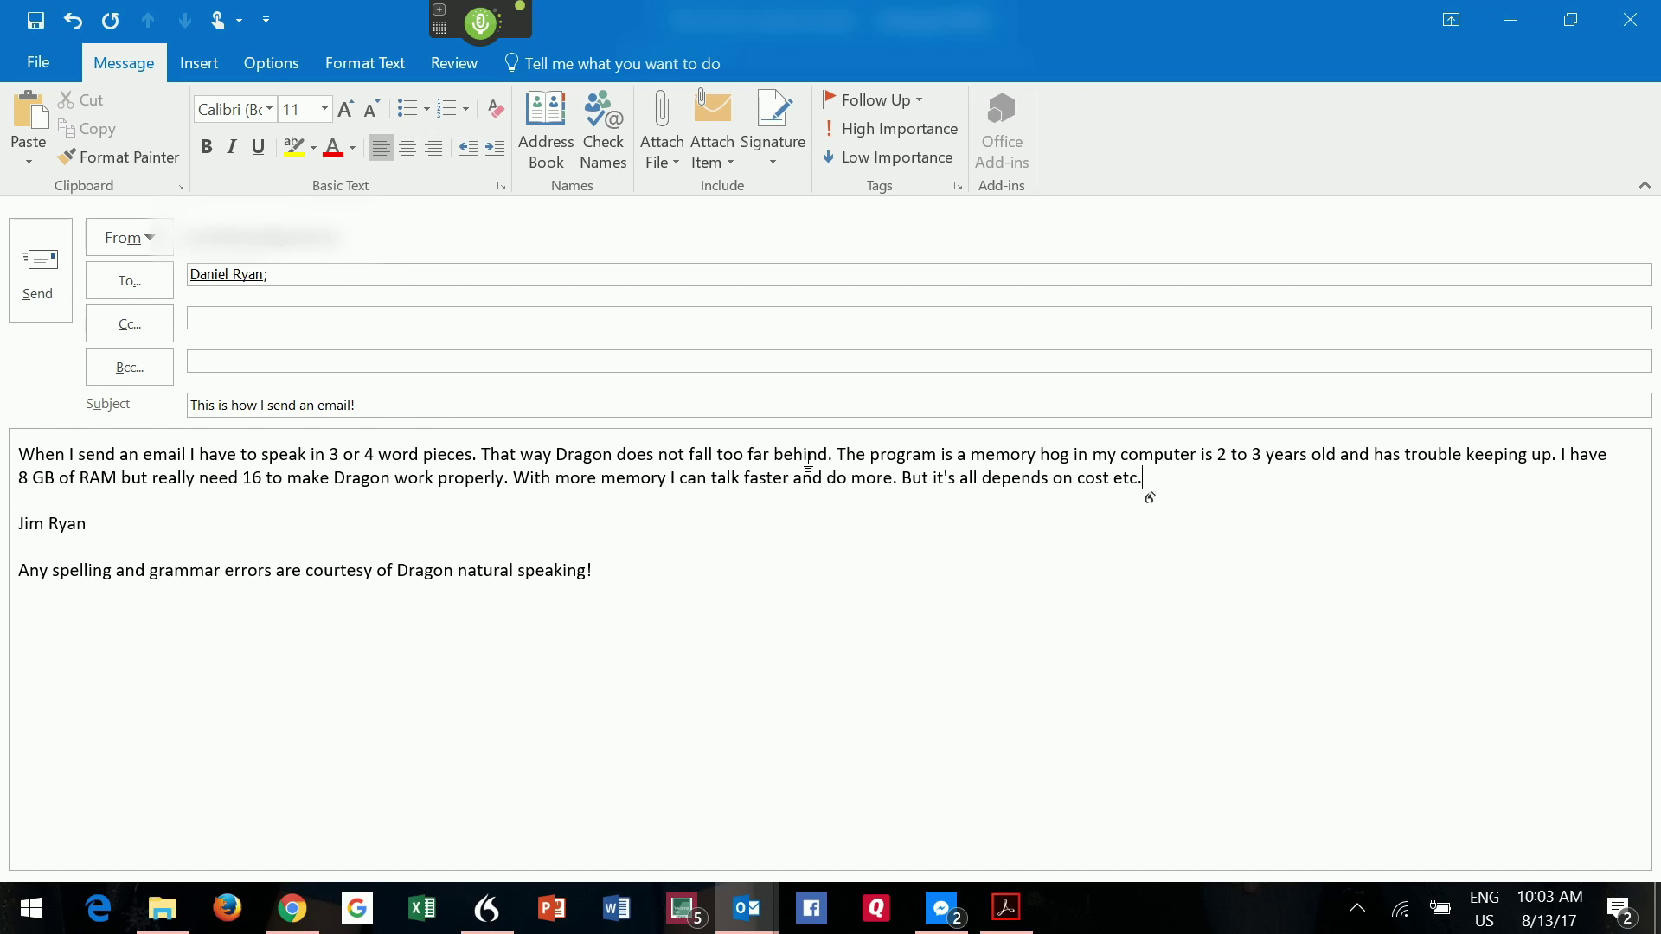
pyautogui.press('Return')
pyautogui.press('Return')
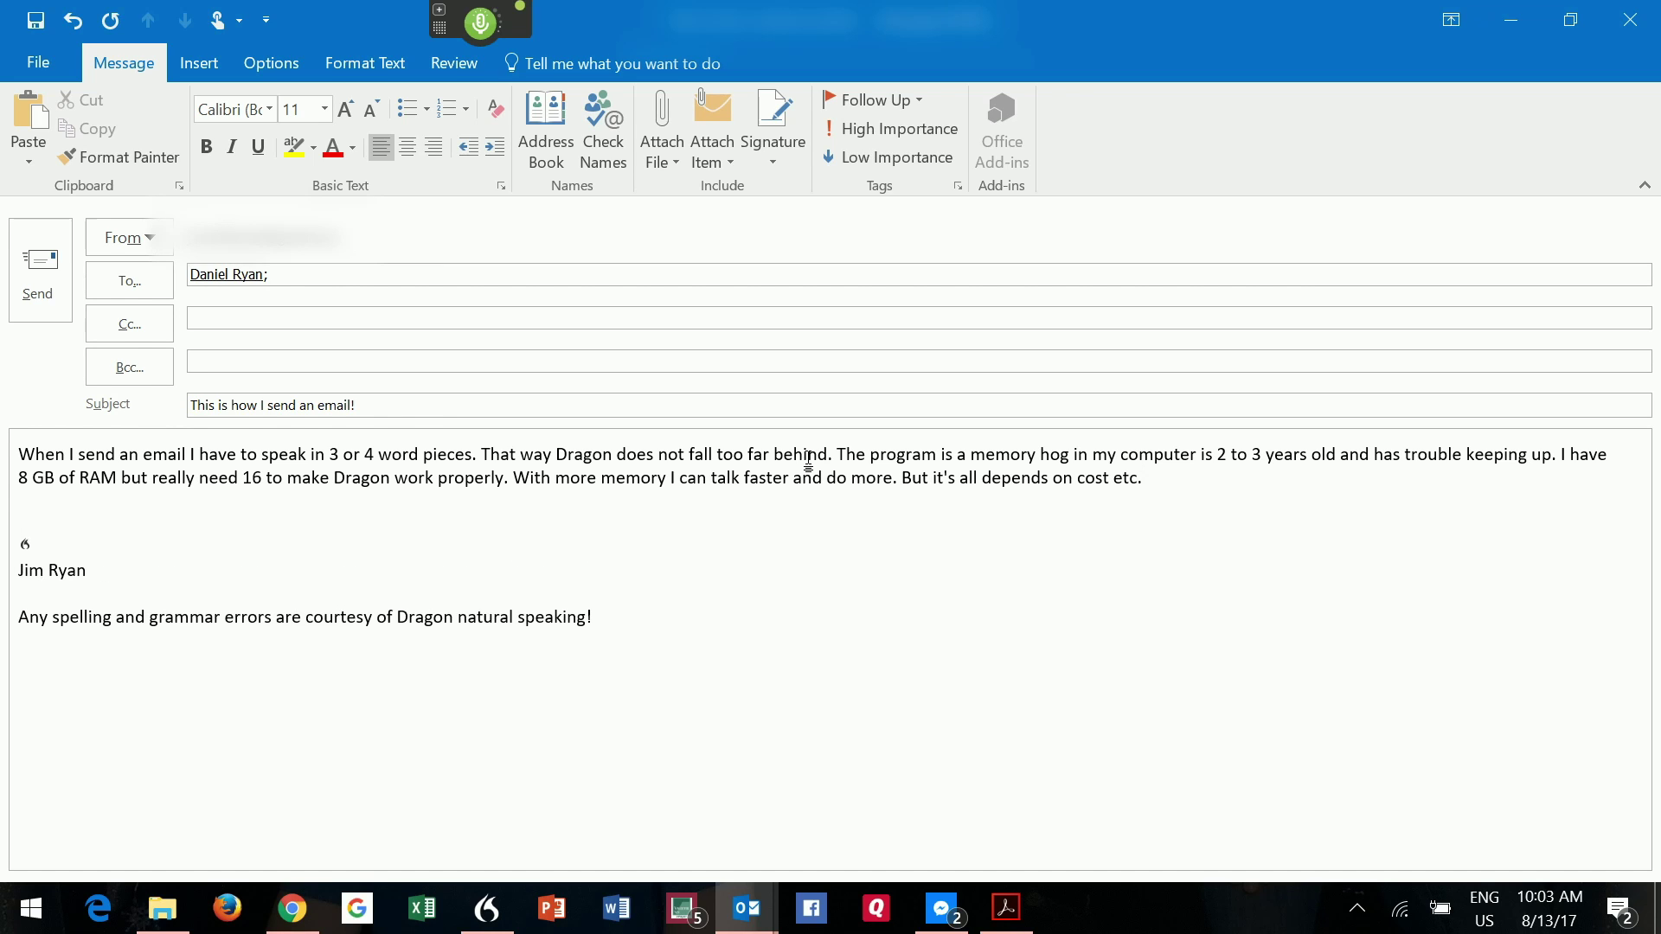
# Dictate the paragraph on adding punctuation, ending with 'Sometimes it's pretty funny. Now I will add a photo.'.
pyautogui.write('When I talk it is like talking')
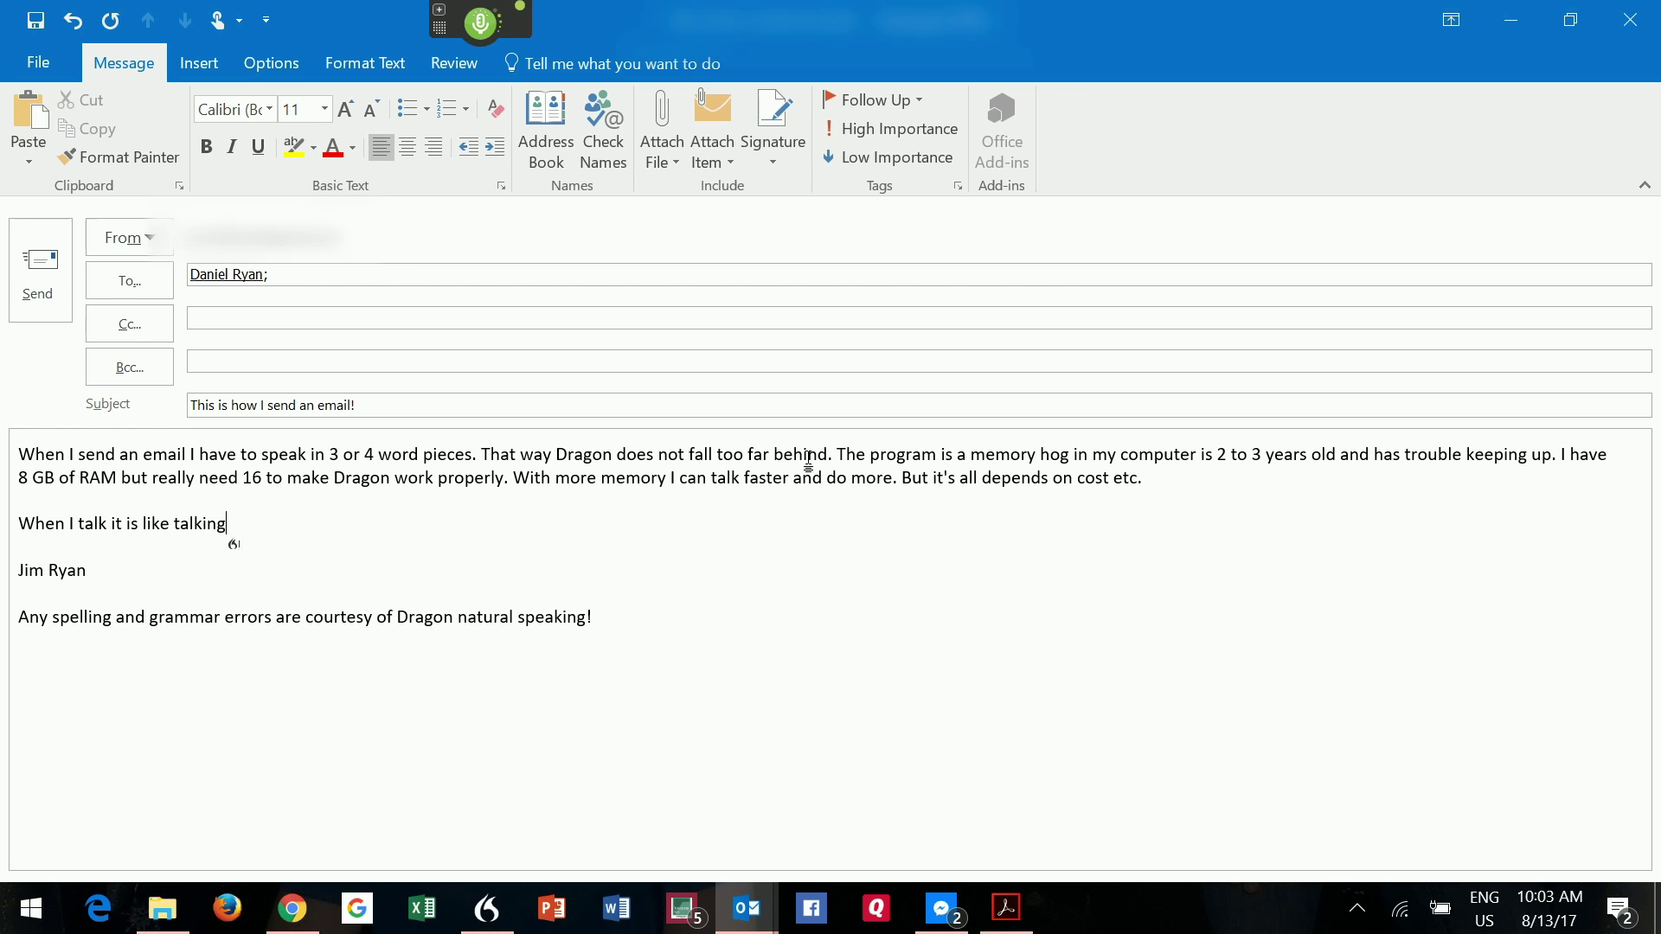
pyautogui.write(' as a typewriter. You have to add')
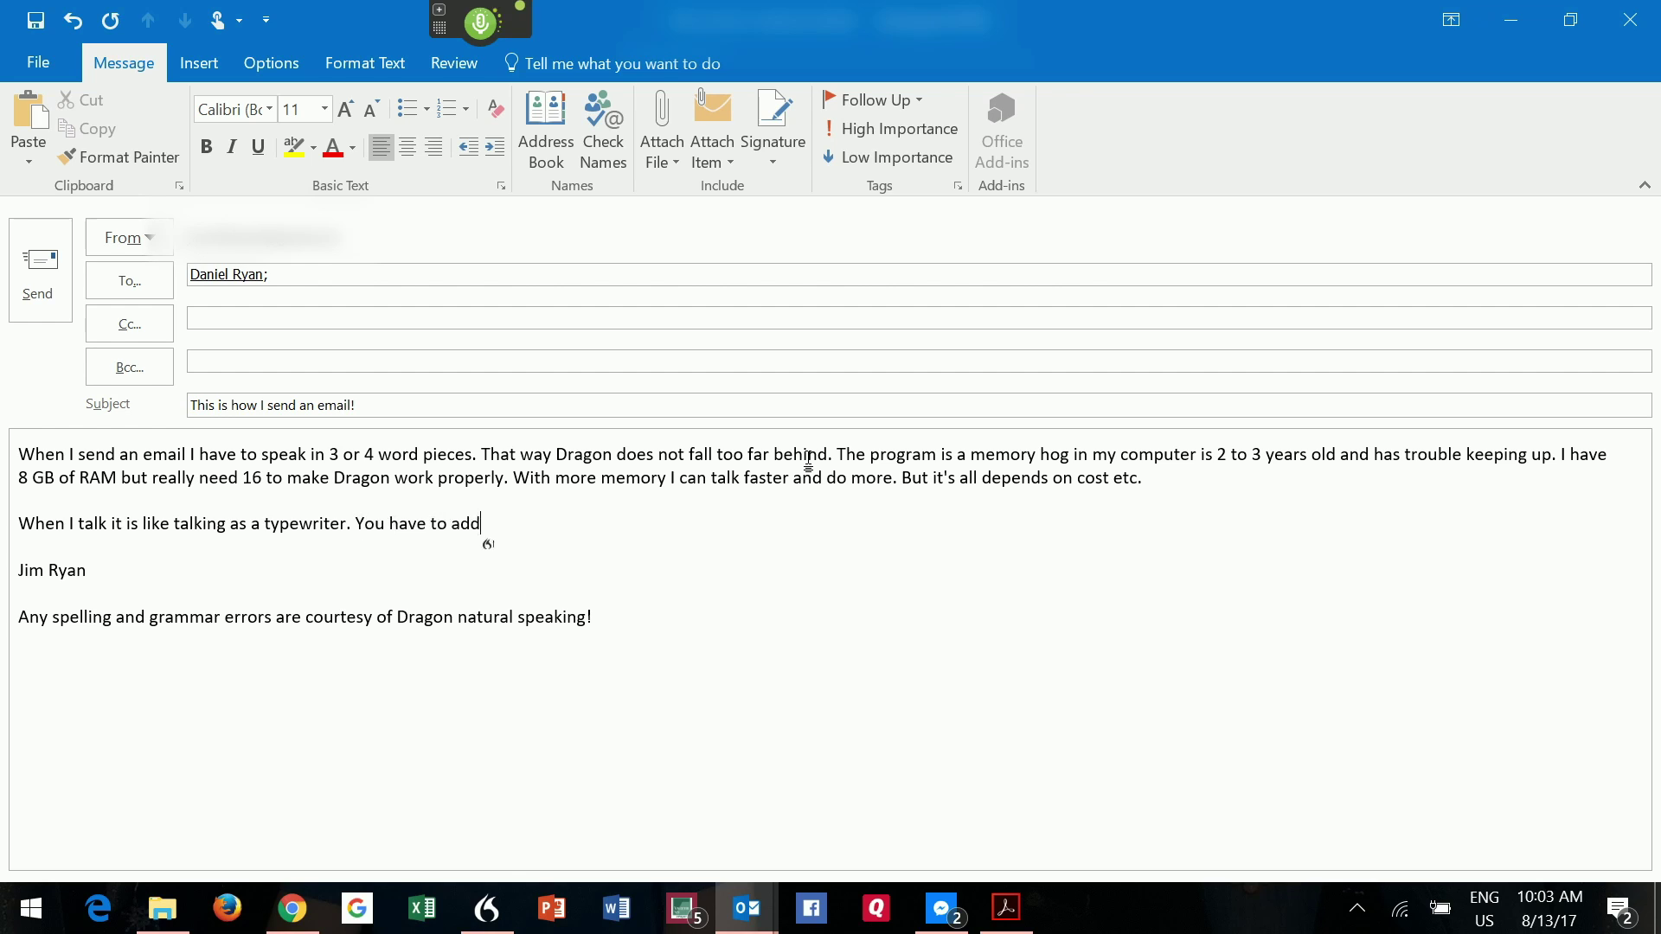
pyautogui.write(' all the punctuation in yourself')
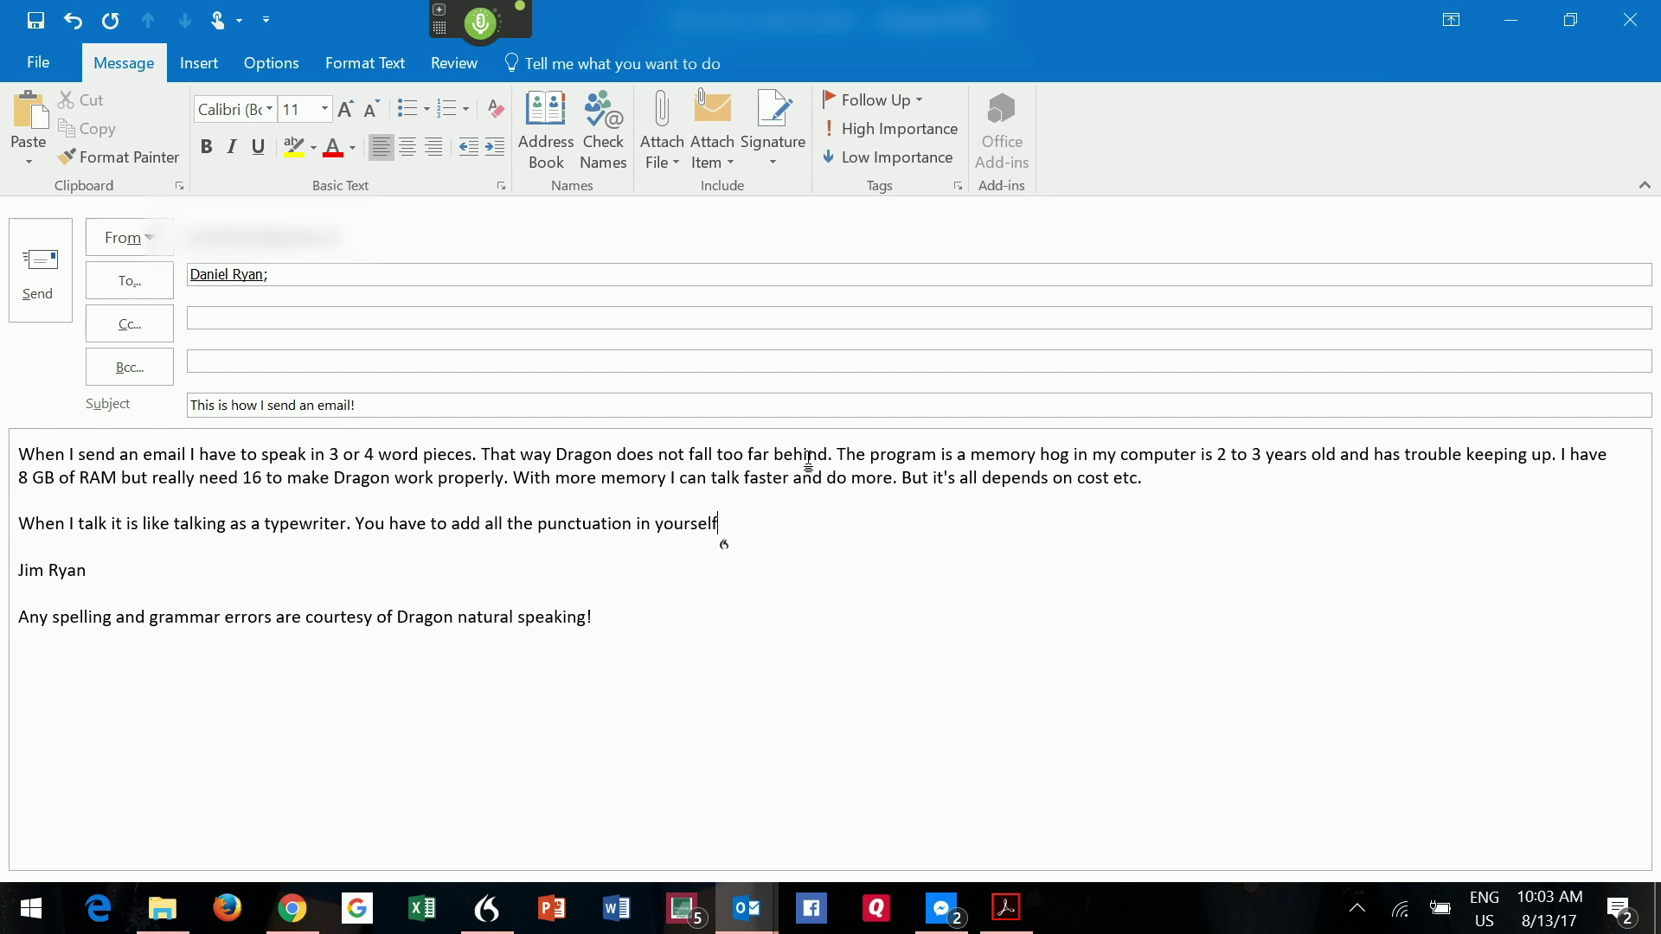
pyautogui.write('. So think about when you would type')
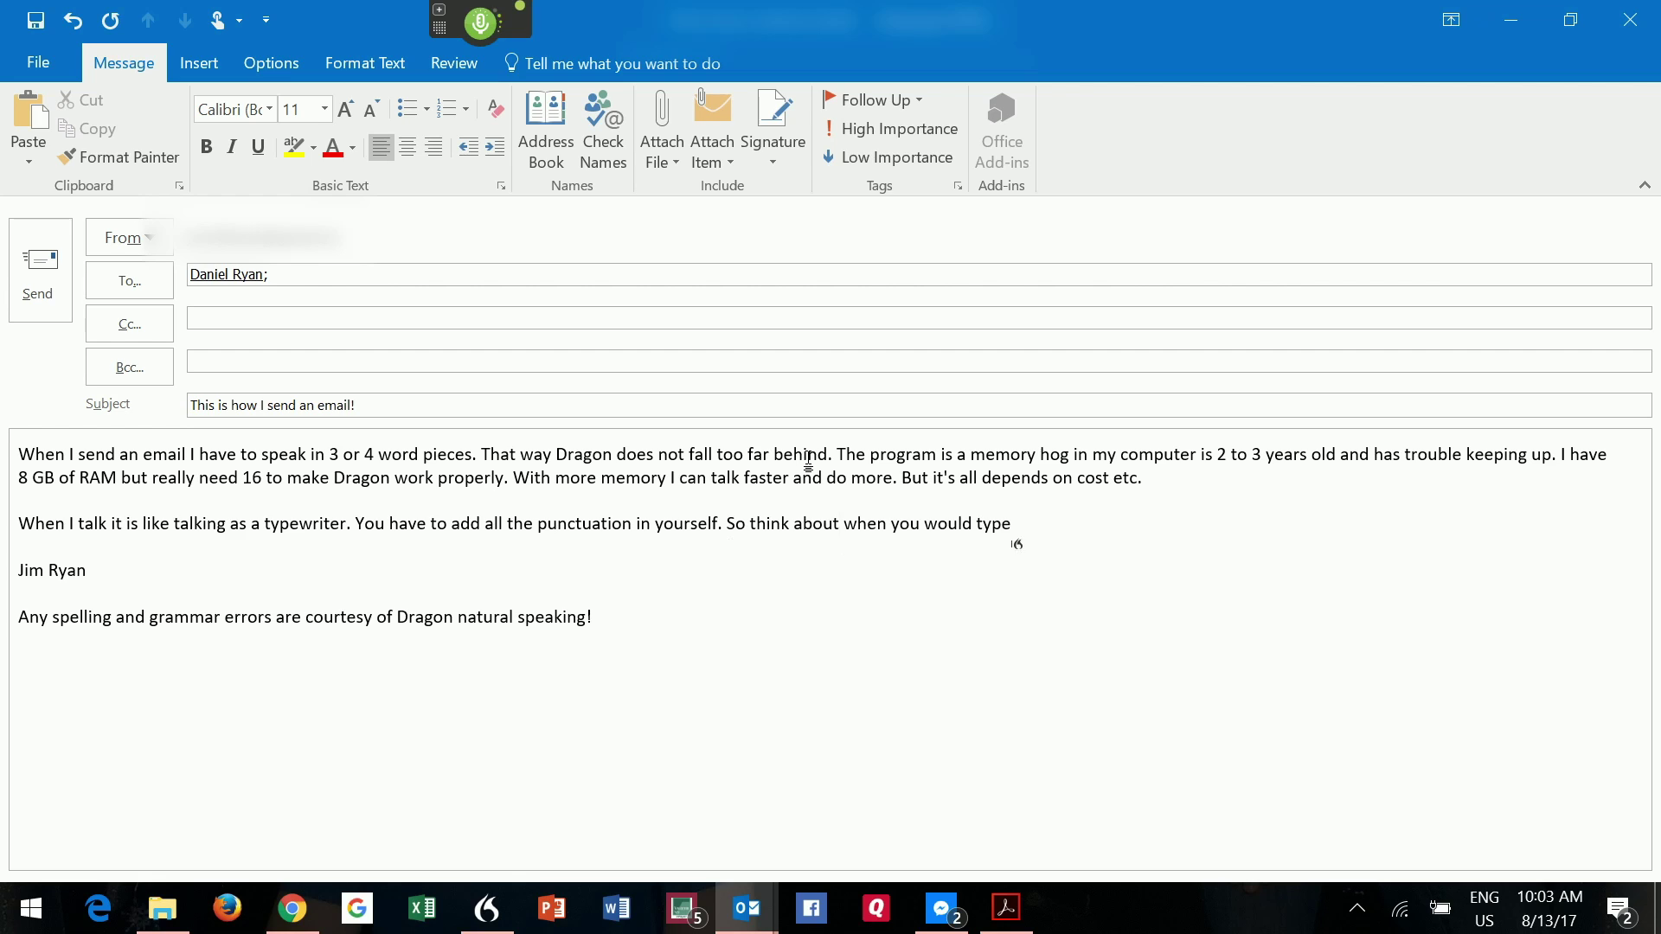
pyautogui.write(' you would have to do the punctuation')
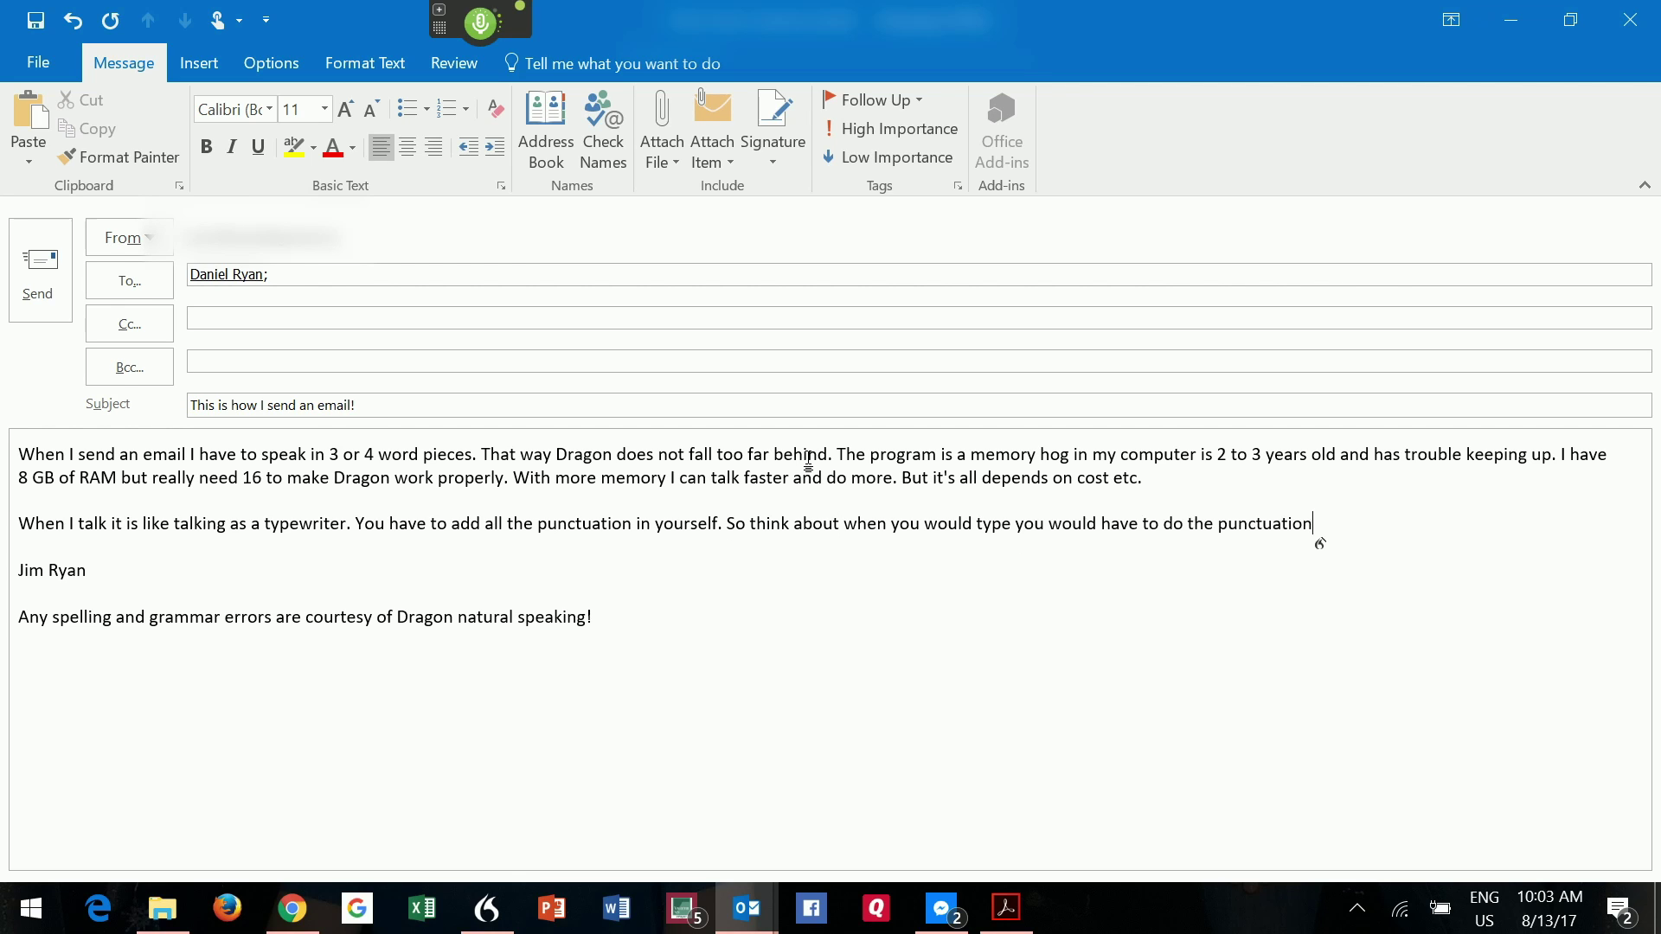
pyautogui.write(" yourself. It's funny sometimes when I leave a voicemail")
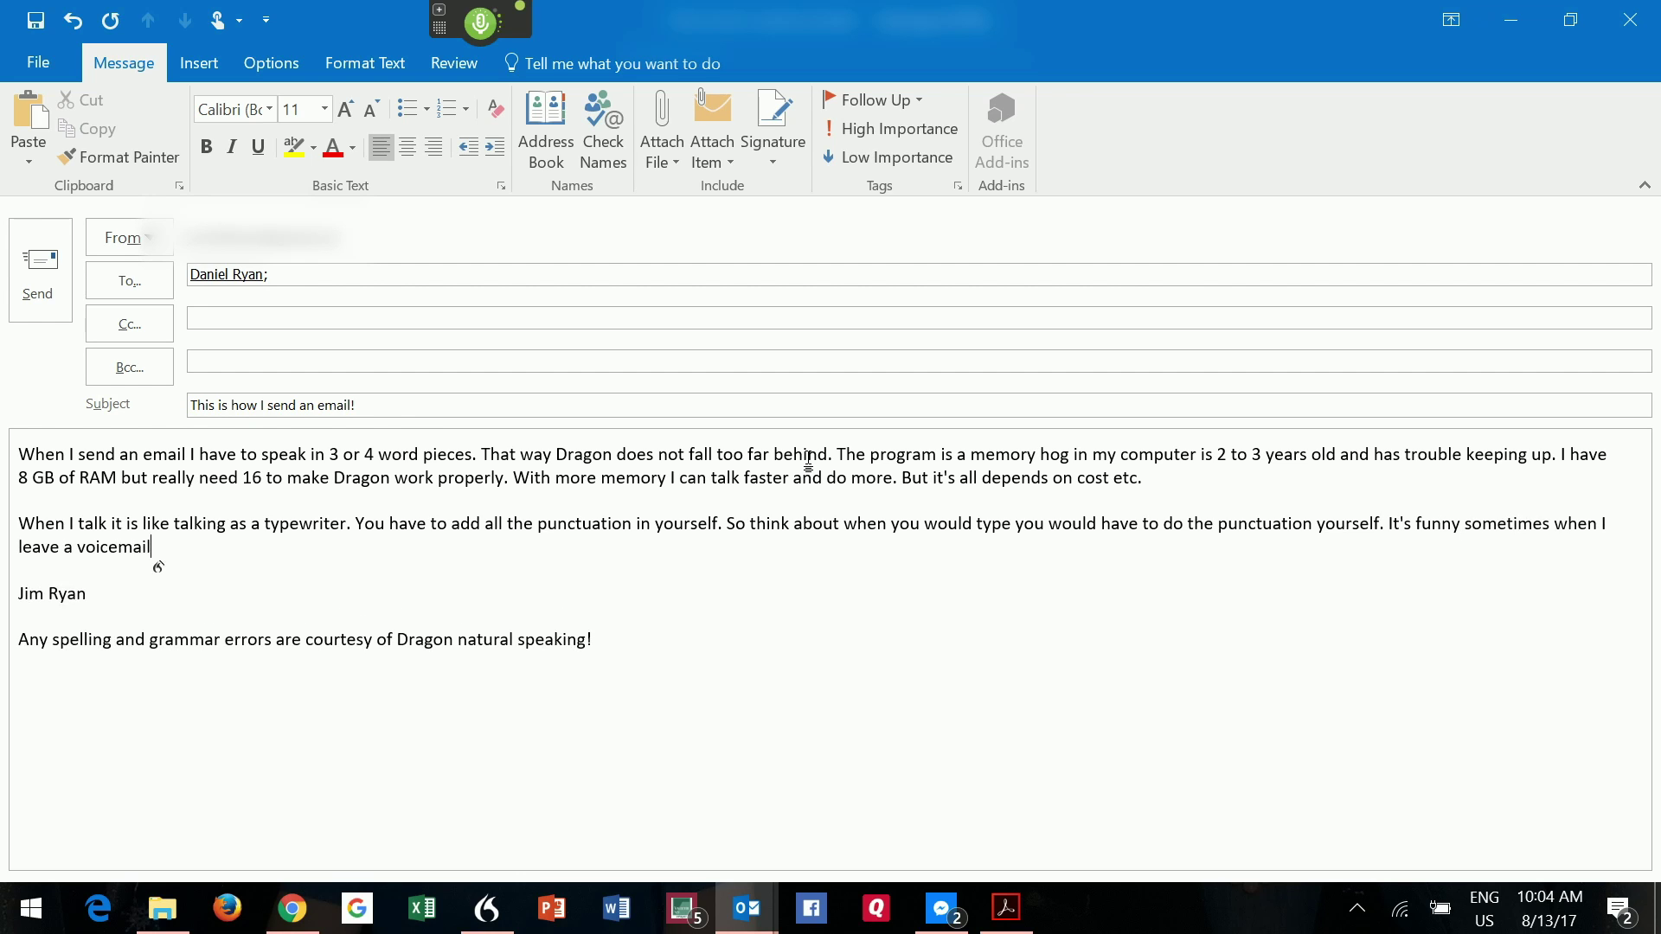
pyautogui.write(' I say,. And')
pyautogui.press('Return')
pyautogui.press('Return')
pyautogui.write('All the time')
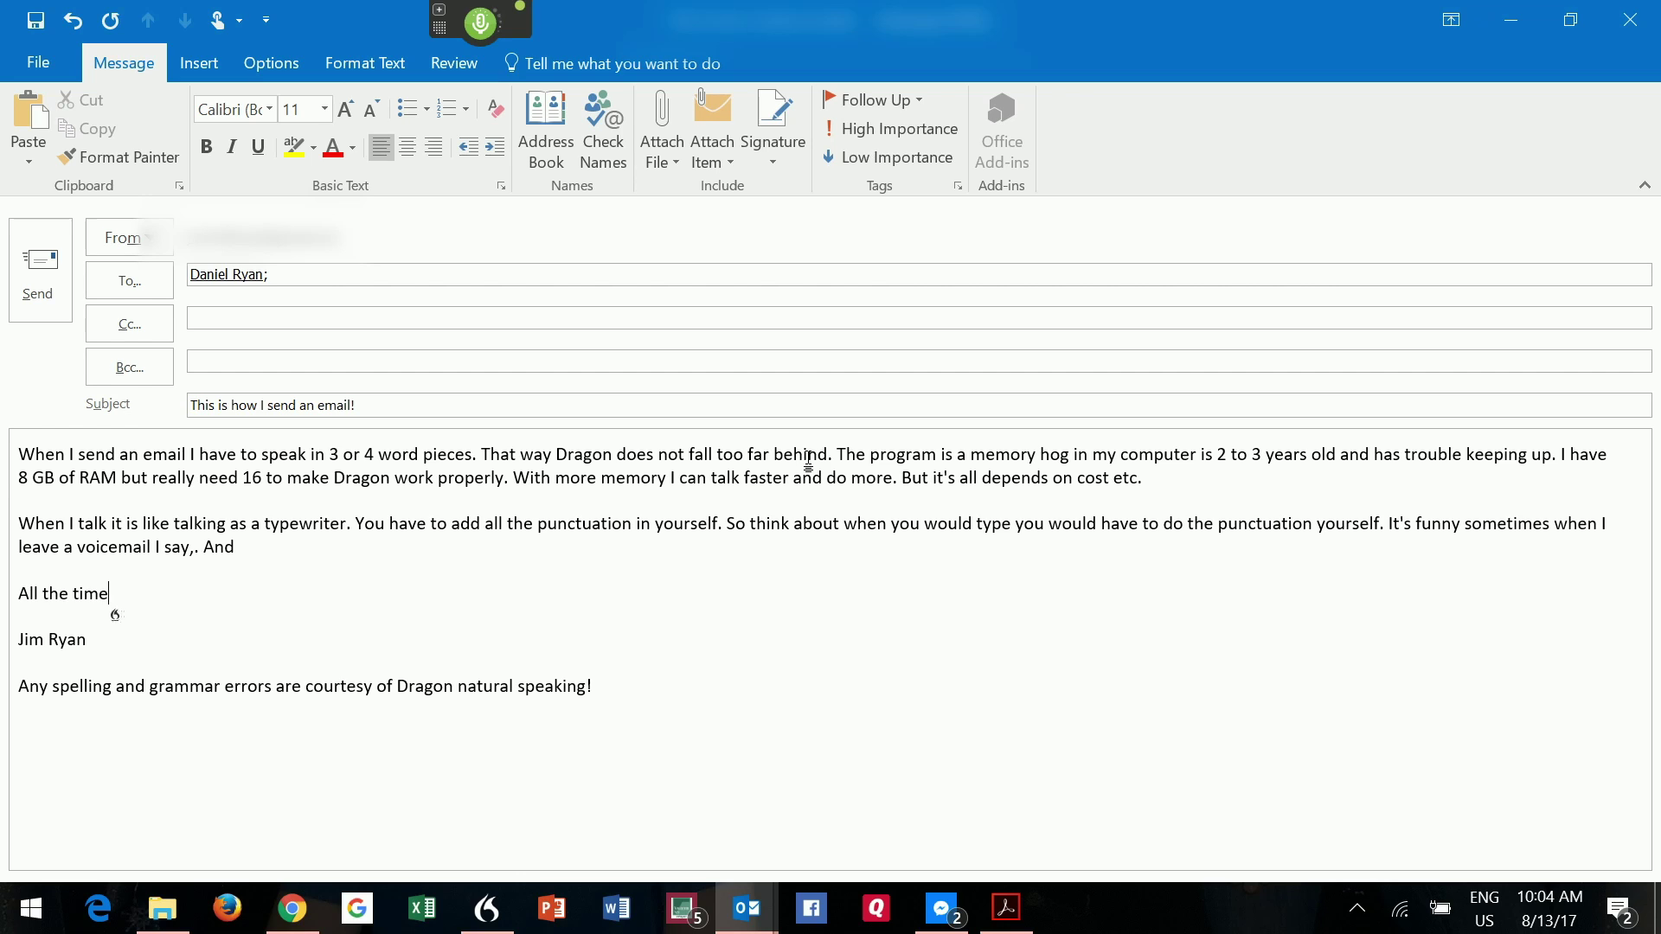
pyautogui.write('. See you when I say those words')
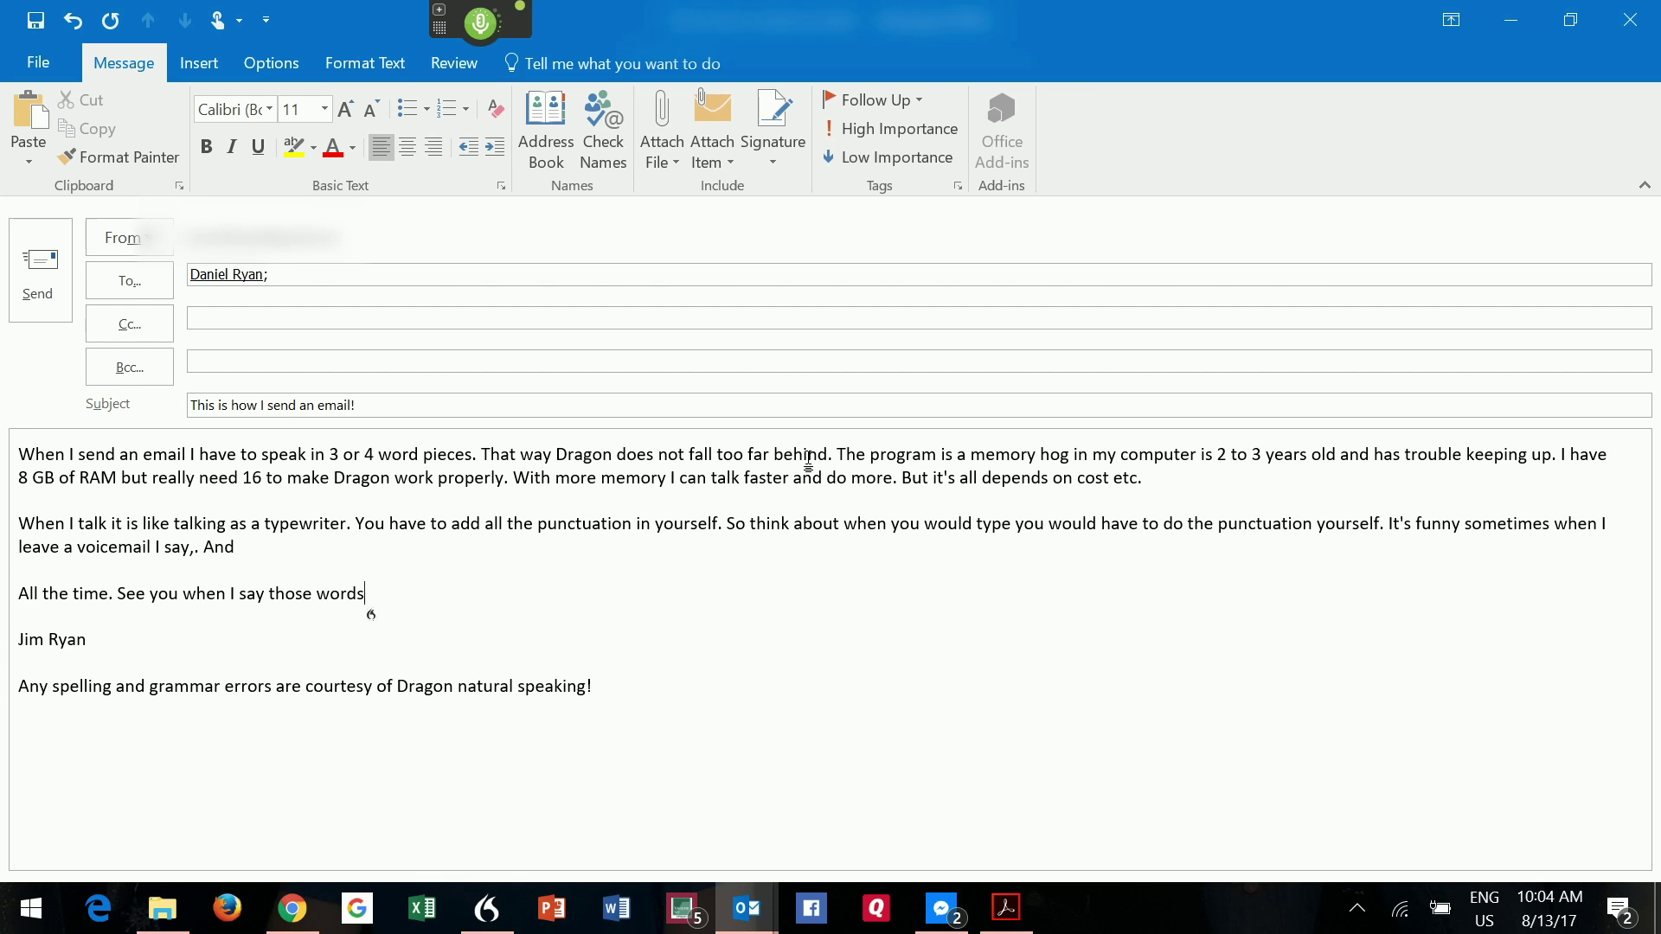
pyautogui.write(' you get exactly what I say')
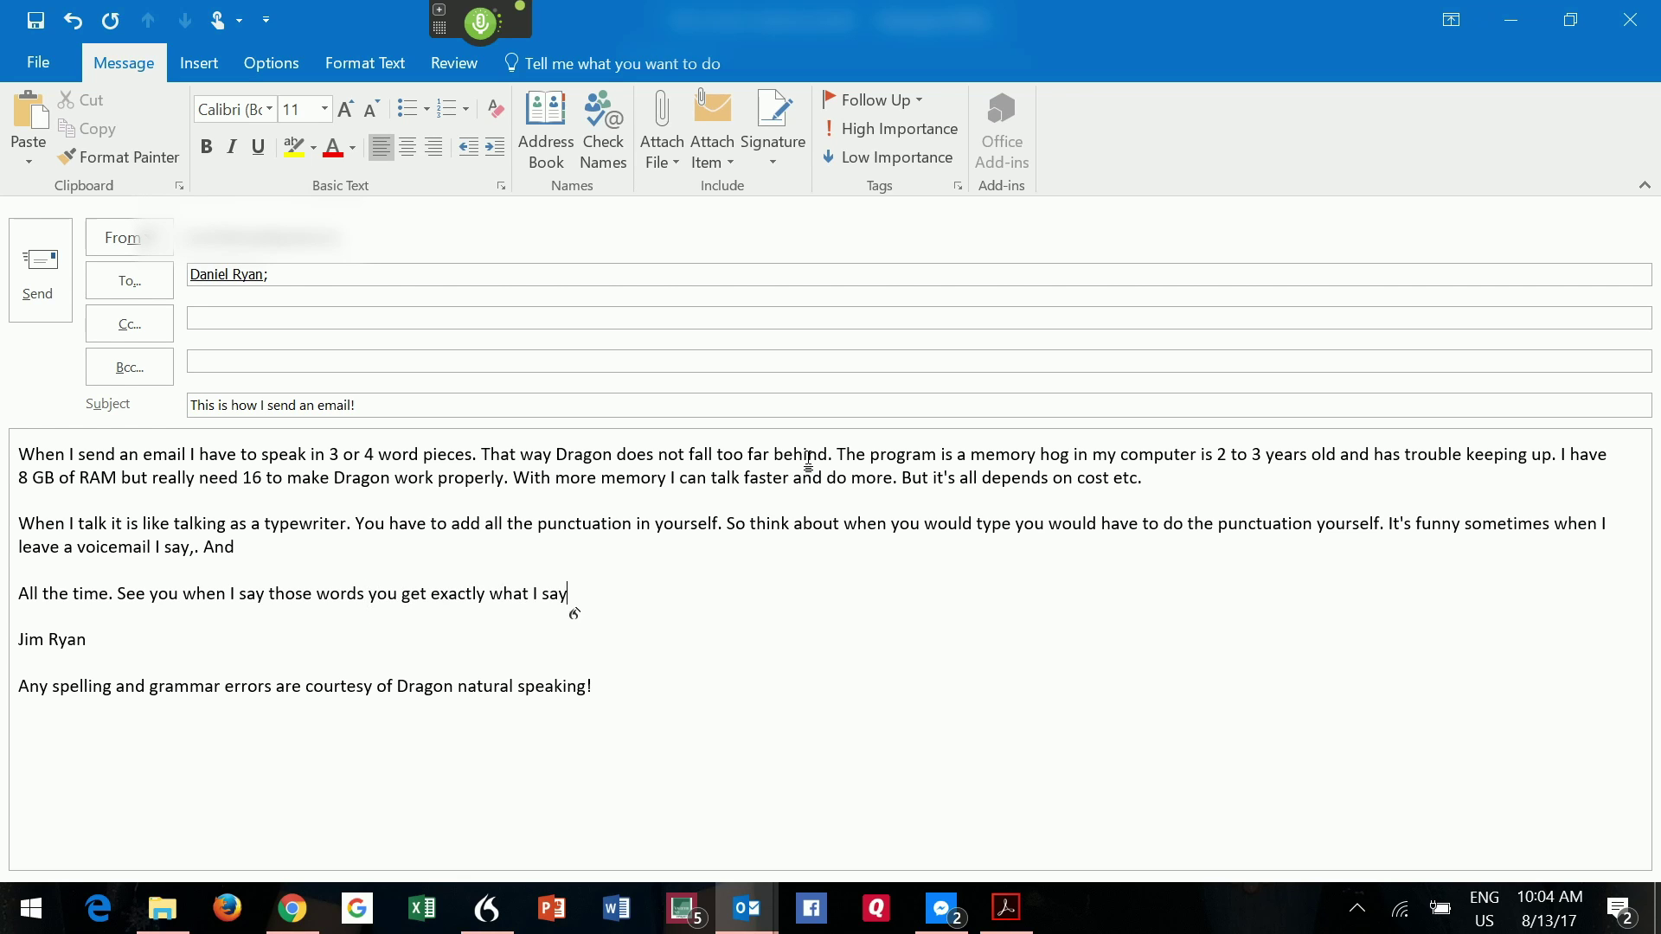
pyautogui.write(". Sometimes it's pretty funny")
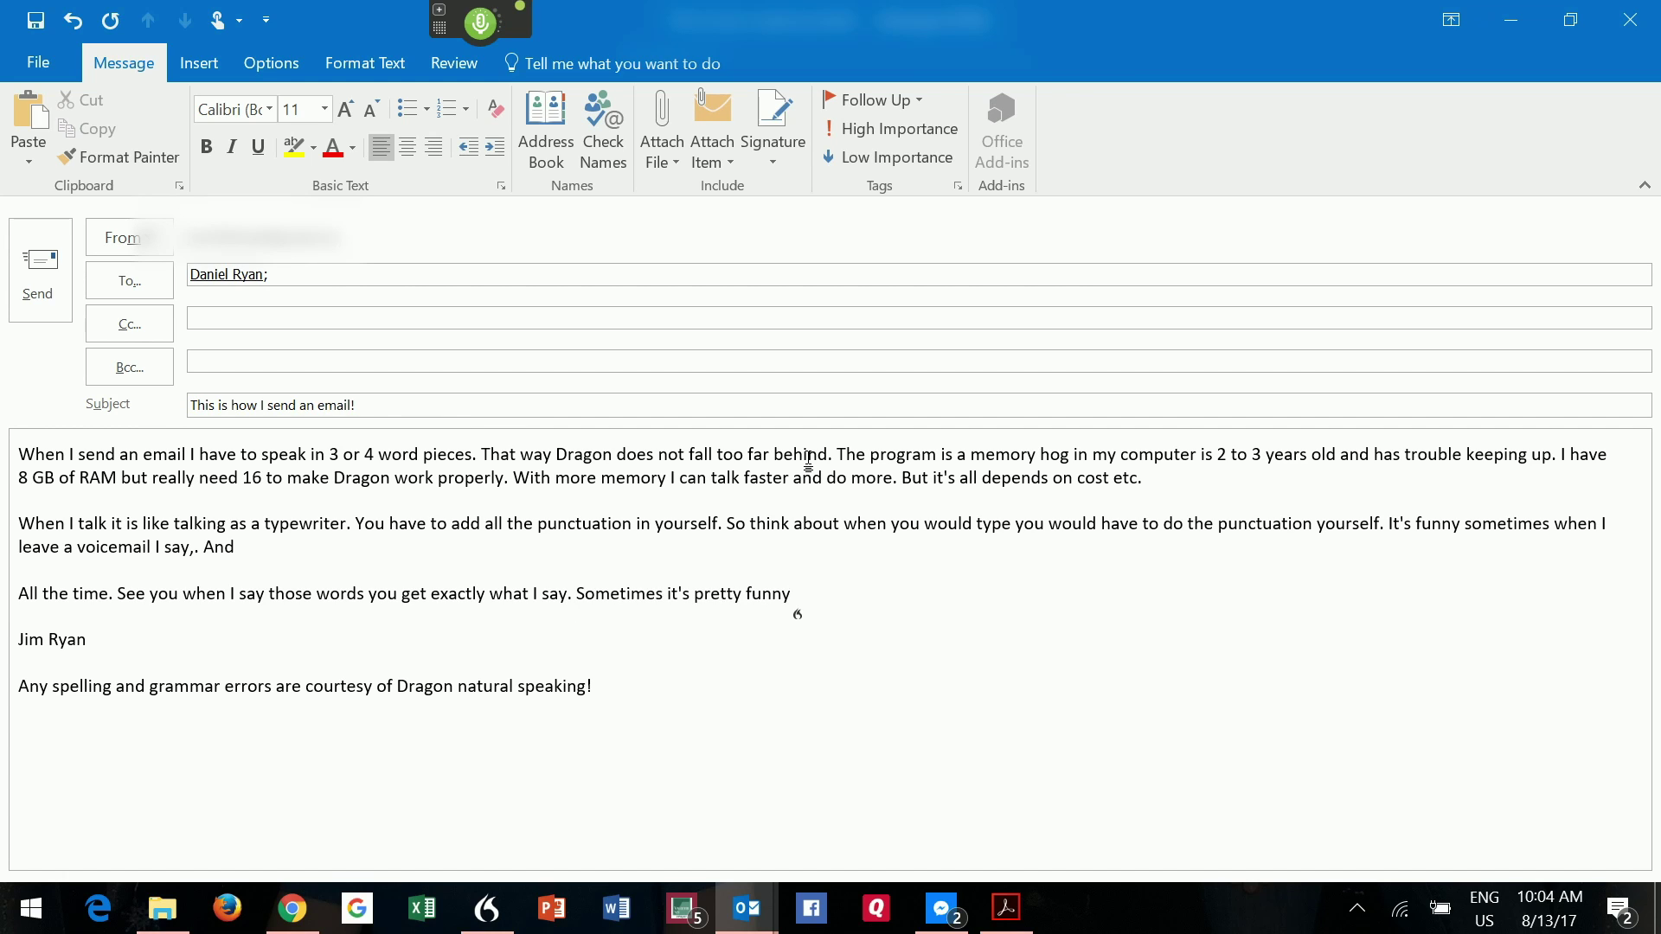
pyautogui.write('. Now I will add a photo.')
# Open the Attach File list from the Message ribbon with Alt+H, A, F.
pyautogui.hotkey('alt', 'h')
pyautogui.press('a')
pyautogui.press('f')
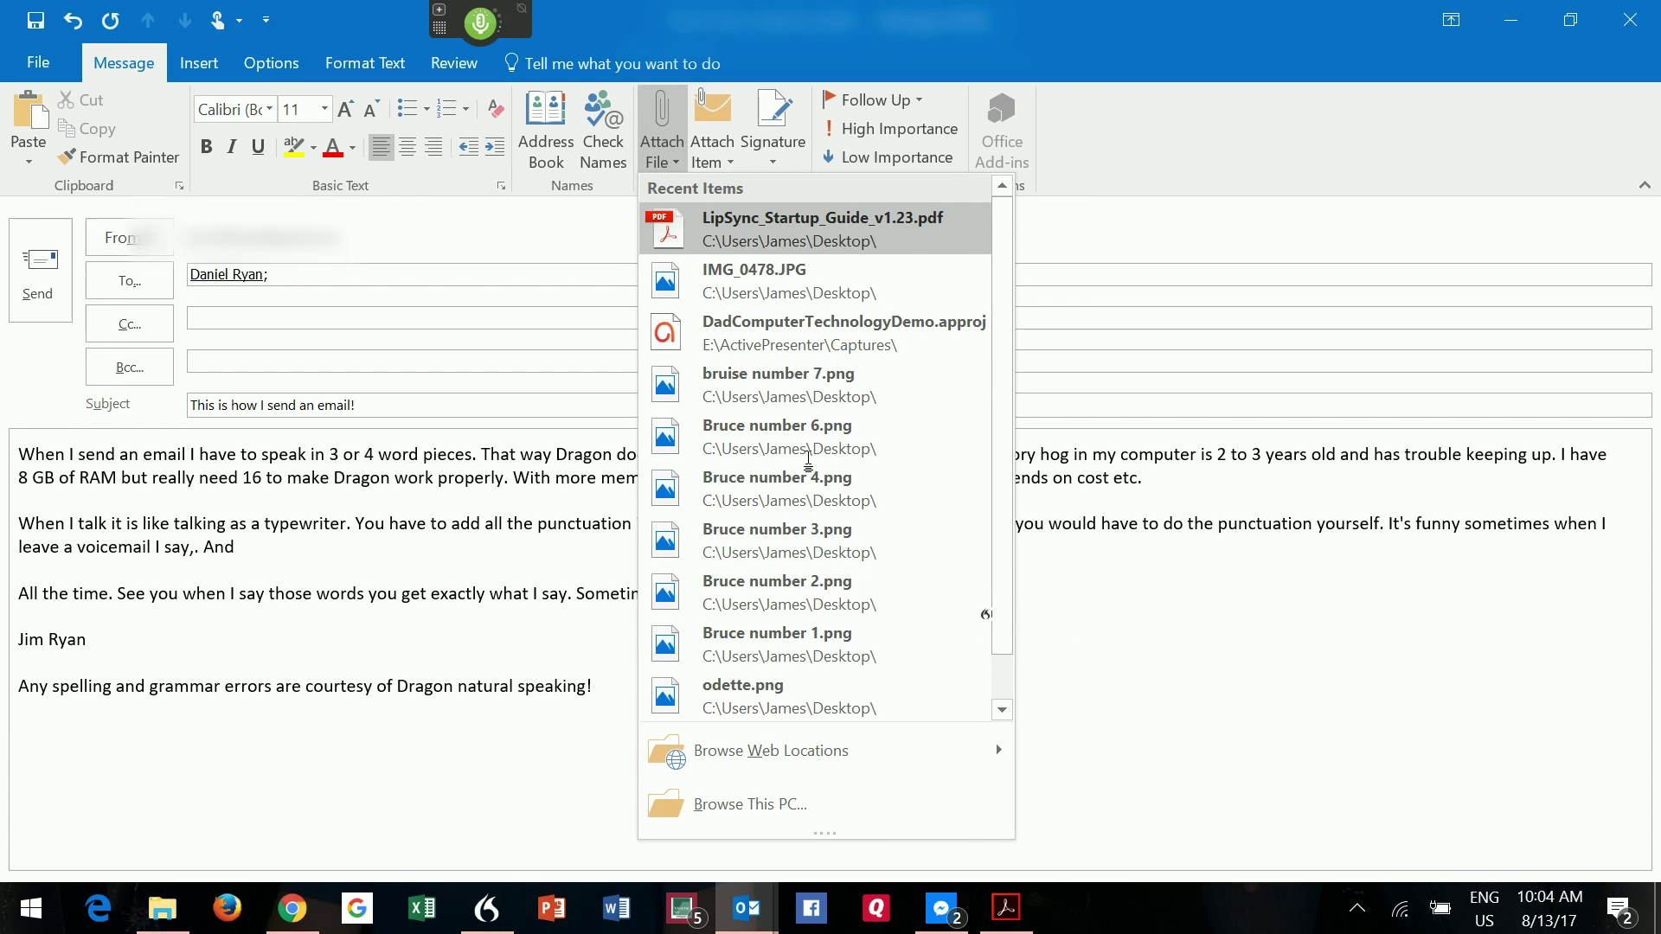
# Attach IMG_0478.JPG from the Desktop through Browse This PC.
pyautogui.press('b')
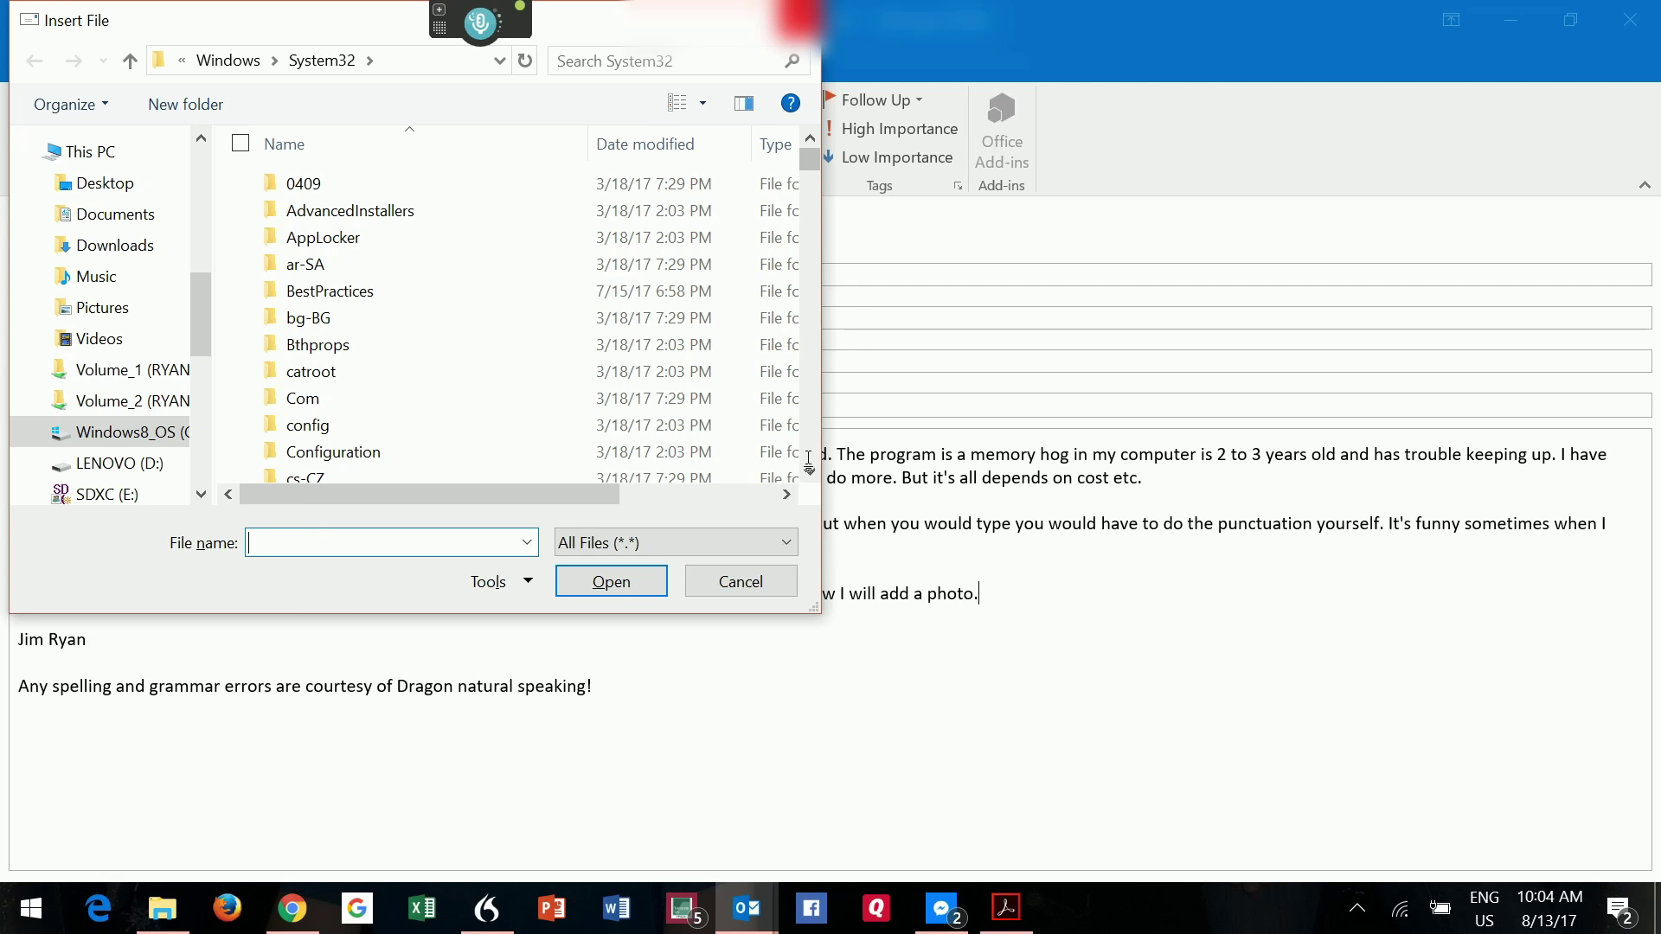
pyautogui.click(668, 445)
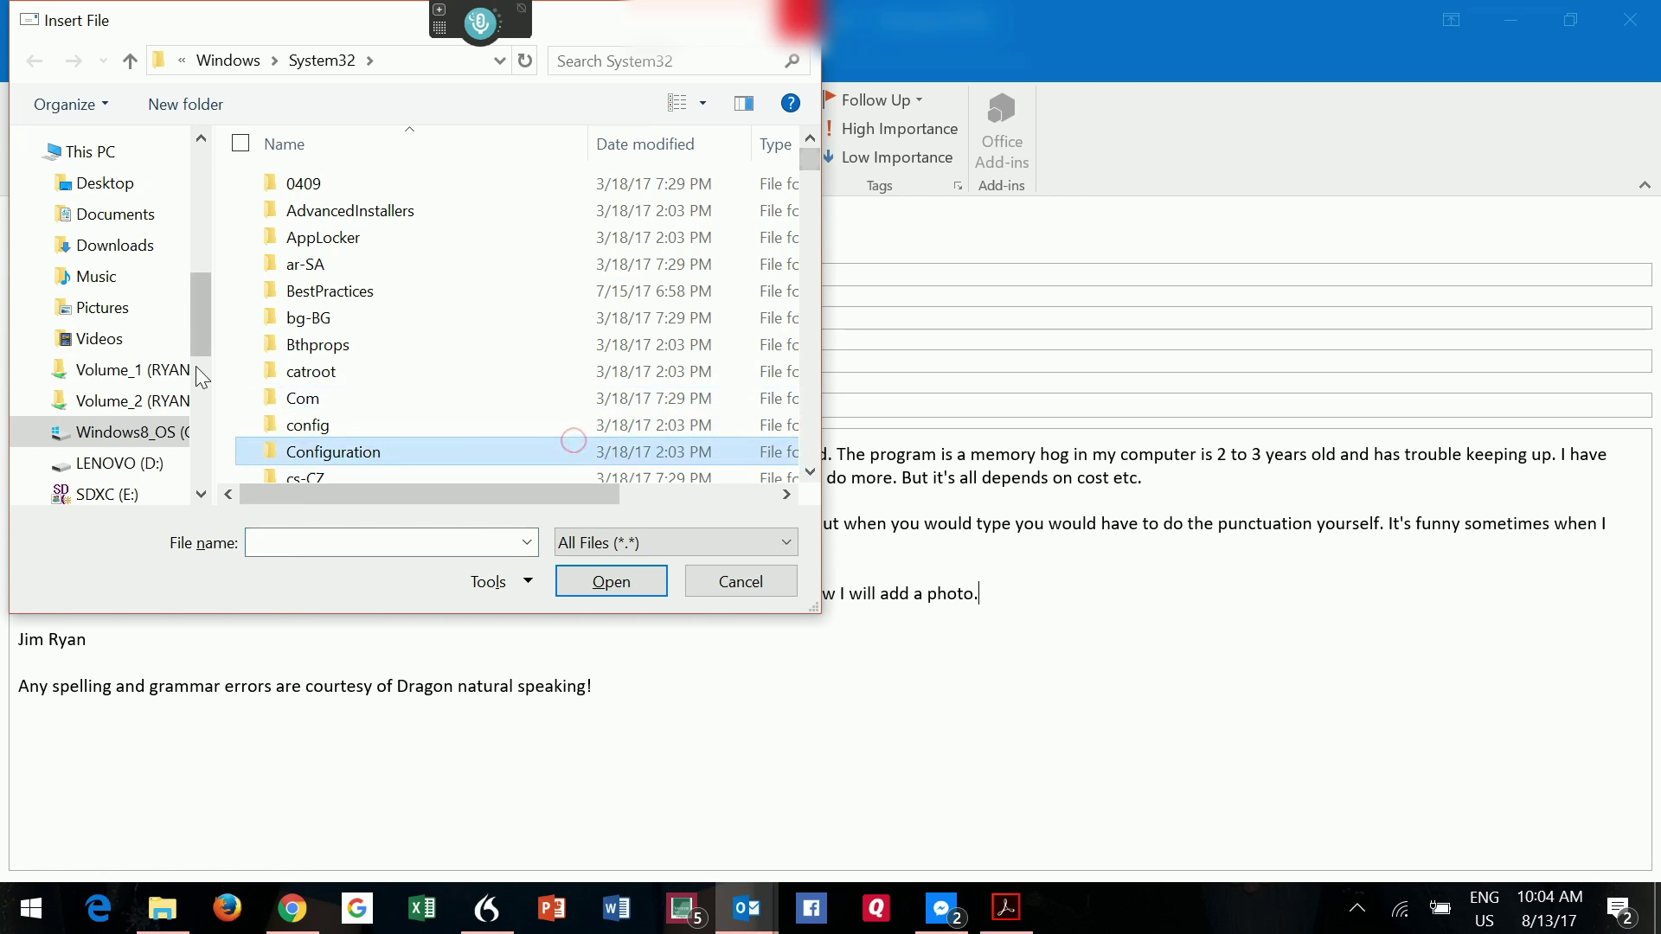
pyautogui.click(90, 194)
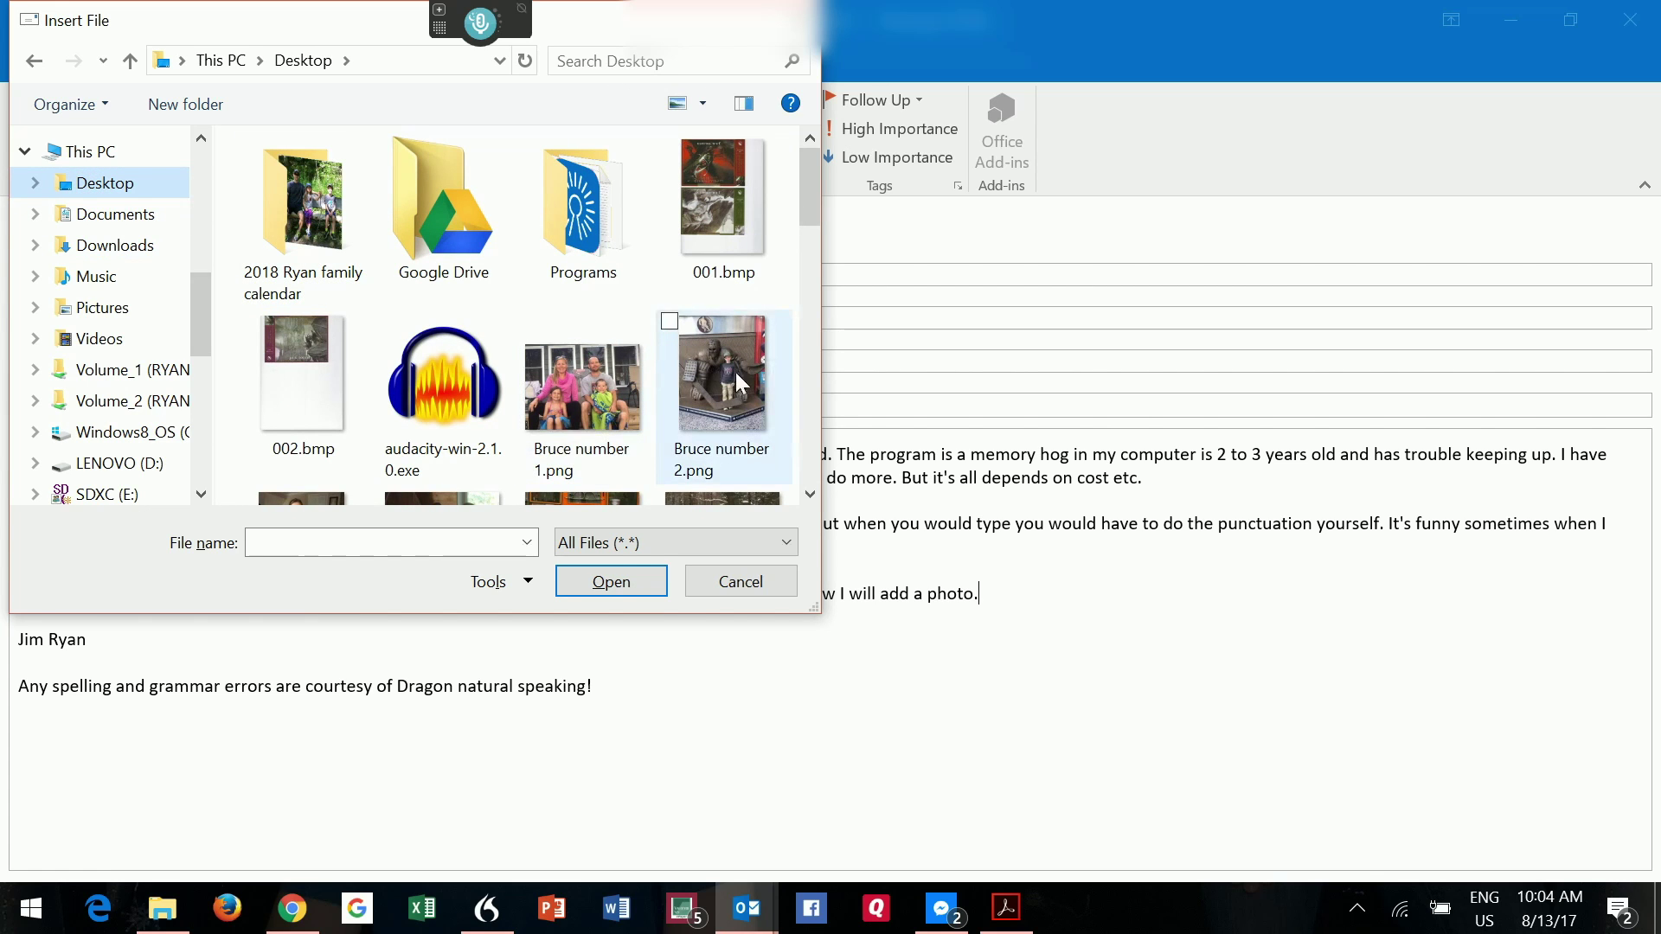
pyautogui.scroll(-3, 811, 419)
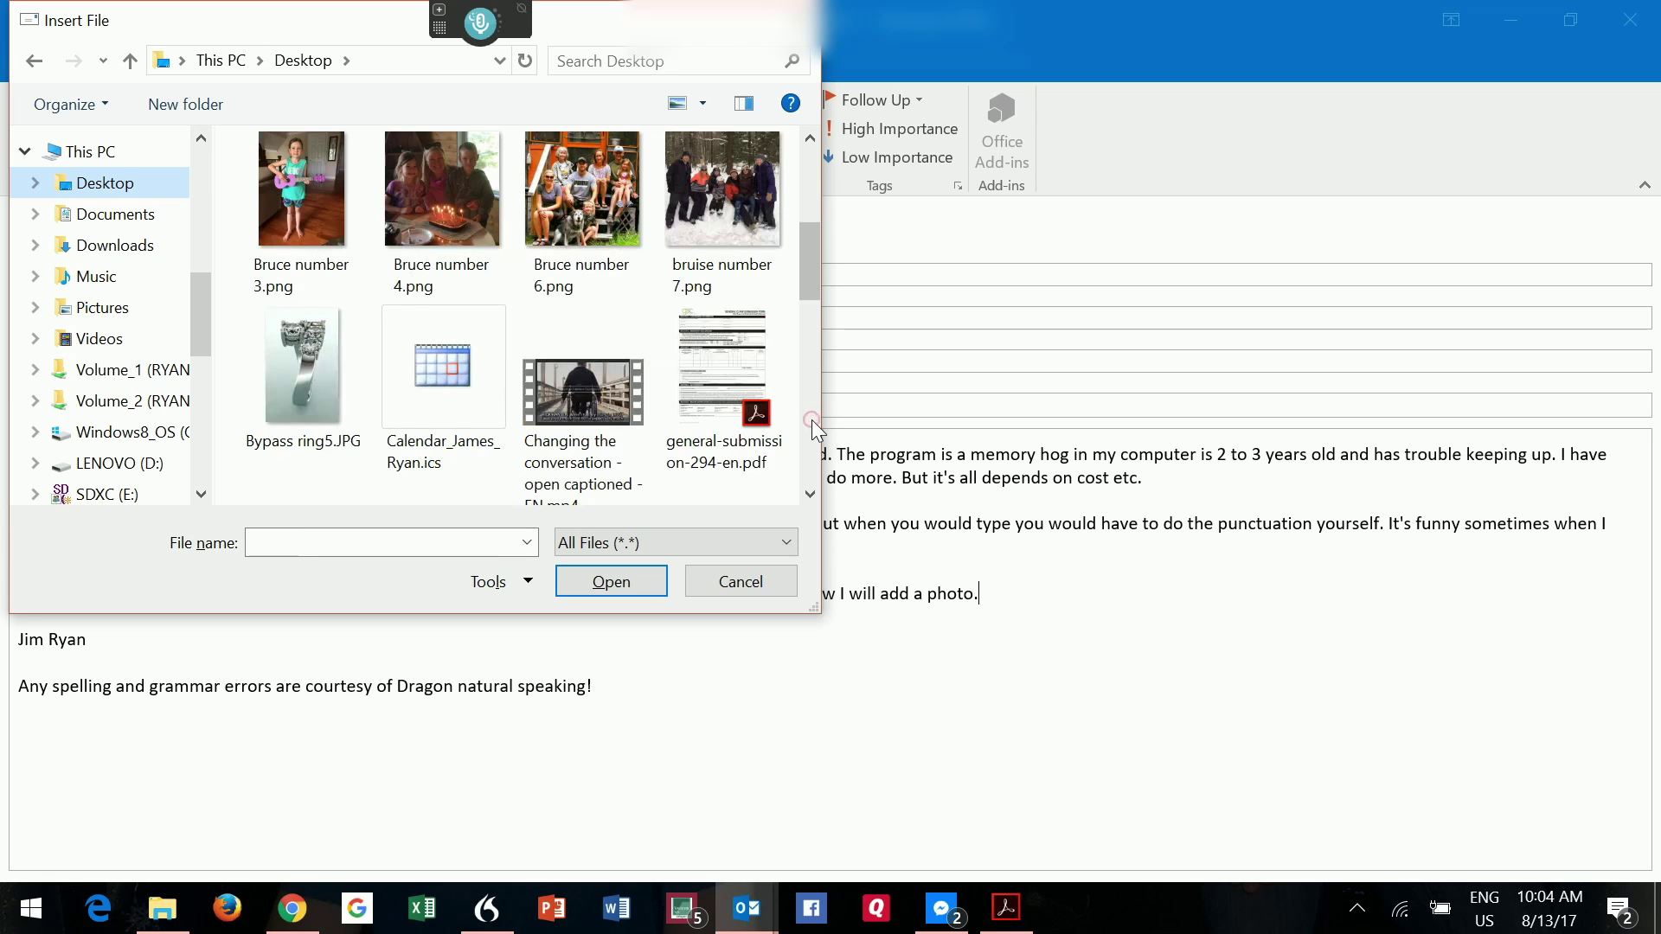
pyautogui.scroll(-2, 811, 418)
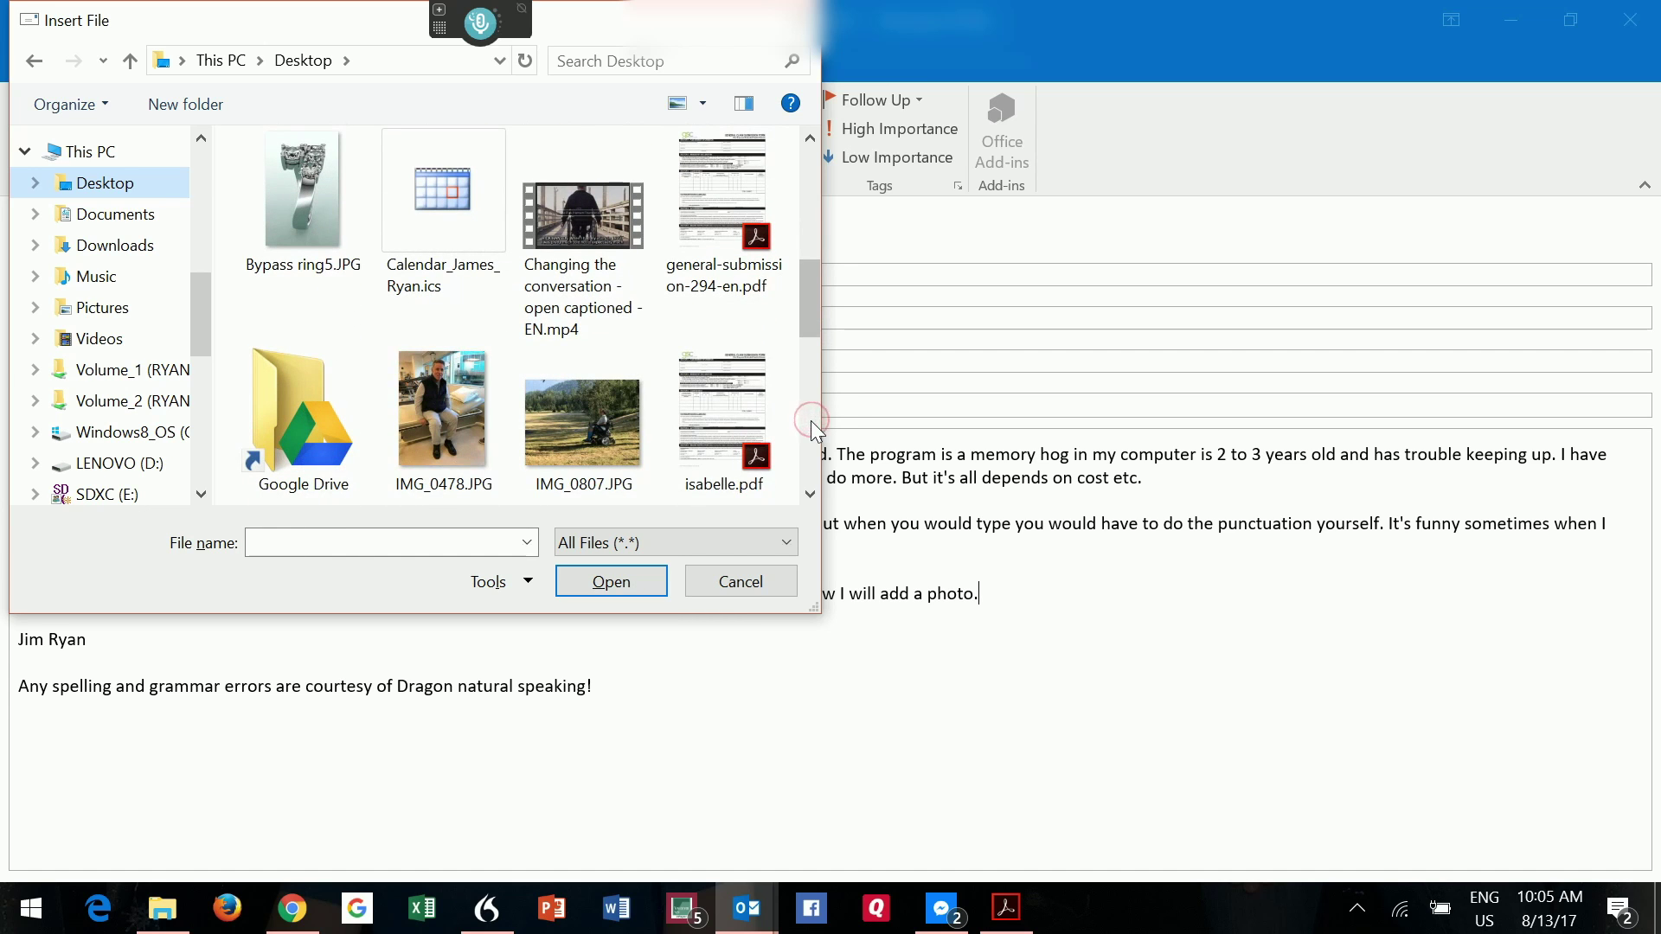
pyautogui.click(475, 462)
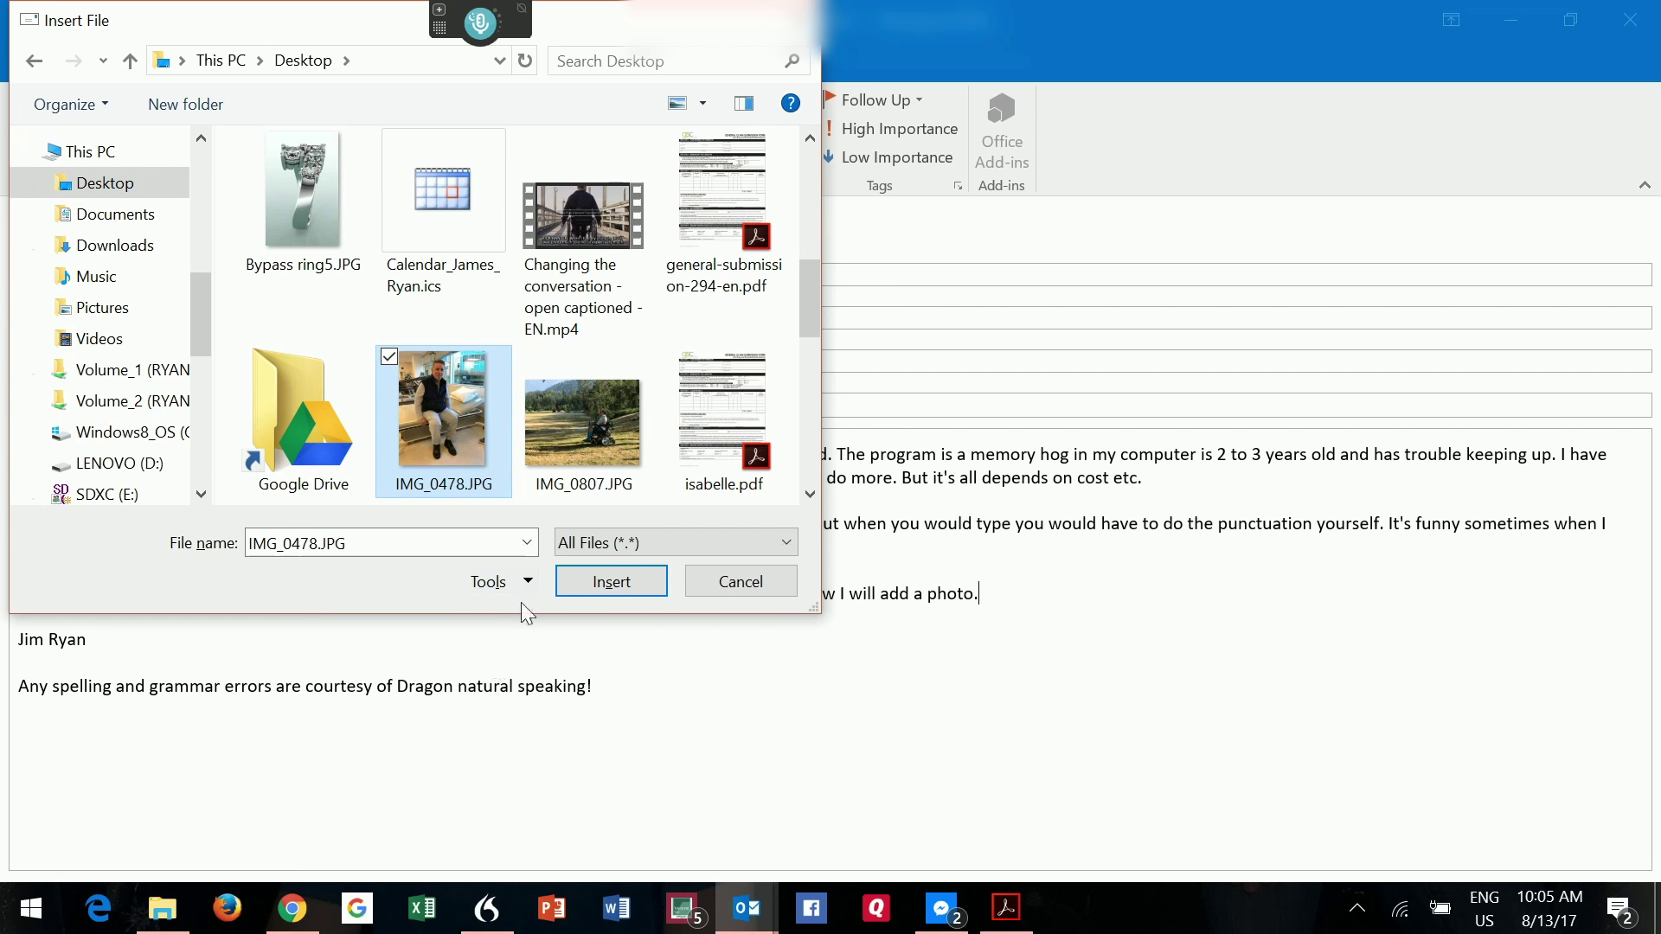
pyautogui.click(594, 583)
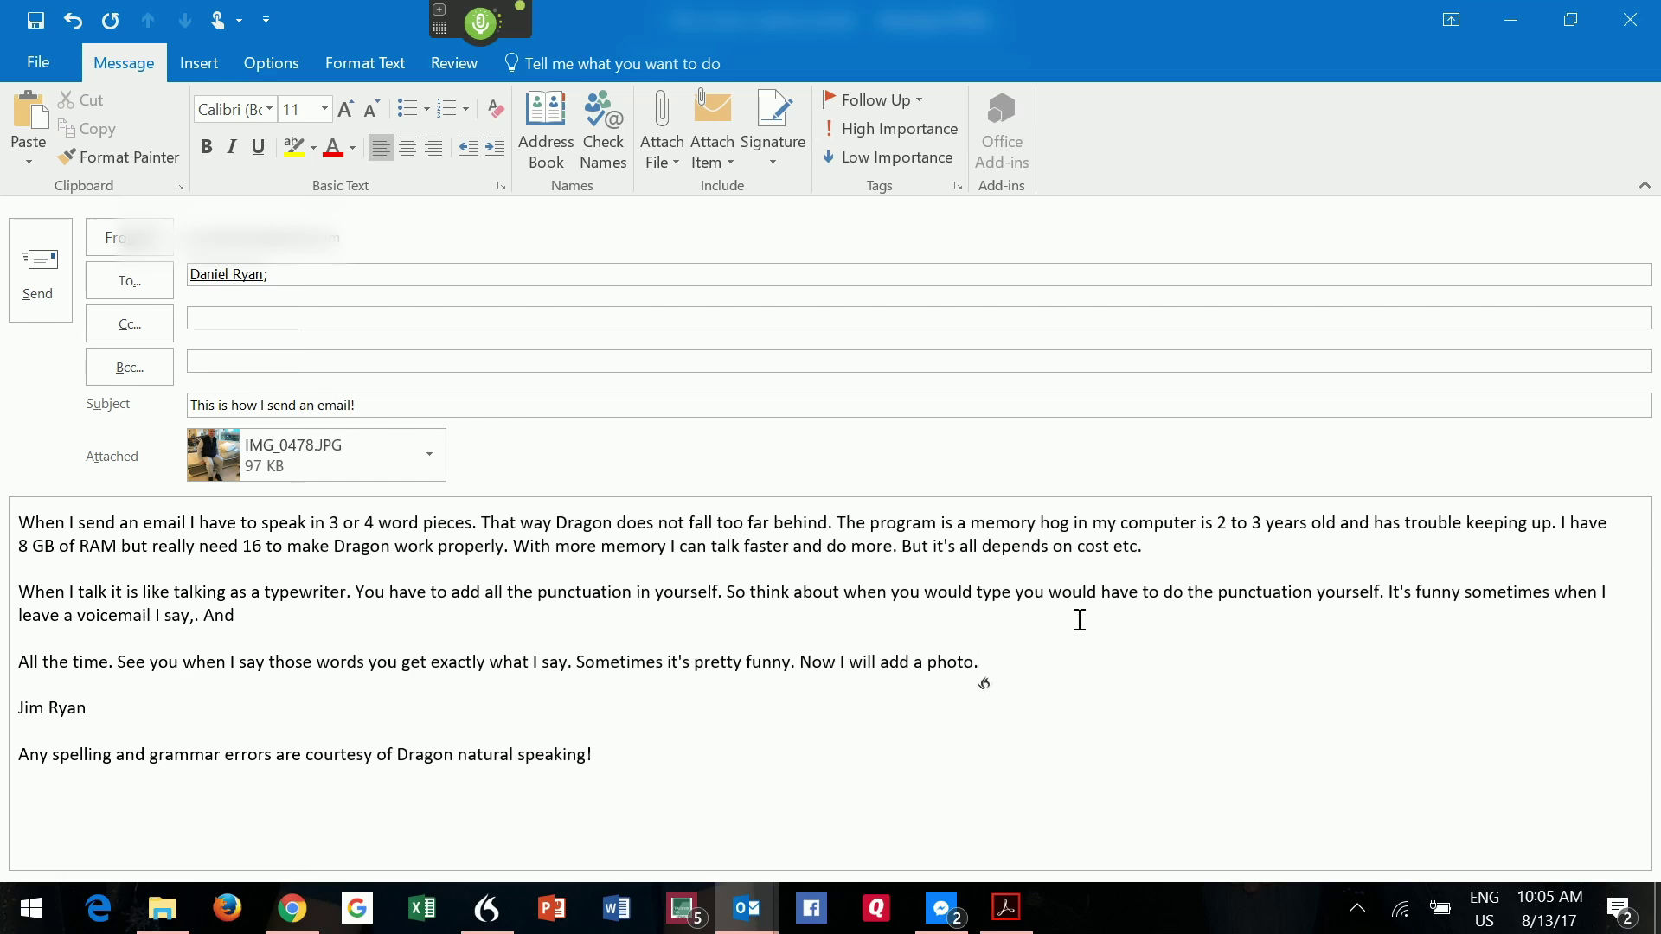
# Add 'And that's how it works...' and a new line 'And this is my life! :-)', then send the email.
pyautogui.write("And that's how it works")
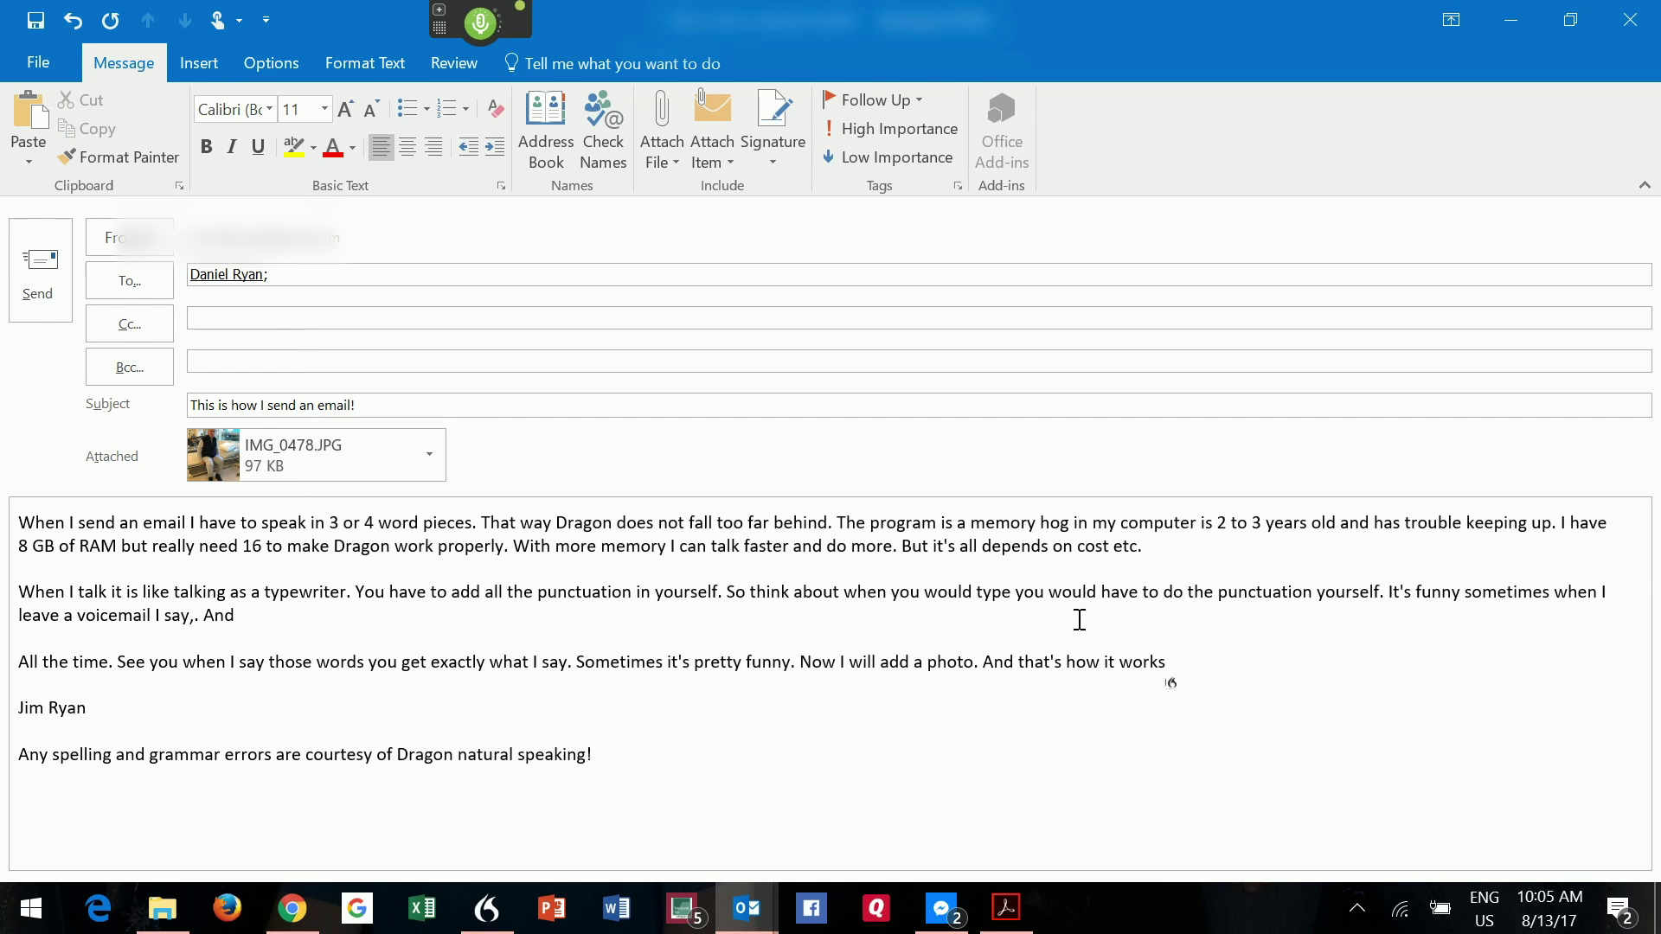
pyautogui.write('. So combination of mouse')
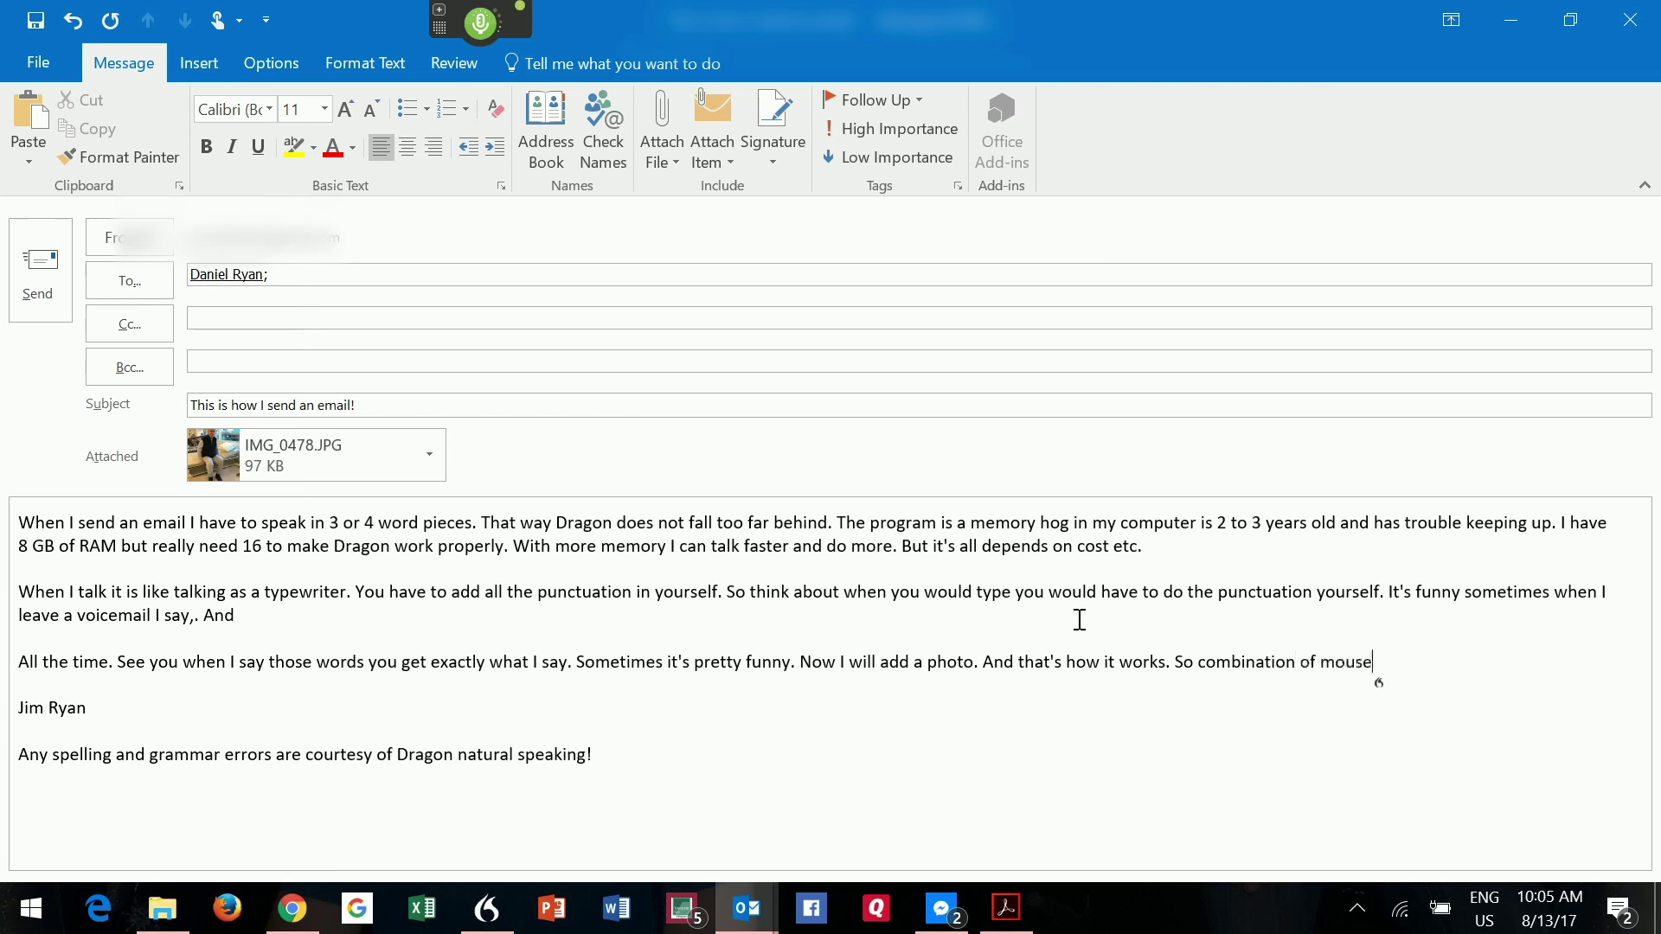
pyautogui.write(' and mouth and voice.')
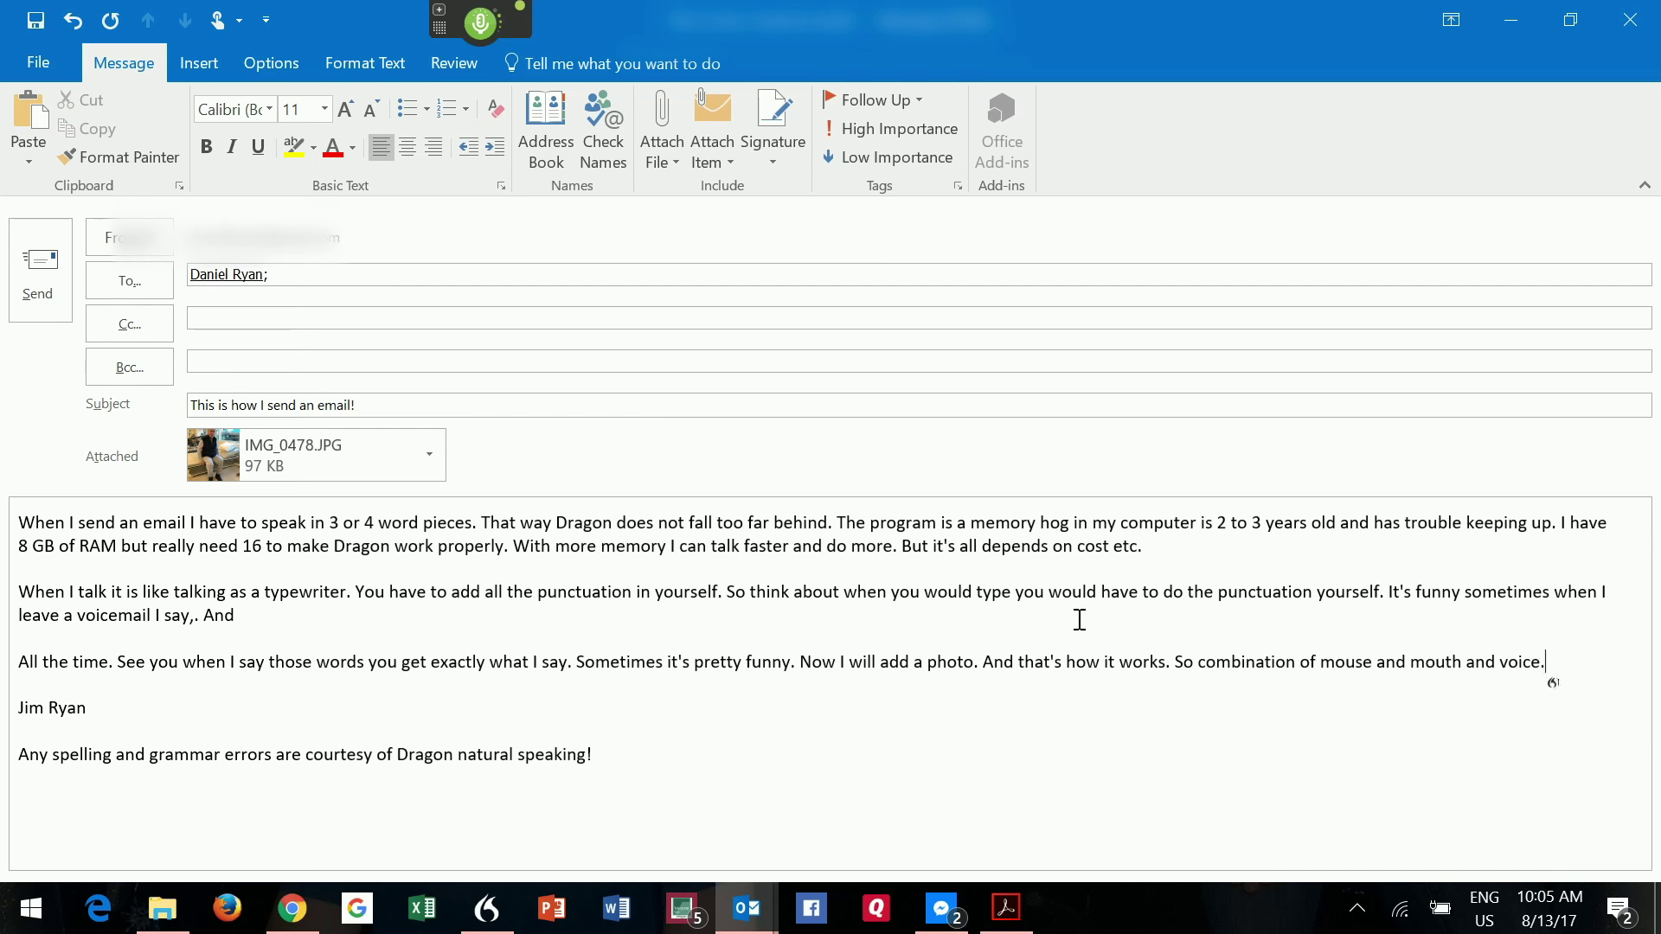
pyautogui.press('Return')
pyautogui.press('Return')
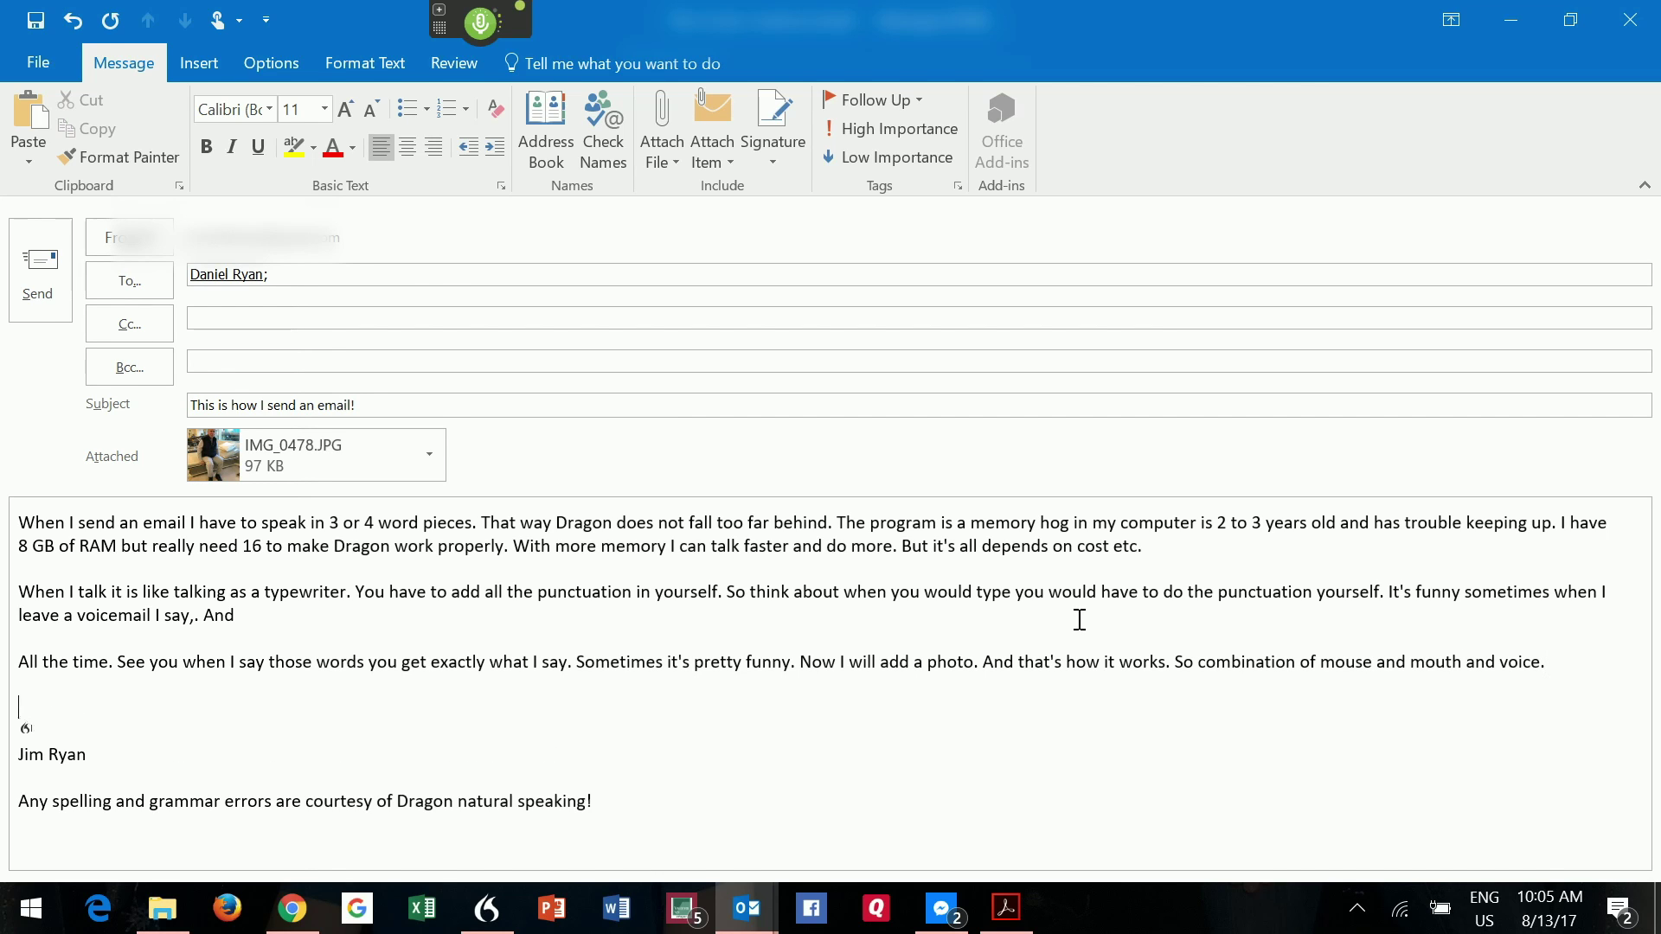
pyautogui.write('And this is my life')
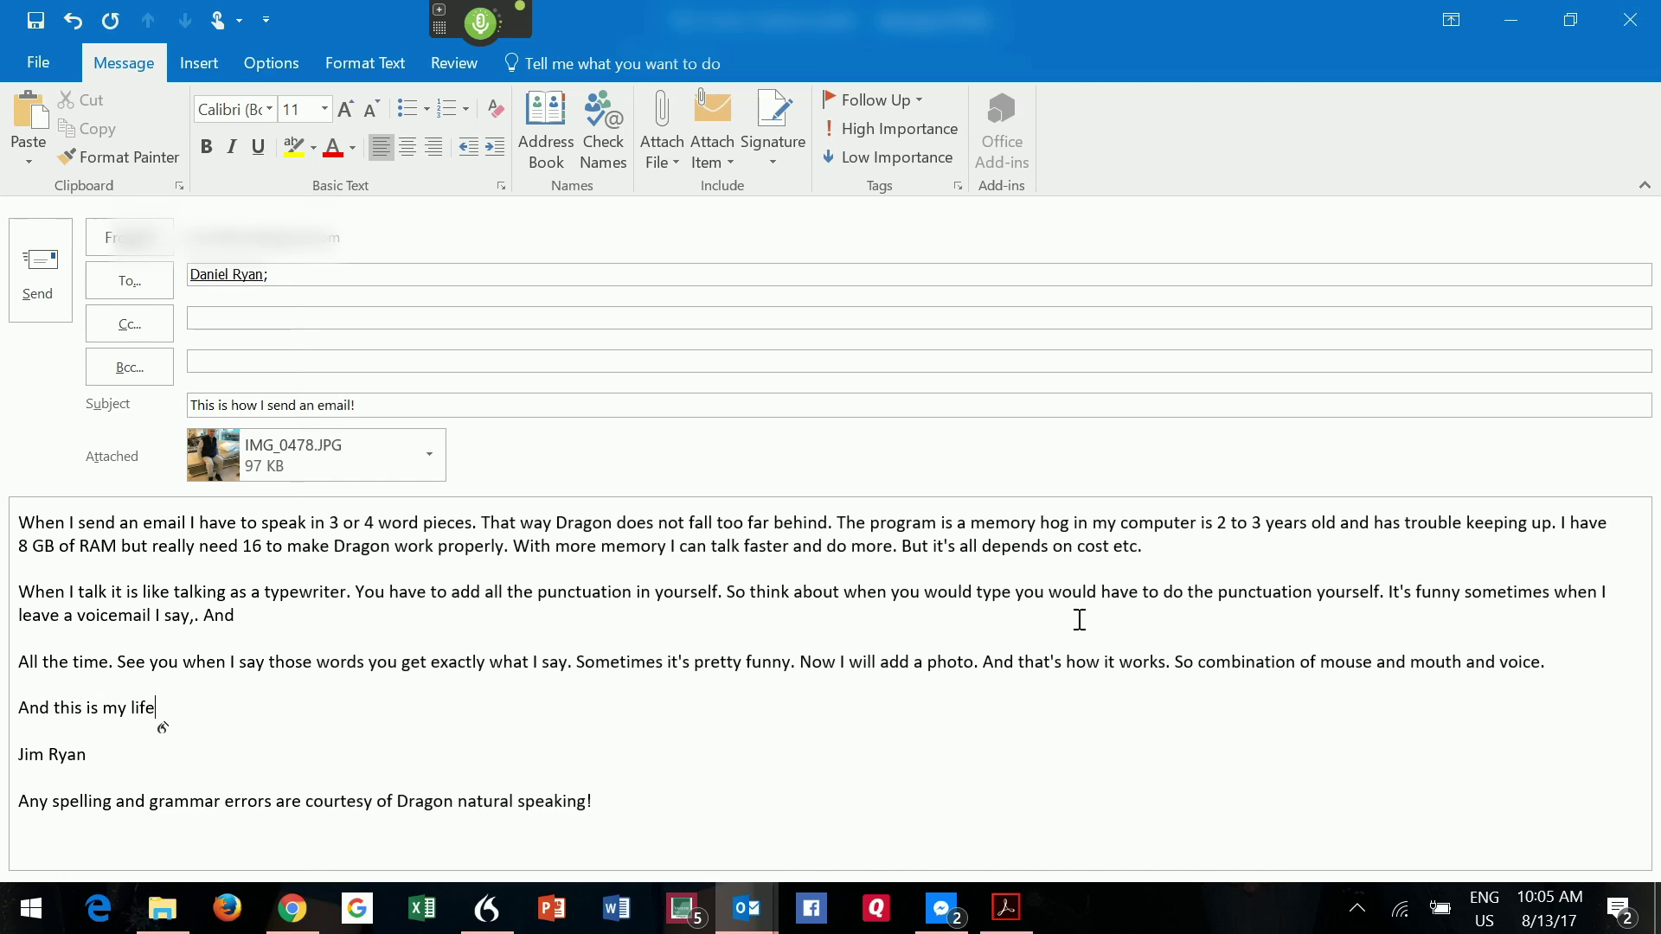
pyautogui.write('! :-).')
pyautogui.hotkey('alt', 's')
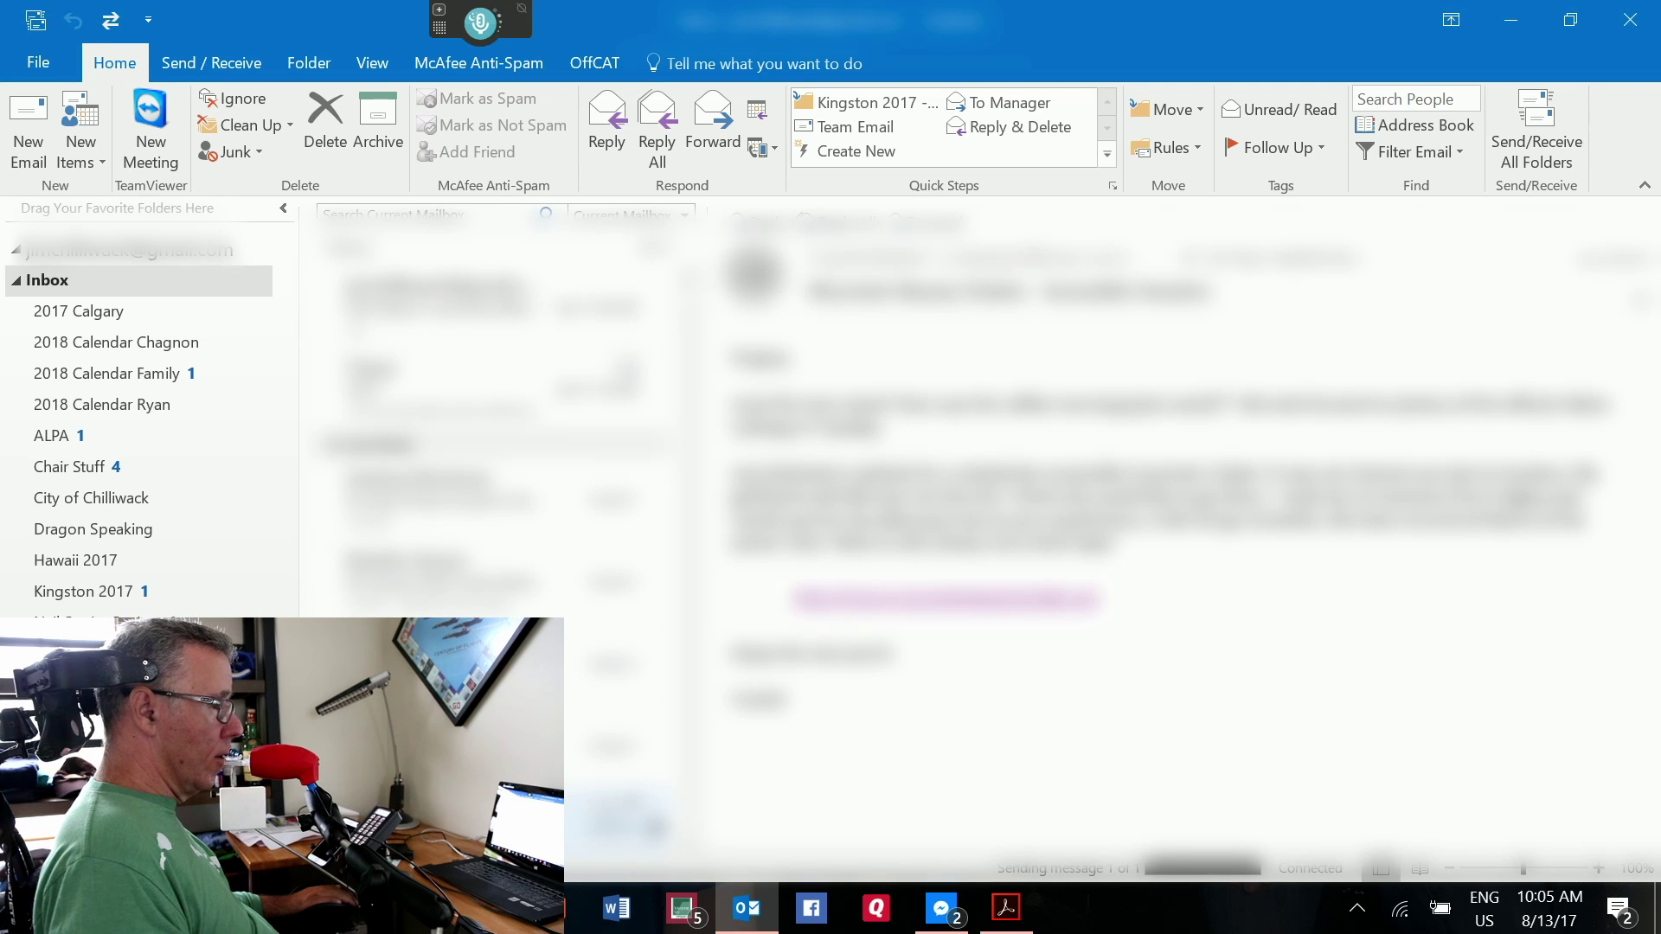
# Switch to the Chrome window showing the Wasa Lake Chalet site.
pyautogui.hotkey('alt', 'Tab')
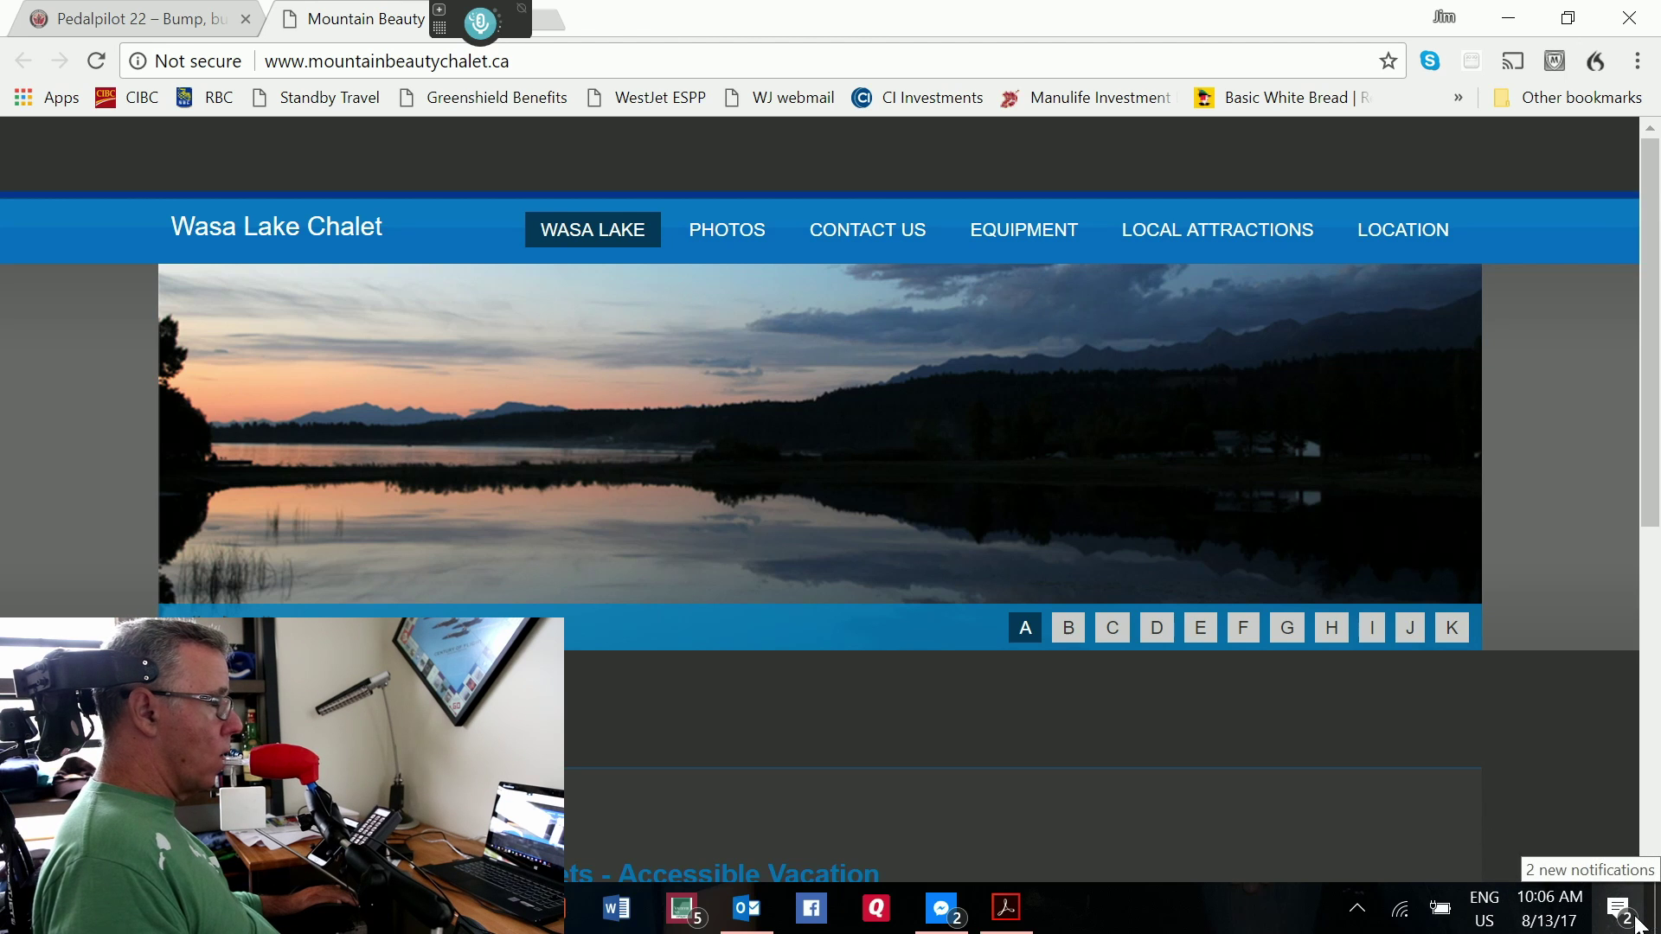
# Open the Windows Action Center from the taskbar's notification icon.
pyautogui.click(1620, 911)
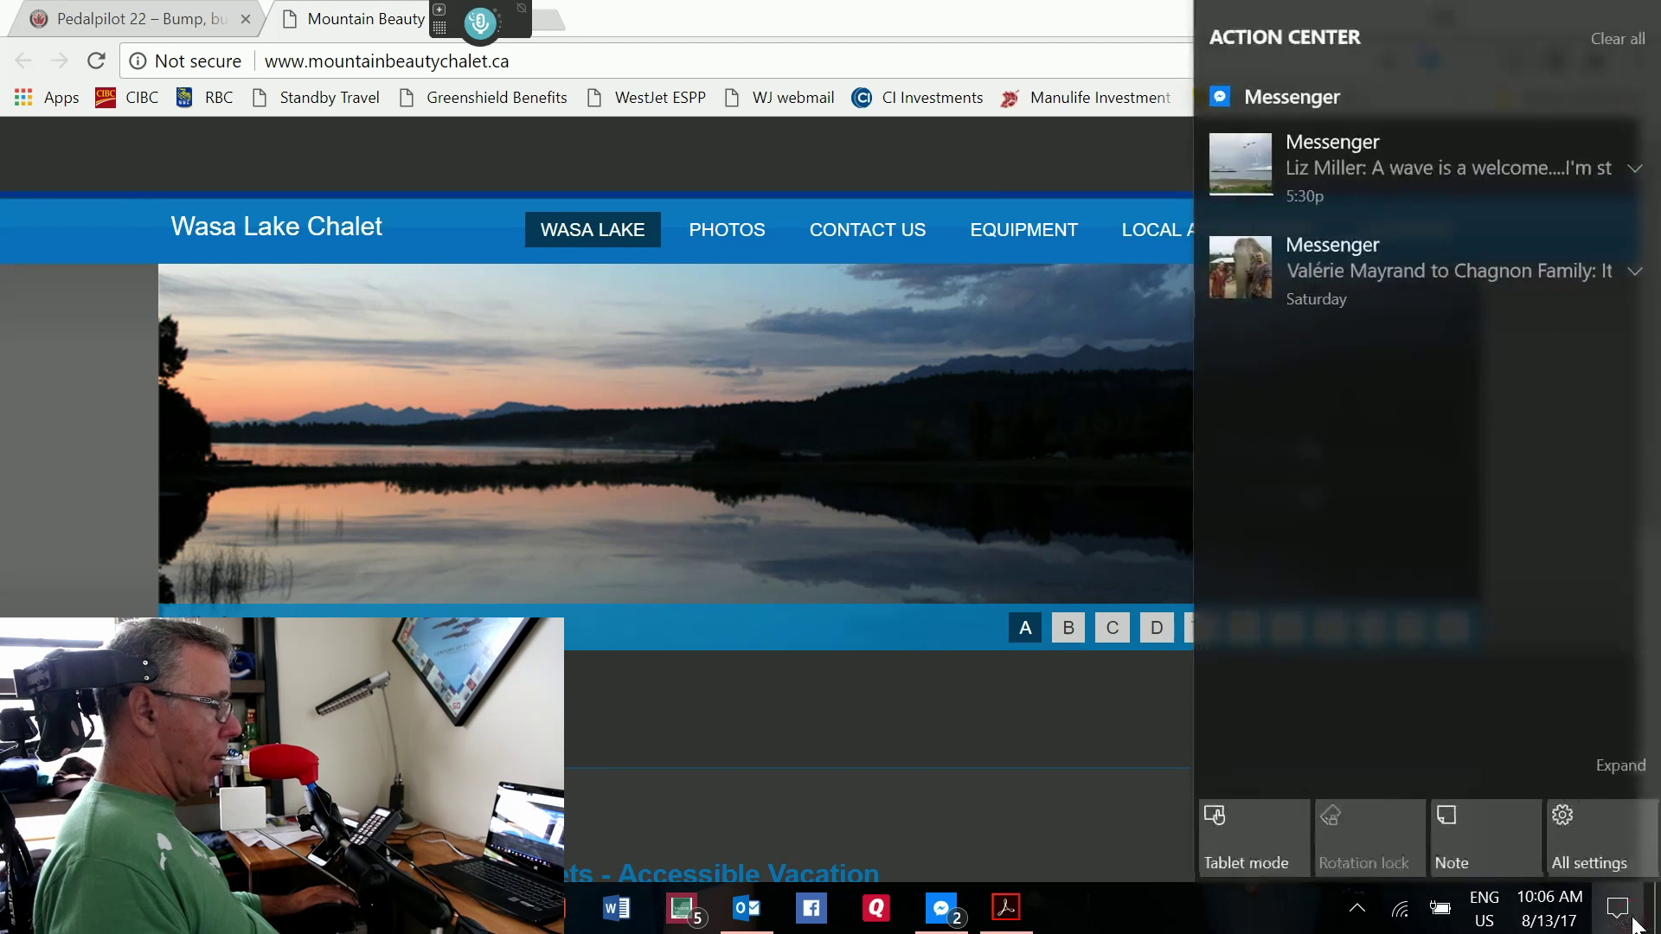
# Turn on tablet mode, close the Action Center, and bring up the touch keyboard.
pyautogui.click(1284, 837)
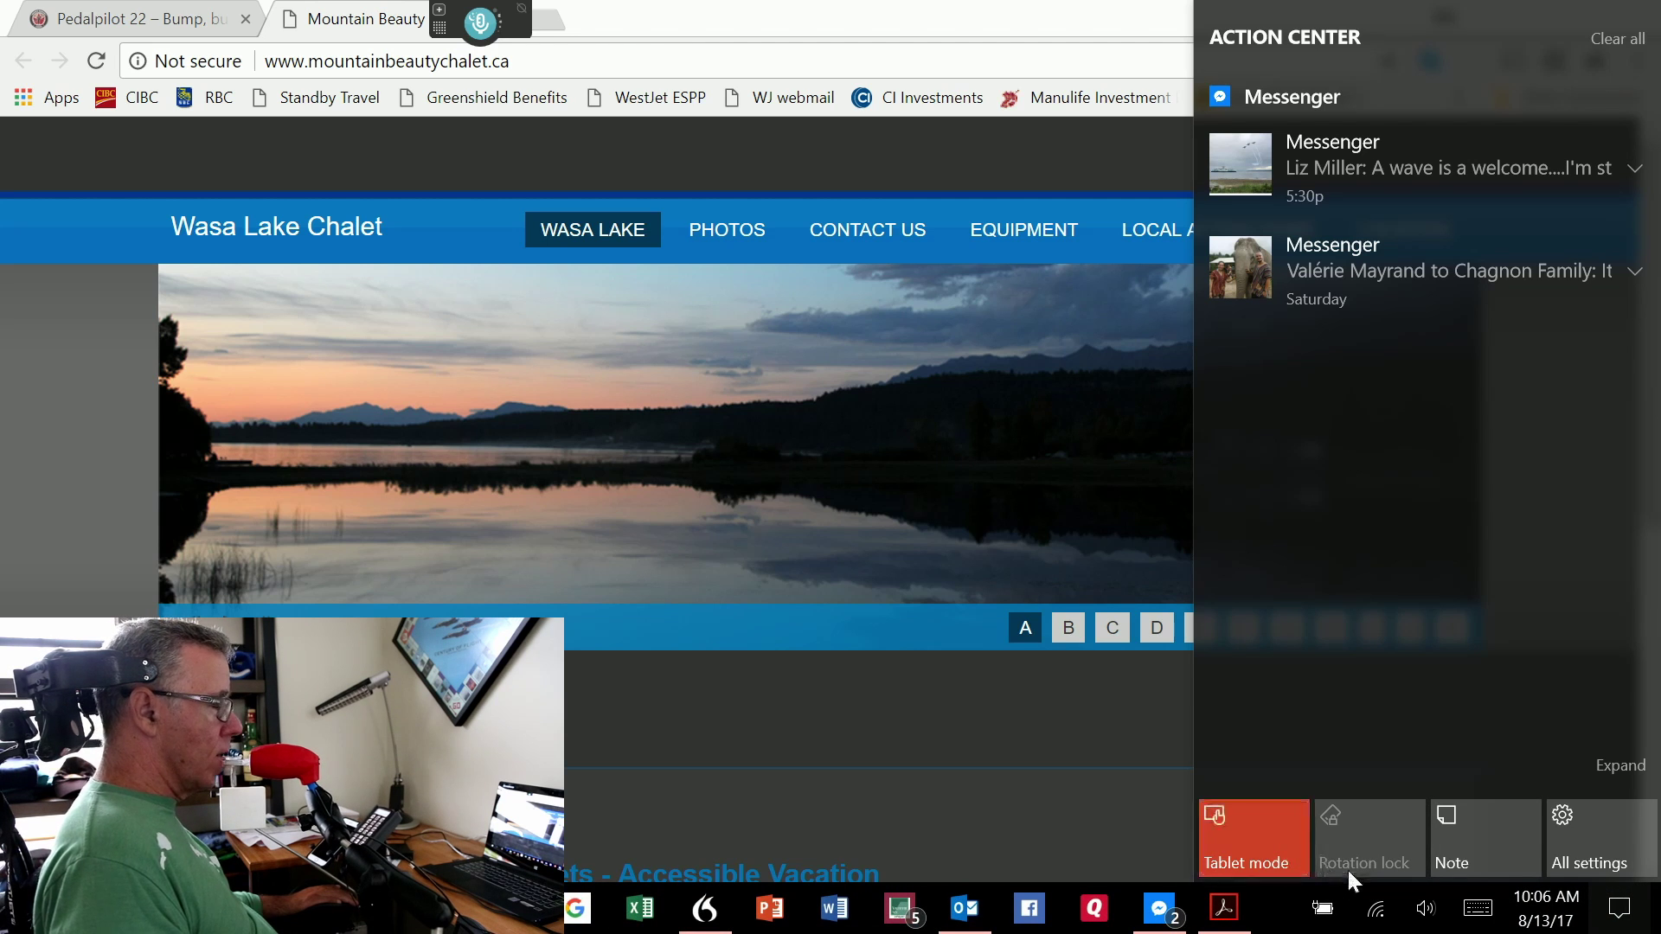
pyautogui.click(1478, 909)
pyautogui.click(1479, 909)
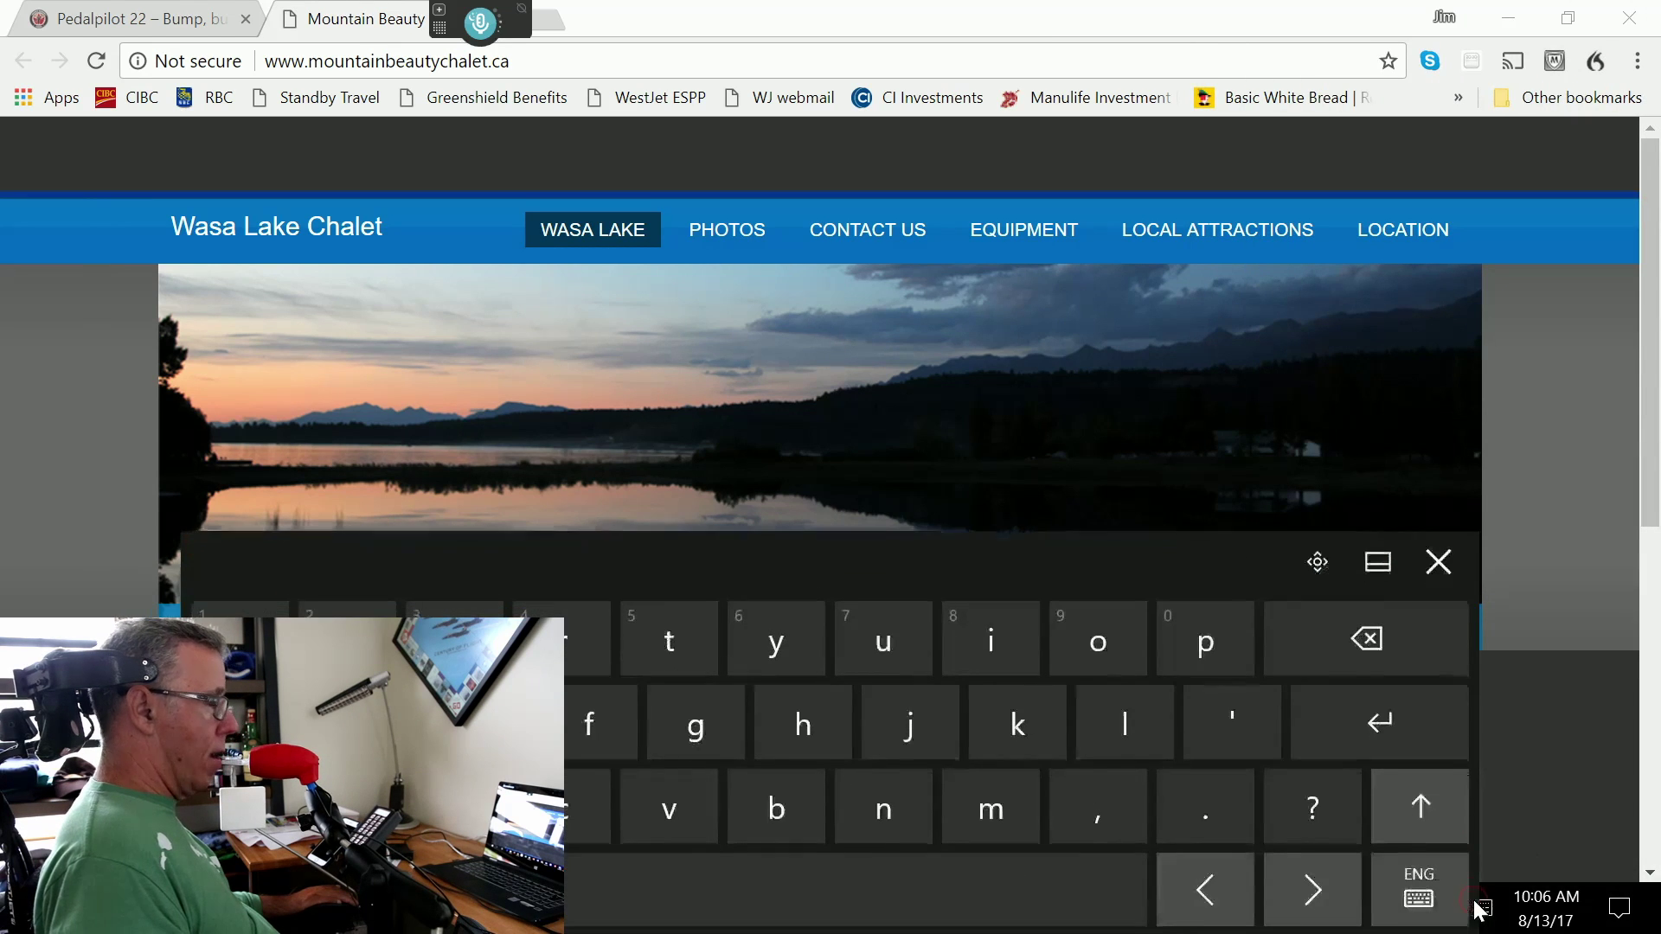